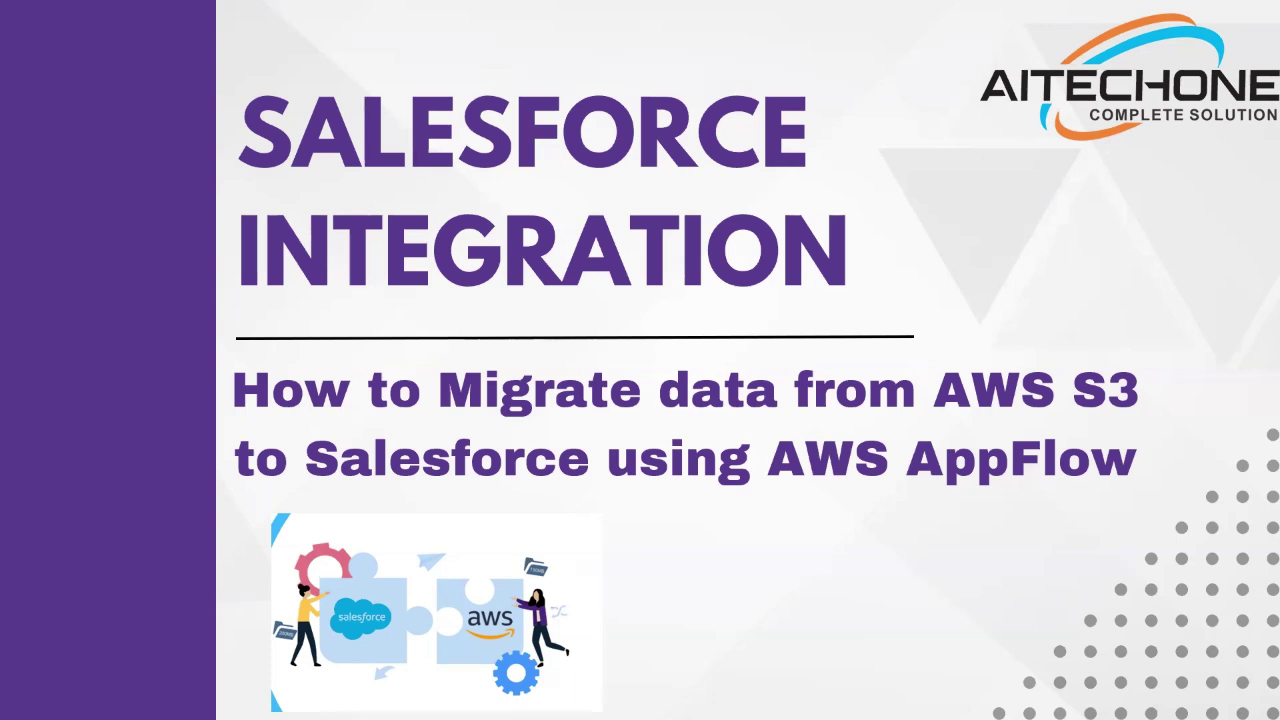
# Advance the Salesforce Integration deck past its title slide.
pyautogui.press('super')
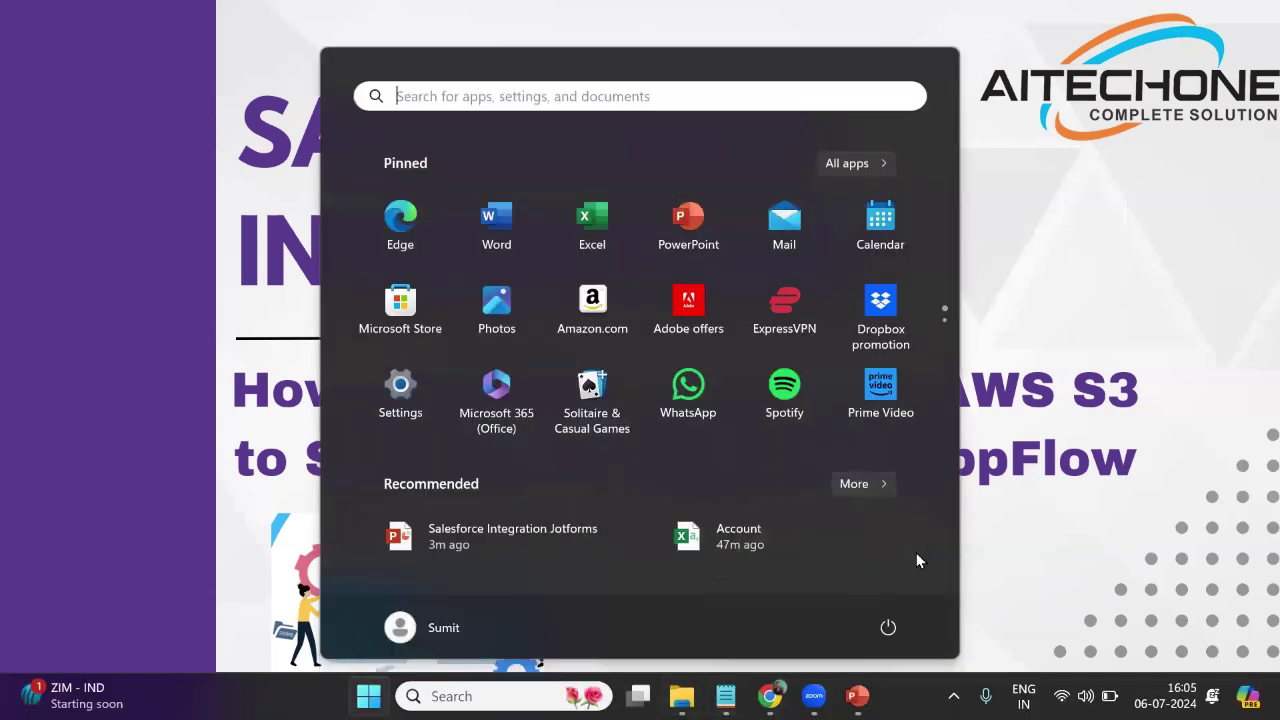
pyautogui.click(1030, 357)
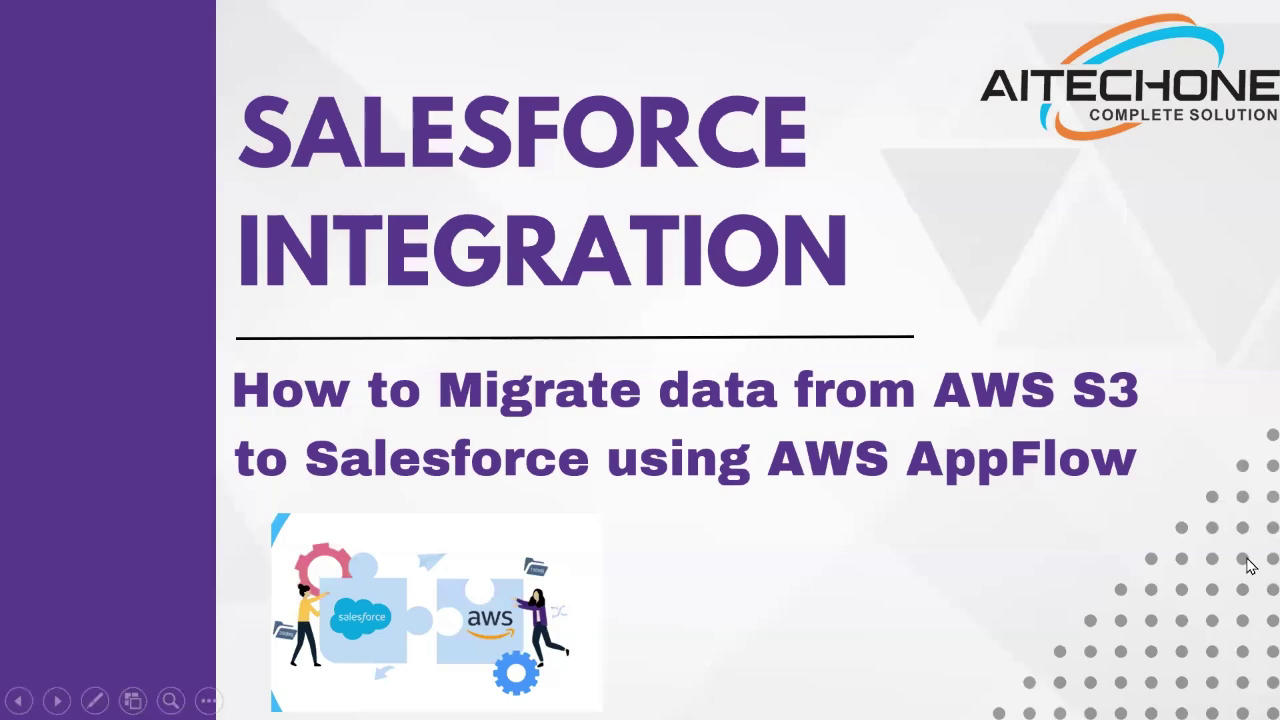
pyautogui.click(1252, 481)
# Leave the slideshow, clear the desktop, and open Account.csv, dismissing Document Recovery.
pyautogui.press('Escape')
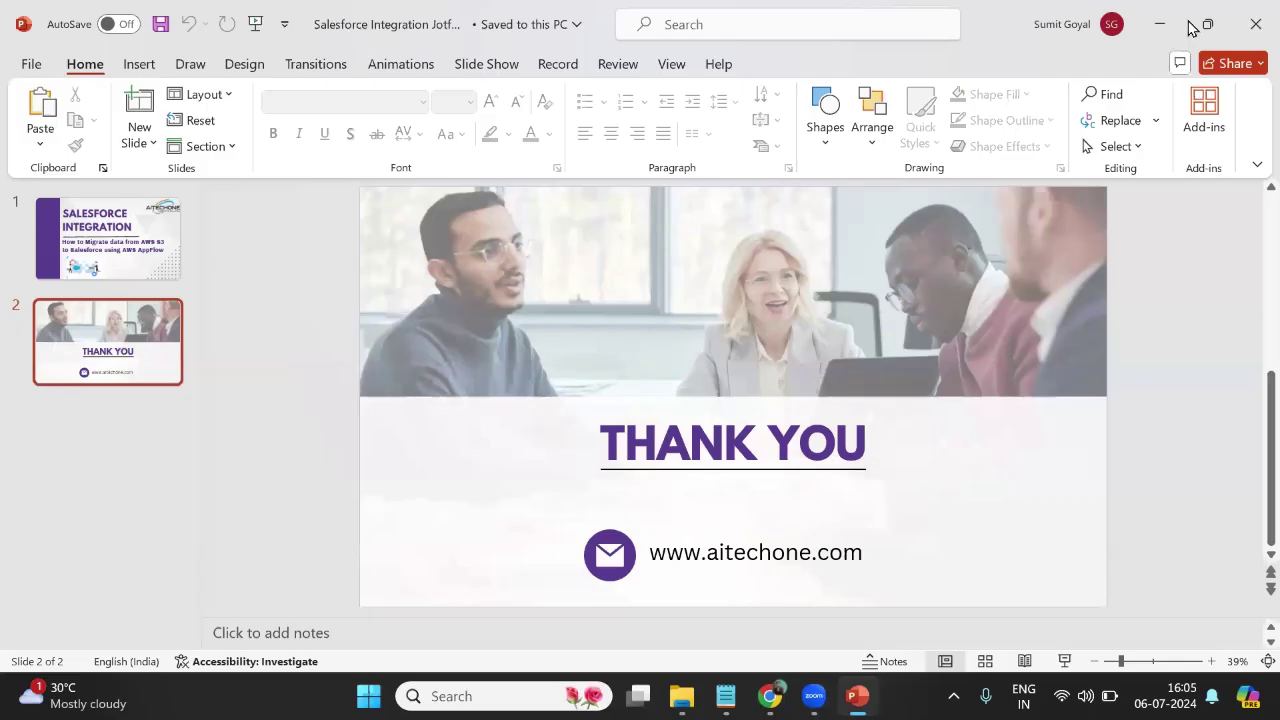
pyautogui.click(1155, 28)
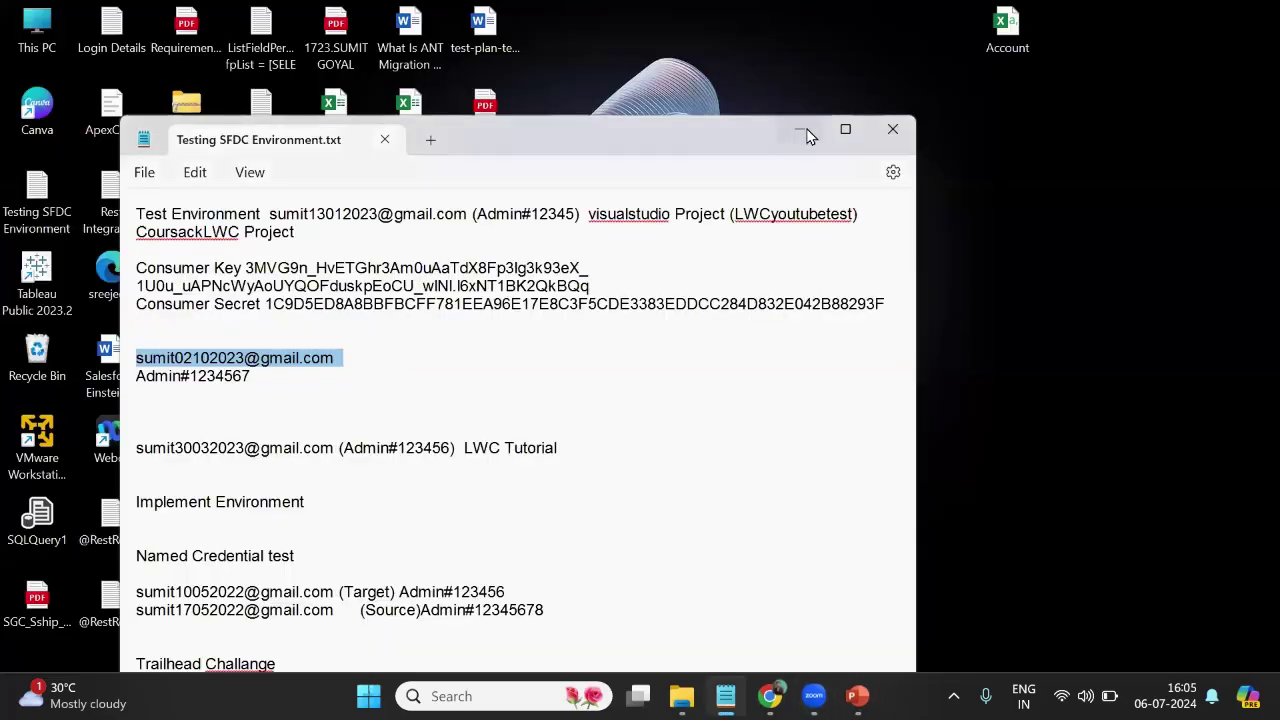
pyautogui.click(809, 131)
pyautogui.doubleClick(995, 28)
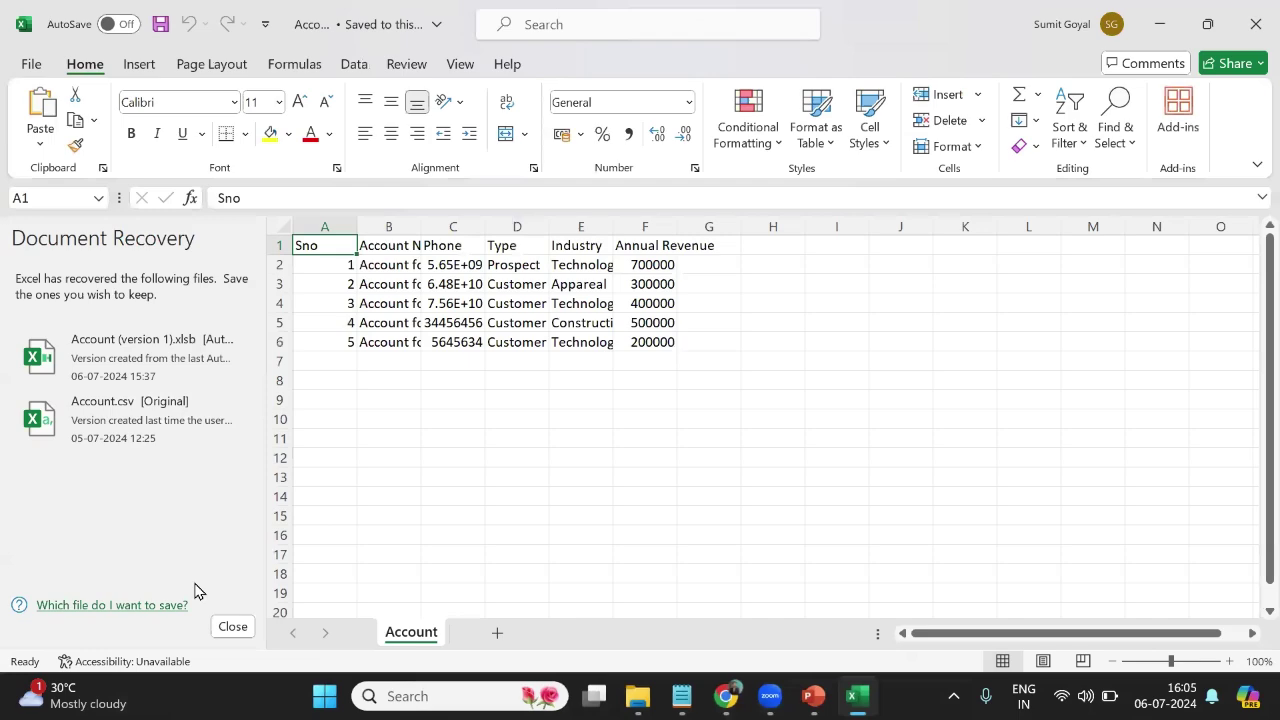
pyautogui.click(233, 626)
pyautogui.click(459, 335)
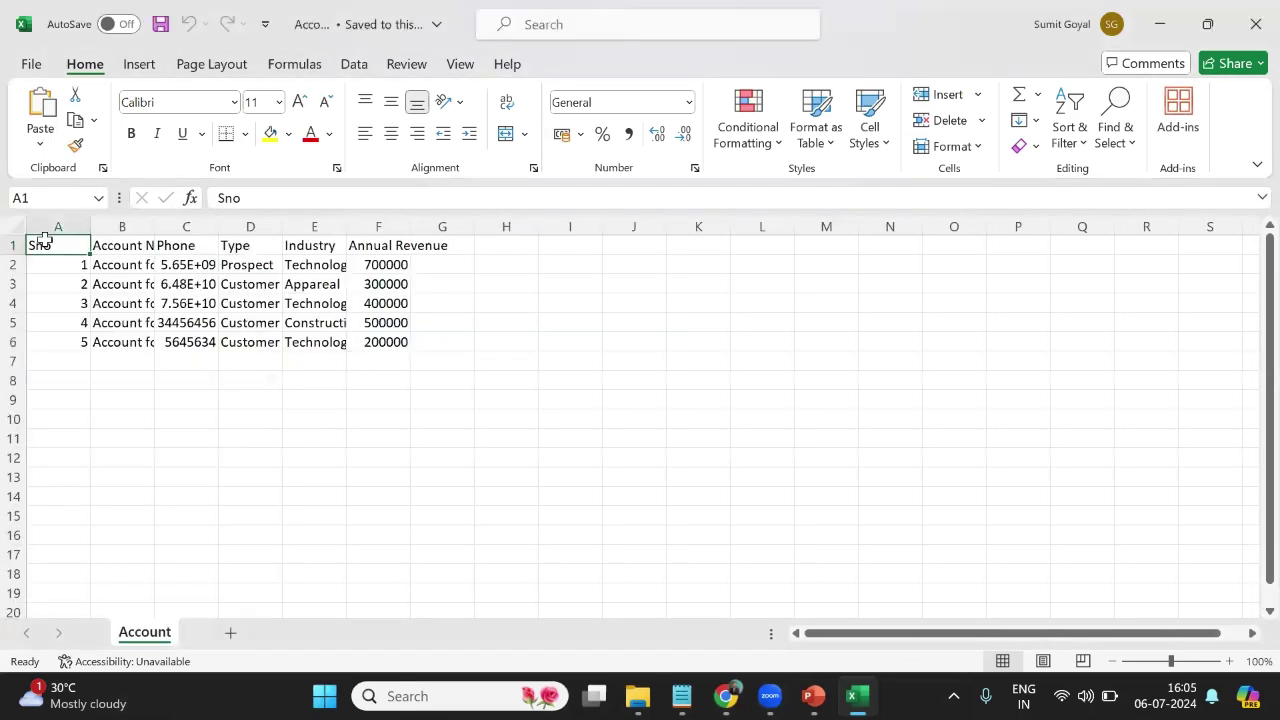
# AutoFit all column widths and select the five account rows.
pyautogui.click(16, 224)
pyautogui.click(952, 146)
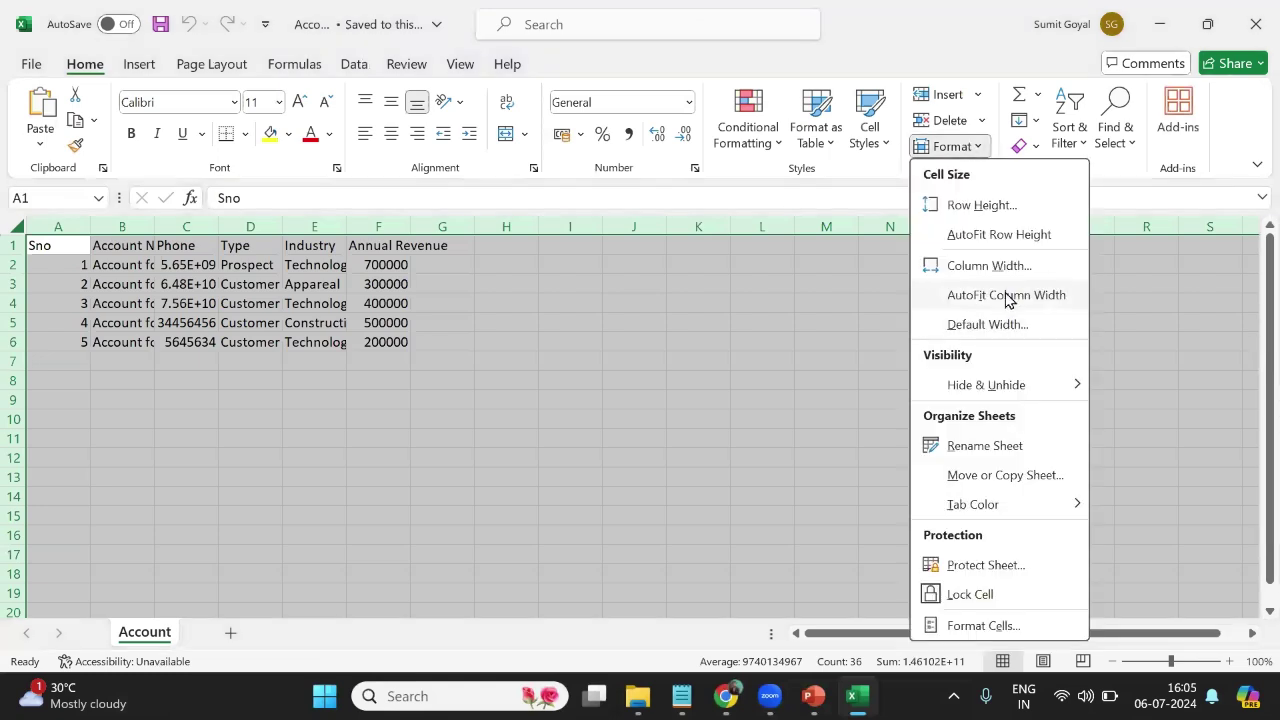
pyautogui.click(1006, 294)
pyautogui.click(429, 457)
pyautogui.moveTo(42, 264); pyautogui.dragTo(575, 340)
pyautogui.click(209, 399)
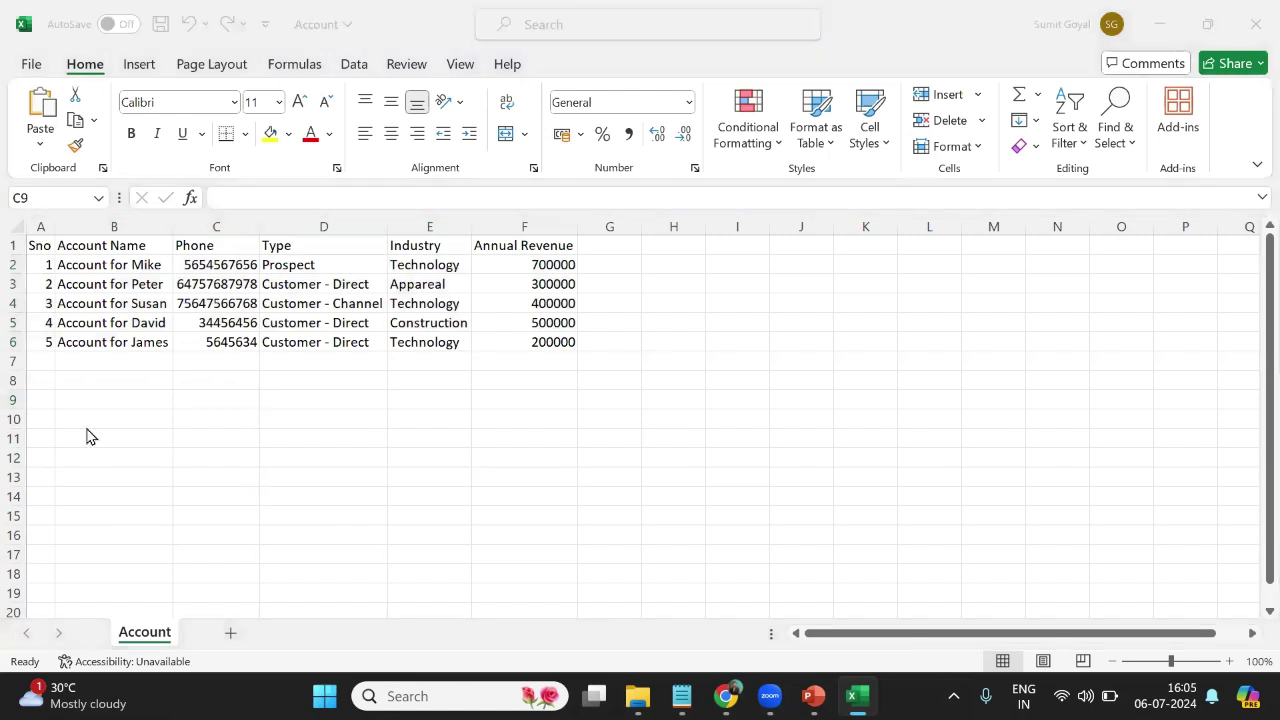
pyautogui.moveTo(45, 258); pyautogui.dragTo(558, 344)
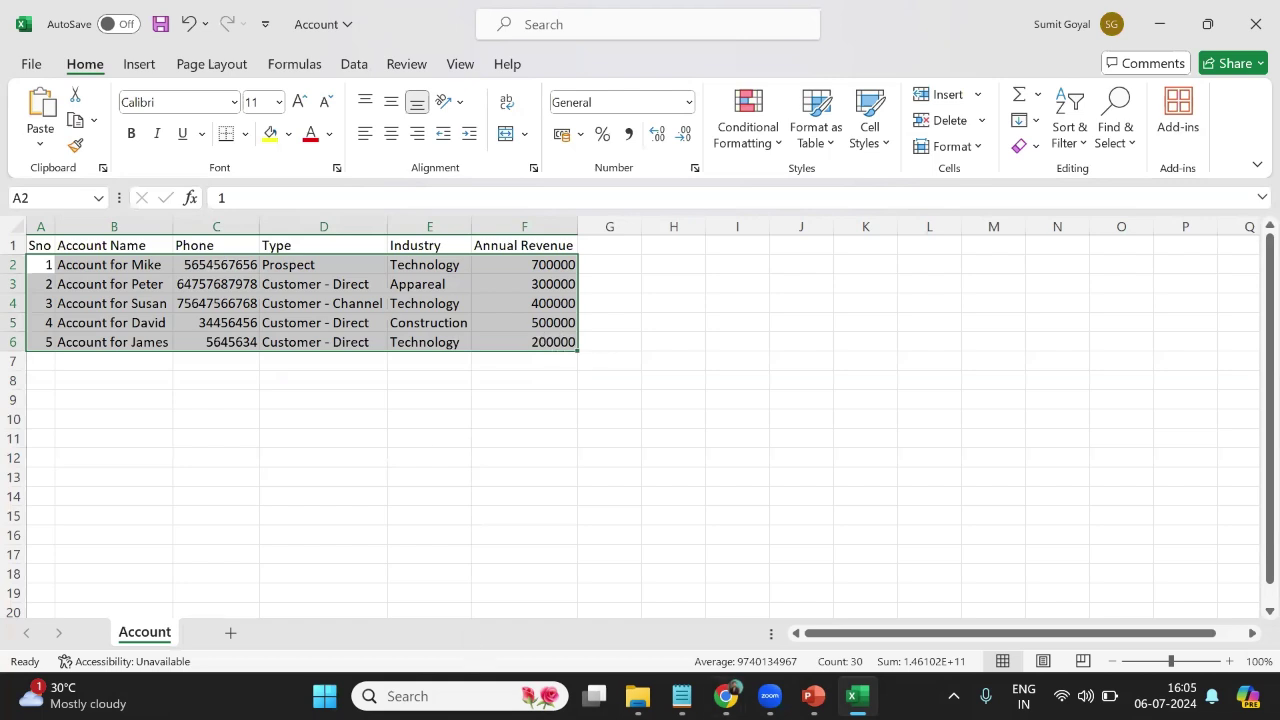
# Switch to Salesforce Setup in Chrome and bring up the App Launcher.
pyautogui.moveTo(726, 696)
pyautogui.click(840, 624)
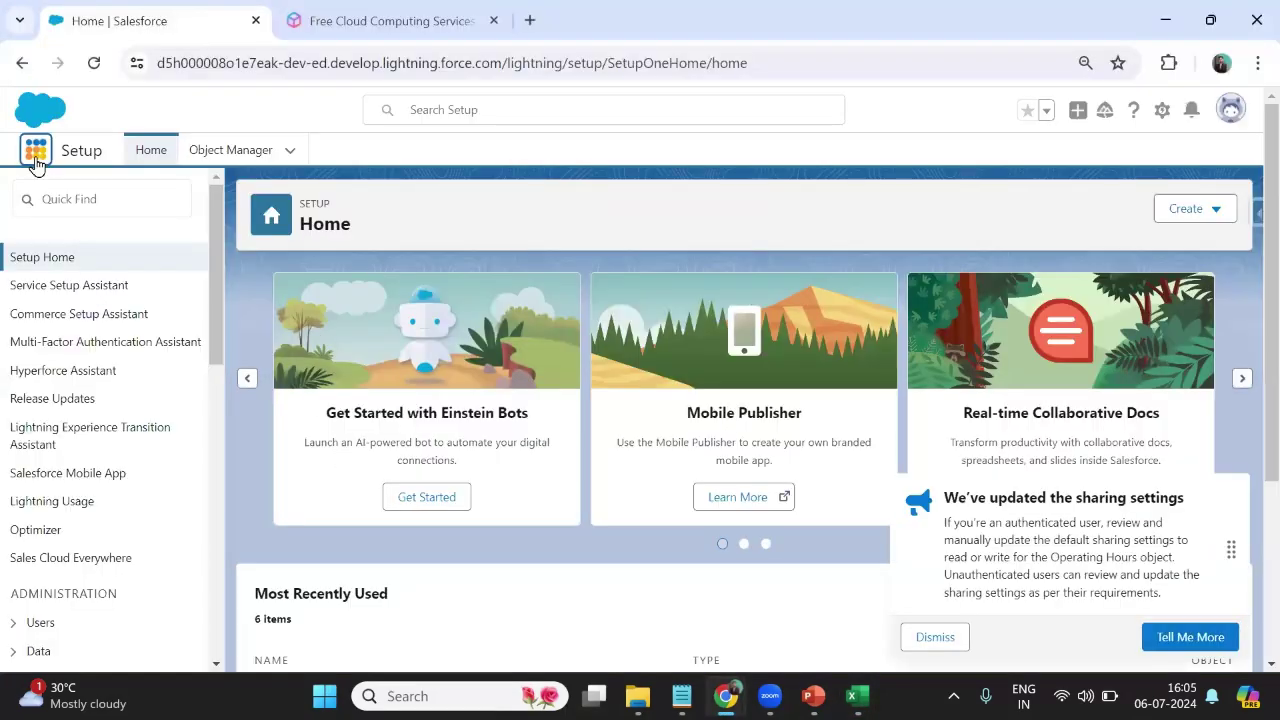
pyautogui.click(35, 160)
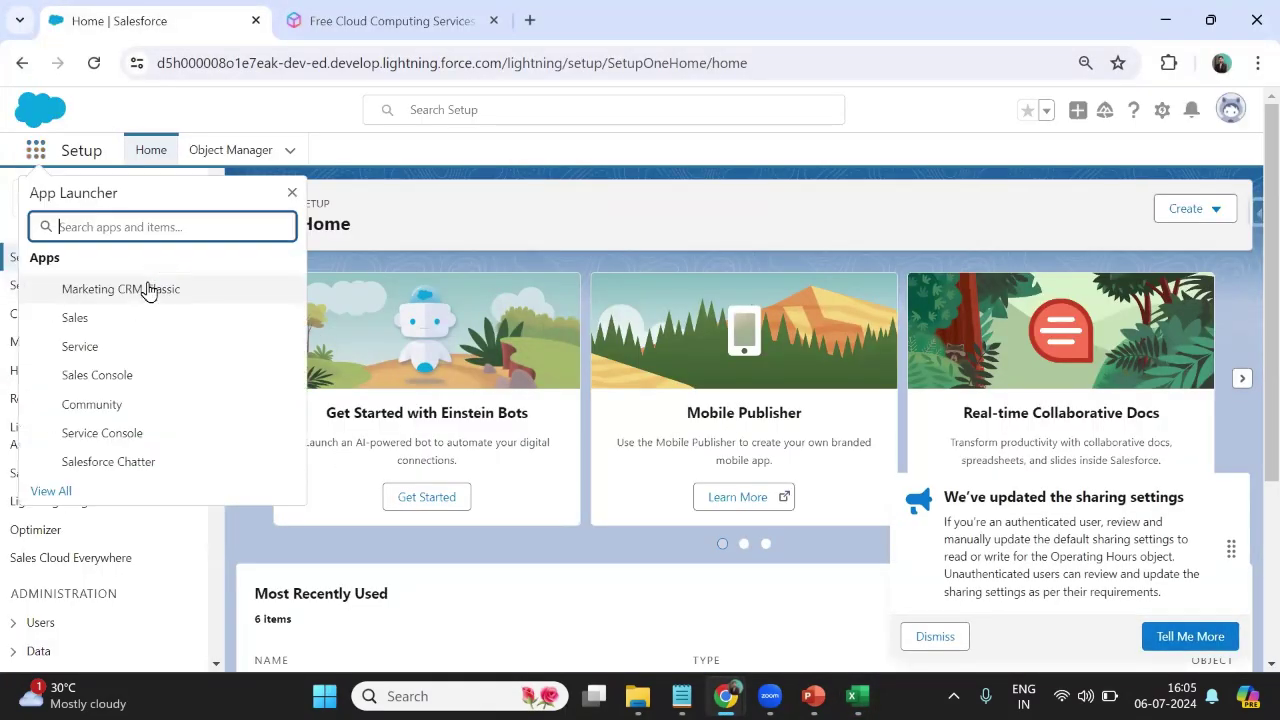
# Search 'sales' to open the Sales app and its Accounts list.
pyautogui.write('sales')
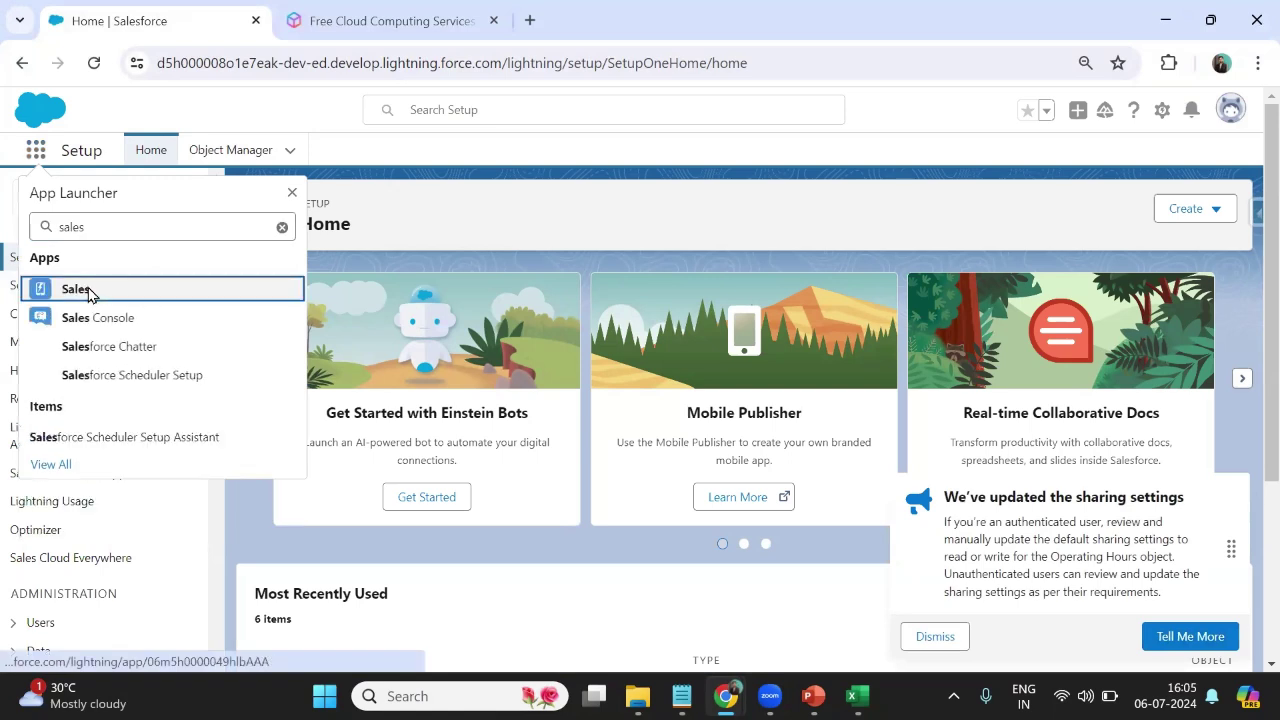
pyautogui.click(88, 290)
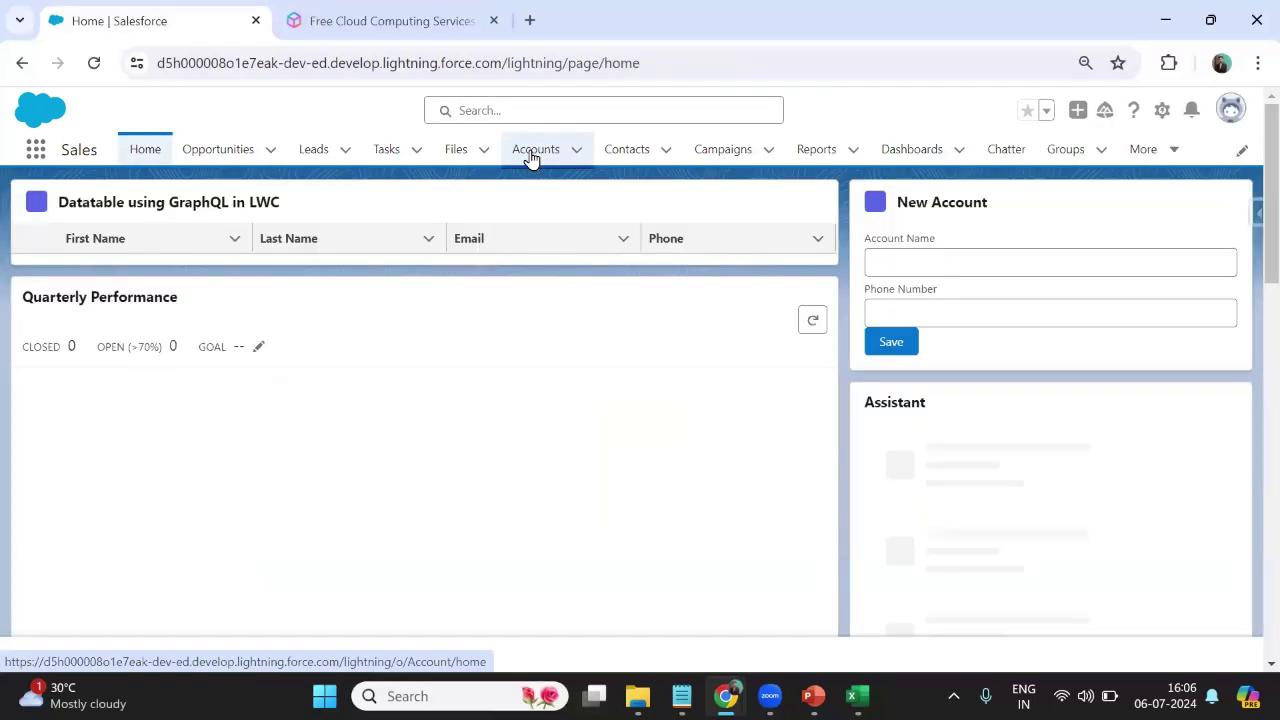
pyautogui.click(532, 156)
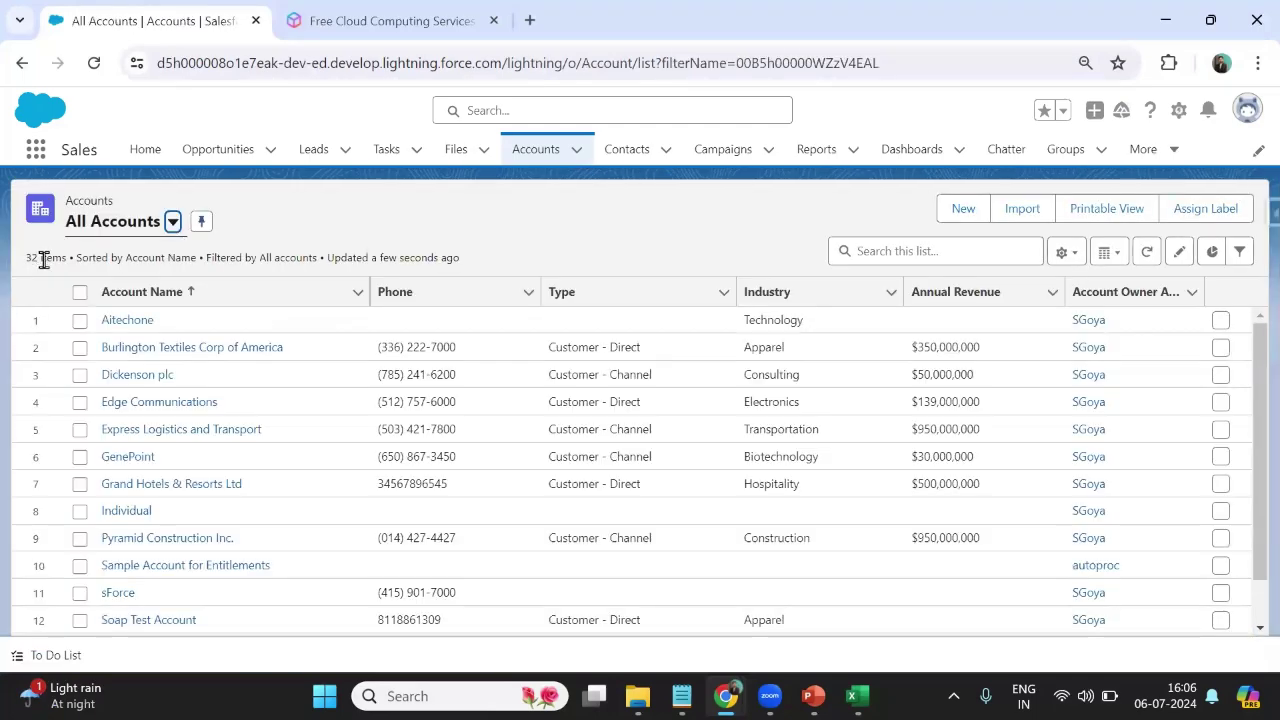
# Widen column B and compare the five spreadsheet account names with Salesforce's accounts.
pyautogui.click(857, 696)
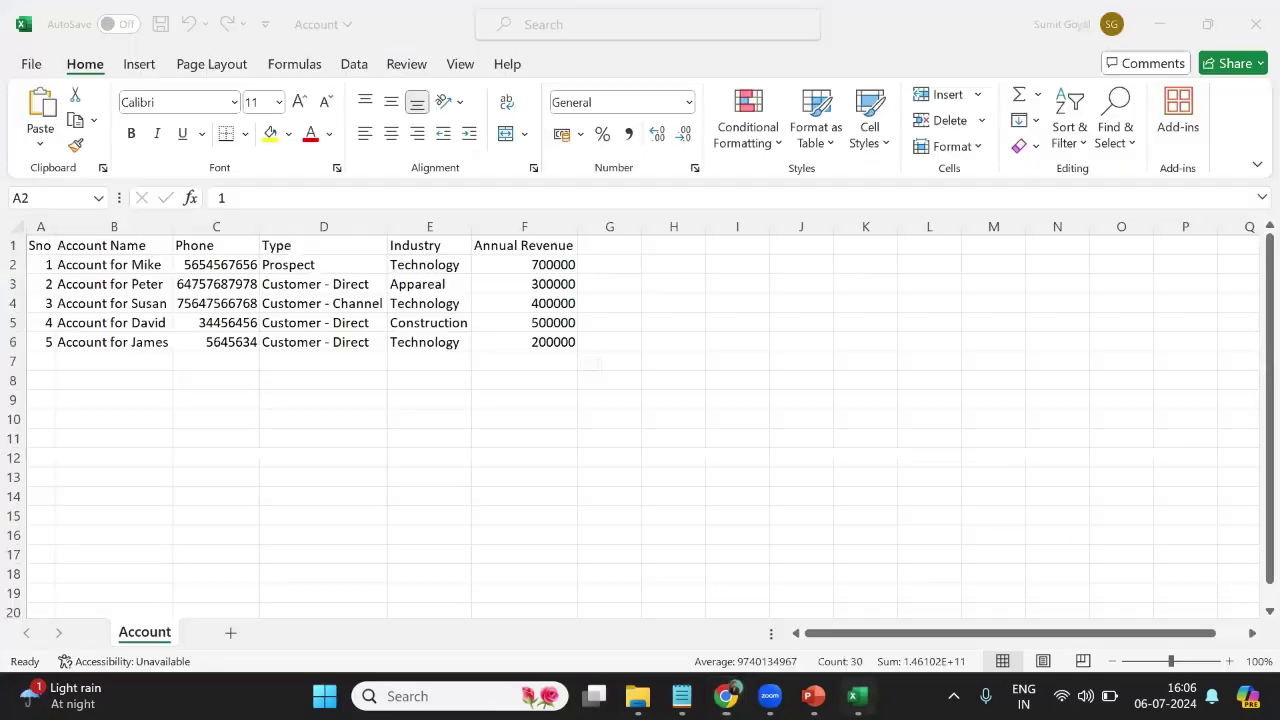
pyautogui.moveTo(172, 226); pyautogui.dragTo(255, 226)
pyautogui.moveTo(110, 264); pyautogui.dragTo(109, 340)
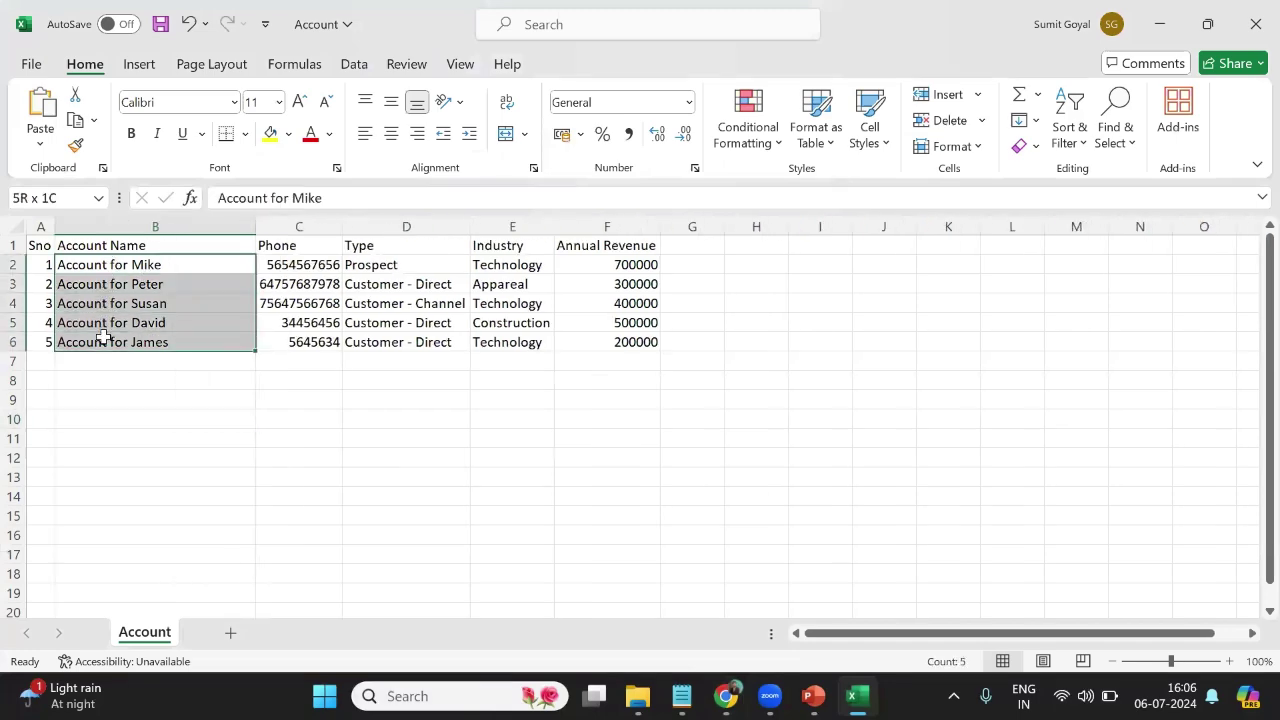
pyautogui.hotkey('alt', 'Tab')
pyautogui.scroll(-5, 166, 474)
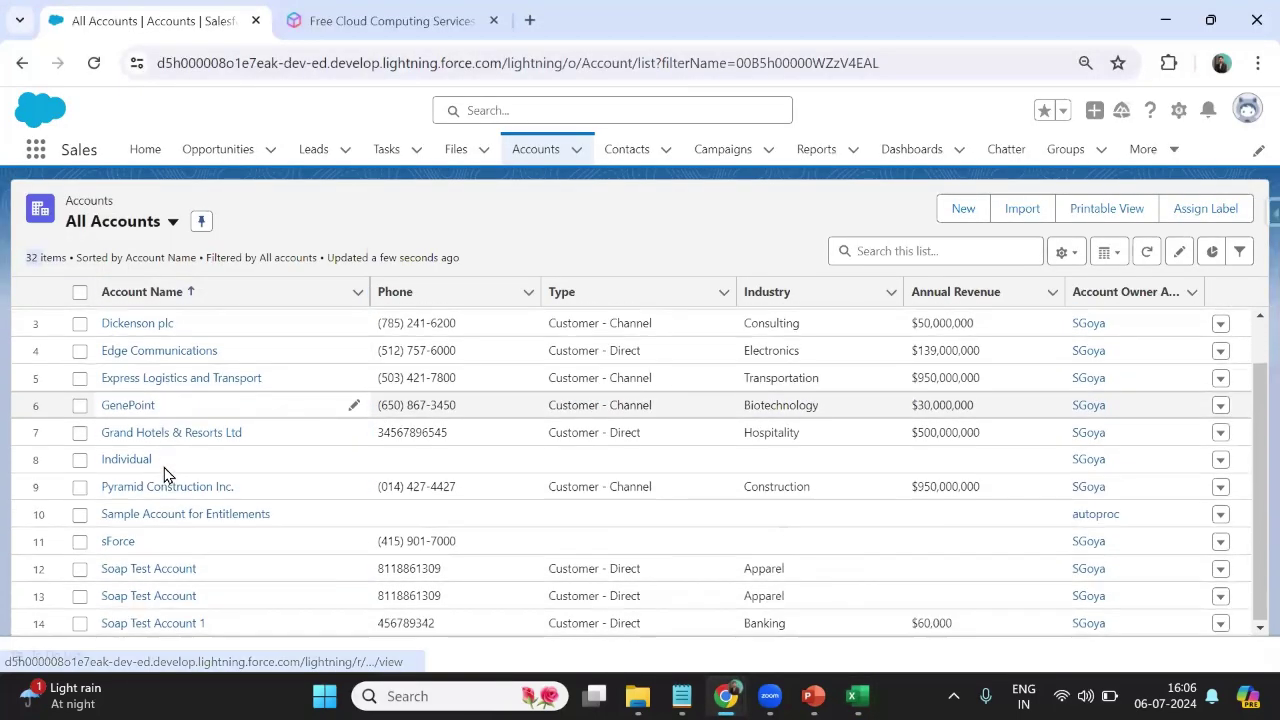
pyautogui.scroll(5, 163, 512)
pyautogui.hotkey('alt', 'Tab')
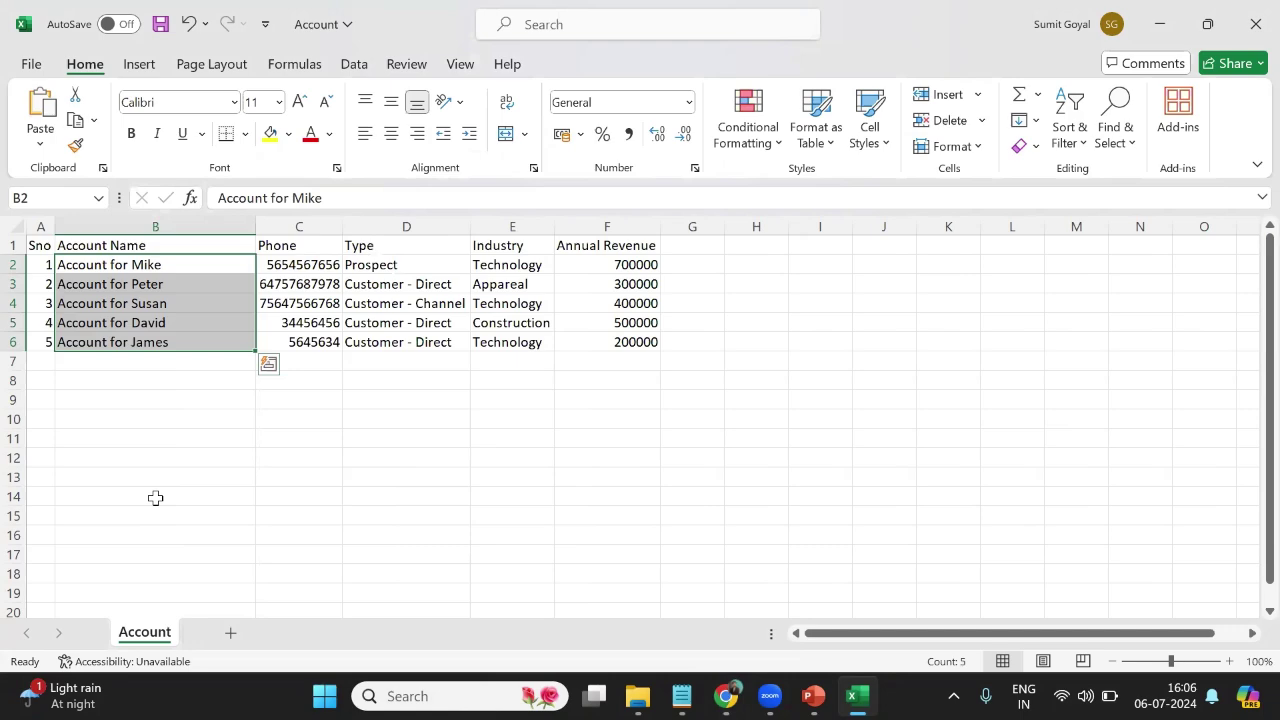
pyautogui.hotkey('alt', 'Tab')
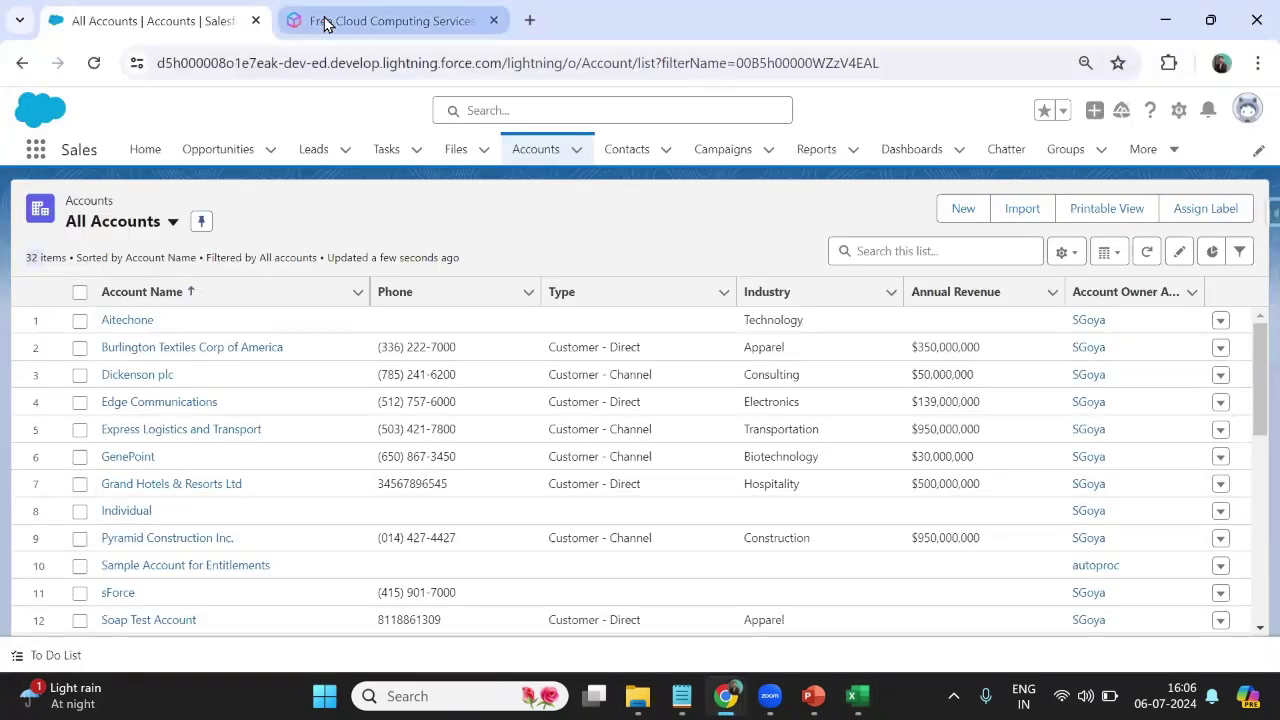
pyautogui.click(325, 24)
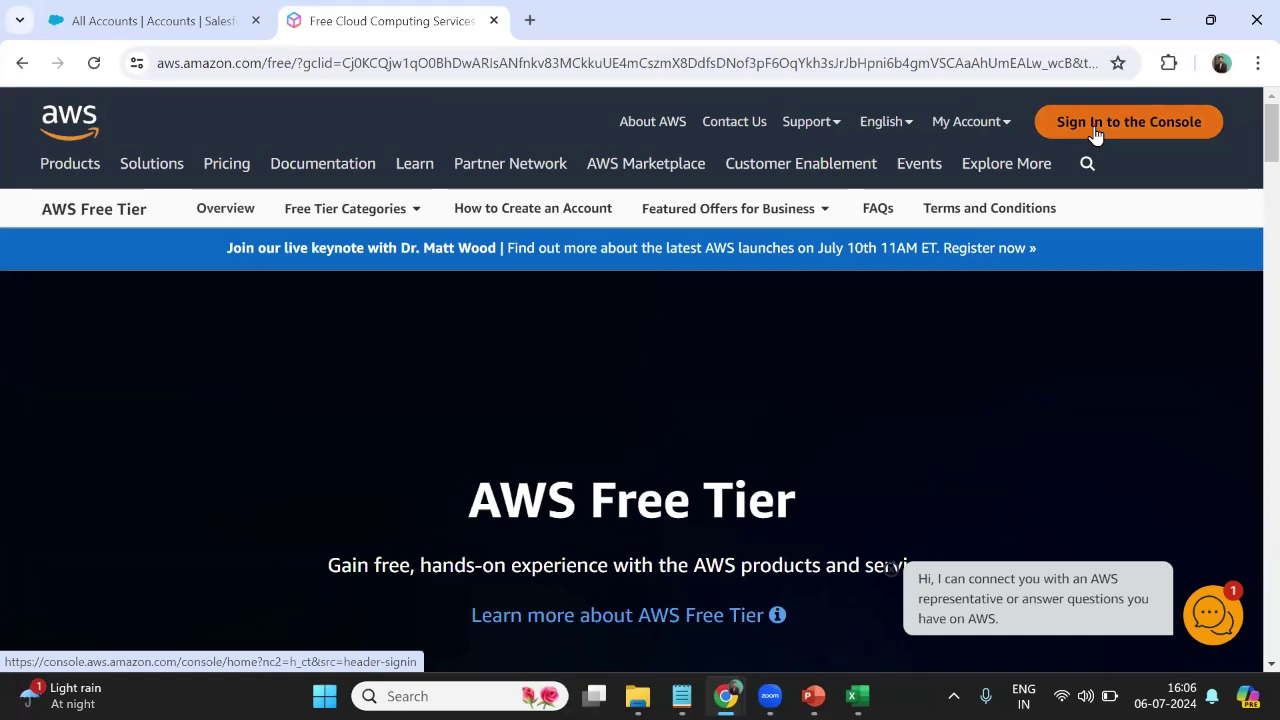
# Sign in to the AWS Console as root with the saved e-mail and password.
pyautogui.press('Tab')
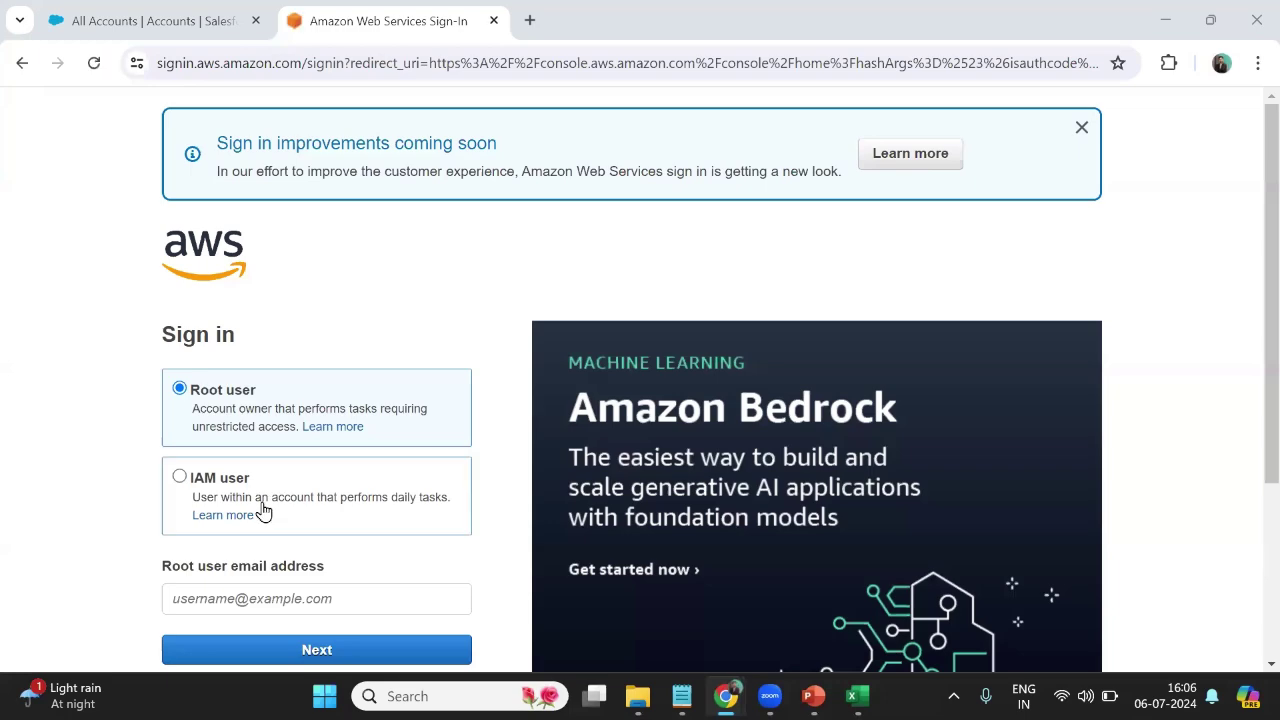
pyautogui.scroll(-2, 131, 414)
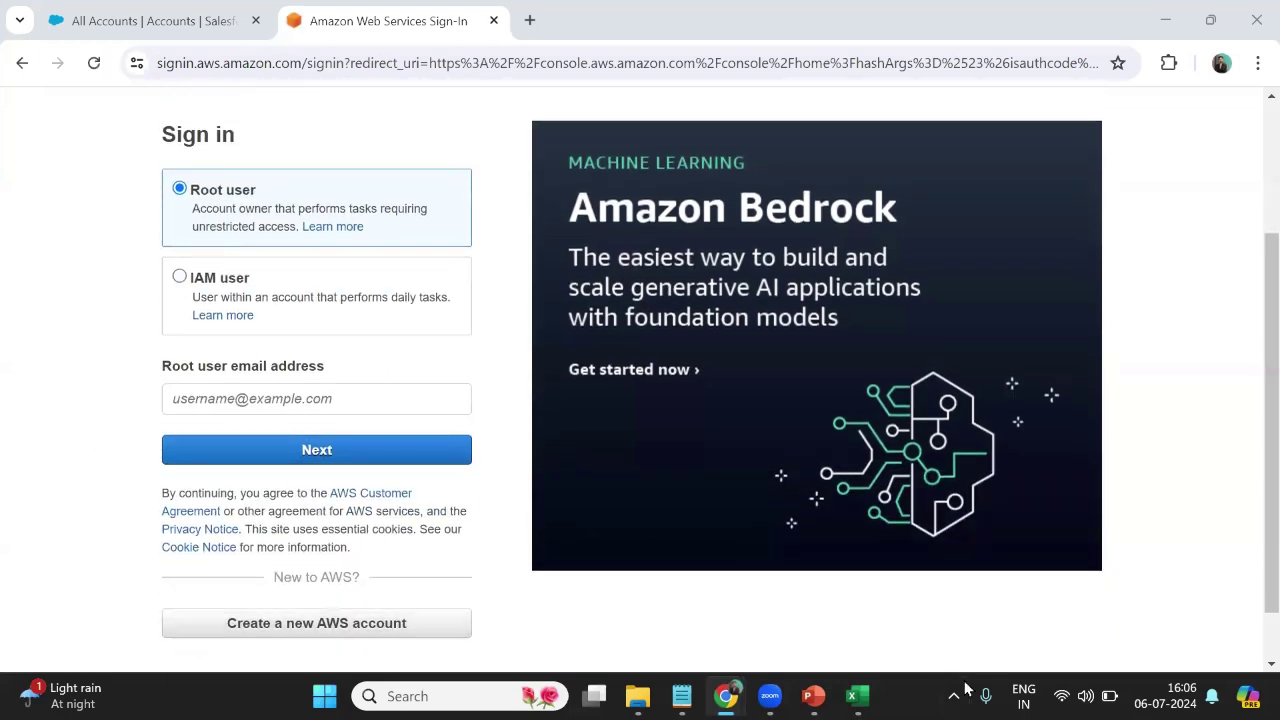
pyautogui.click(266, 399)
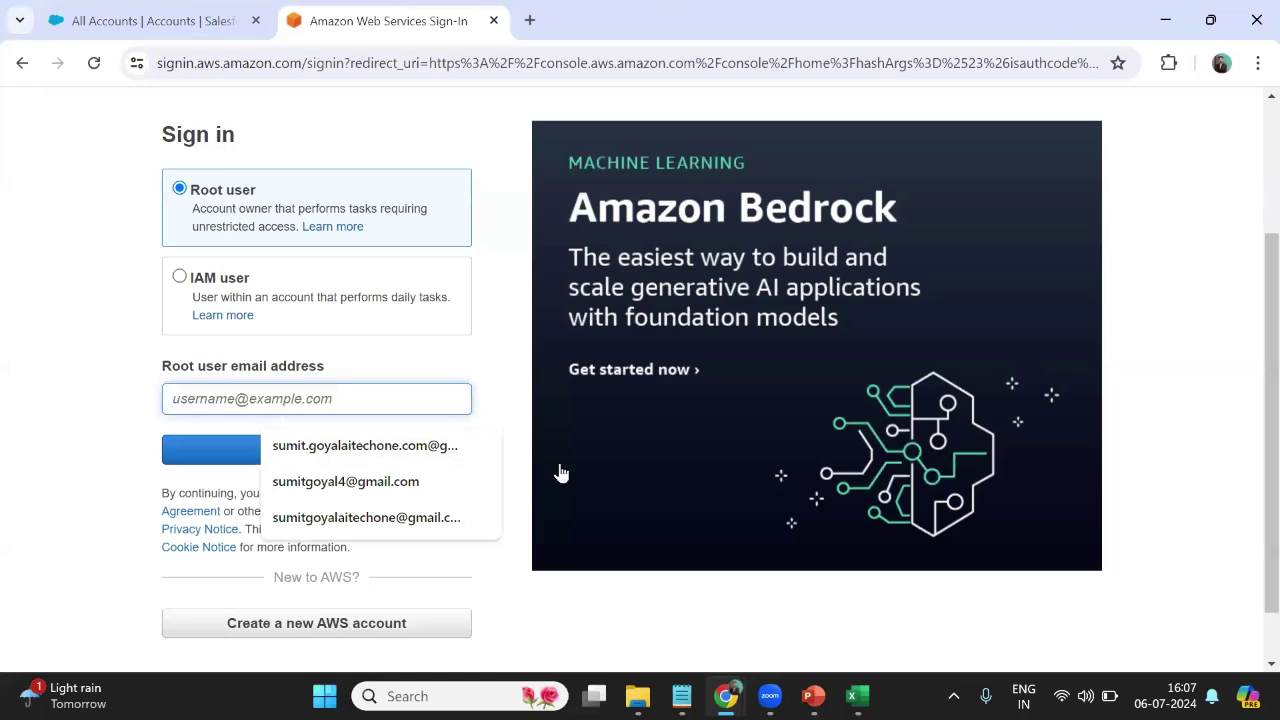
pyautogui.click(330, 448)
pyautogui.click(200, 451)
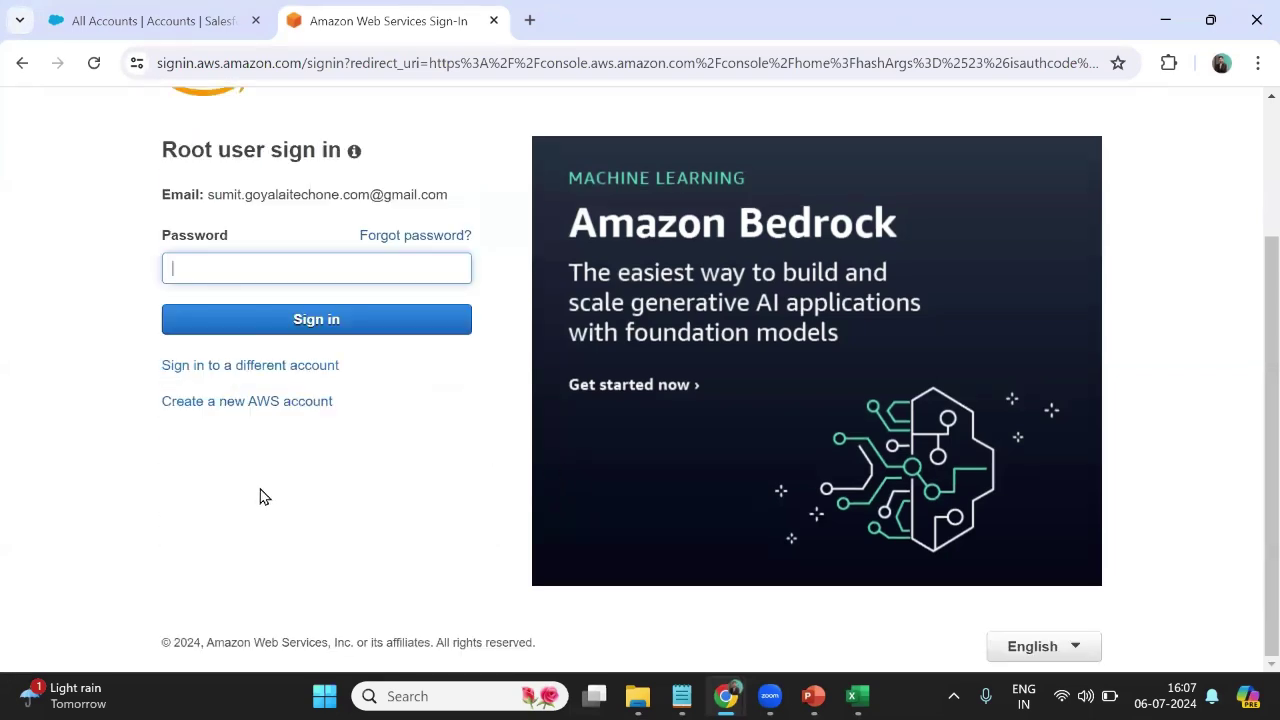
pyautogui.write('s')
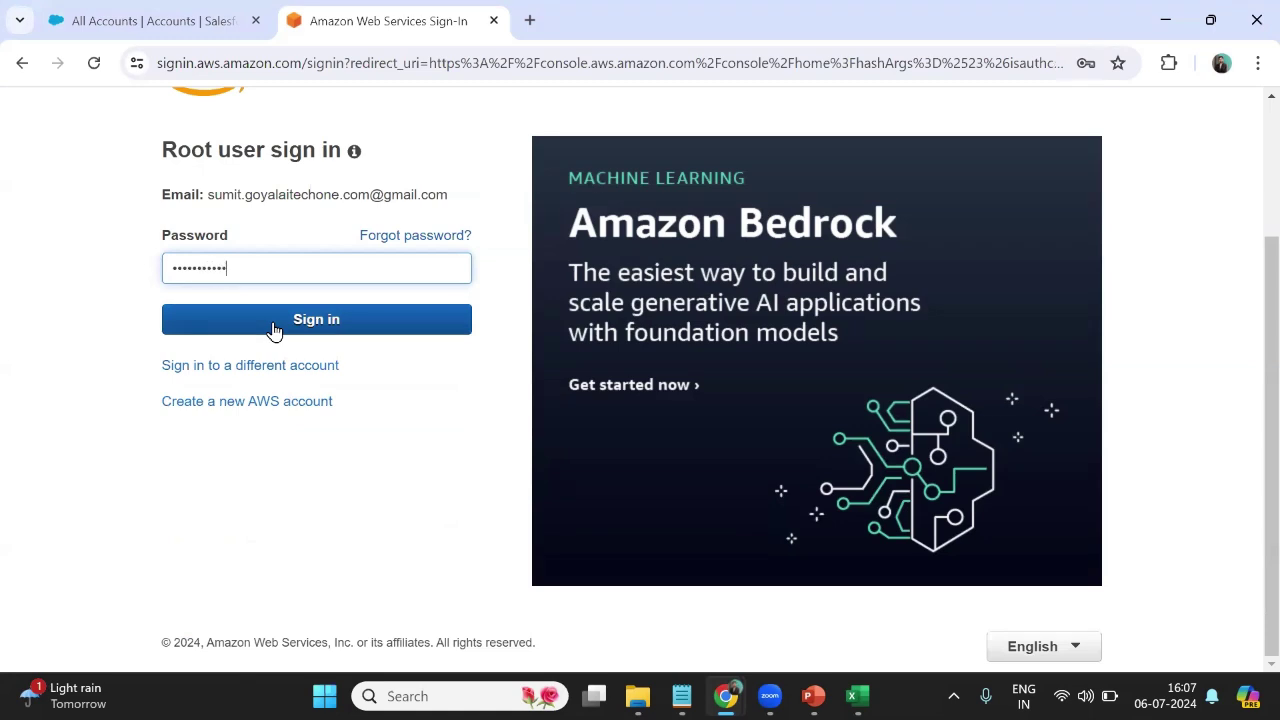
pyautogui.click(274, 320)
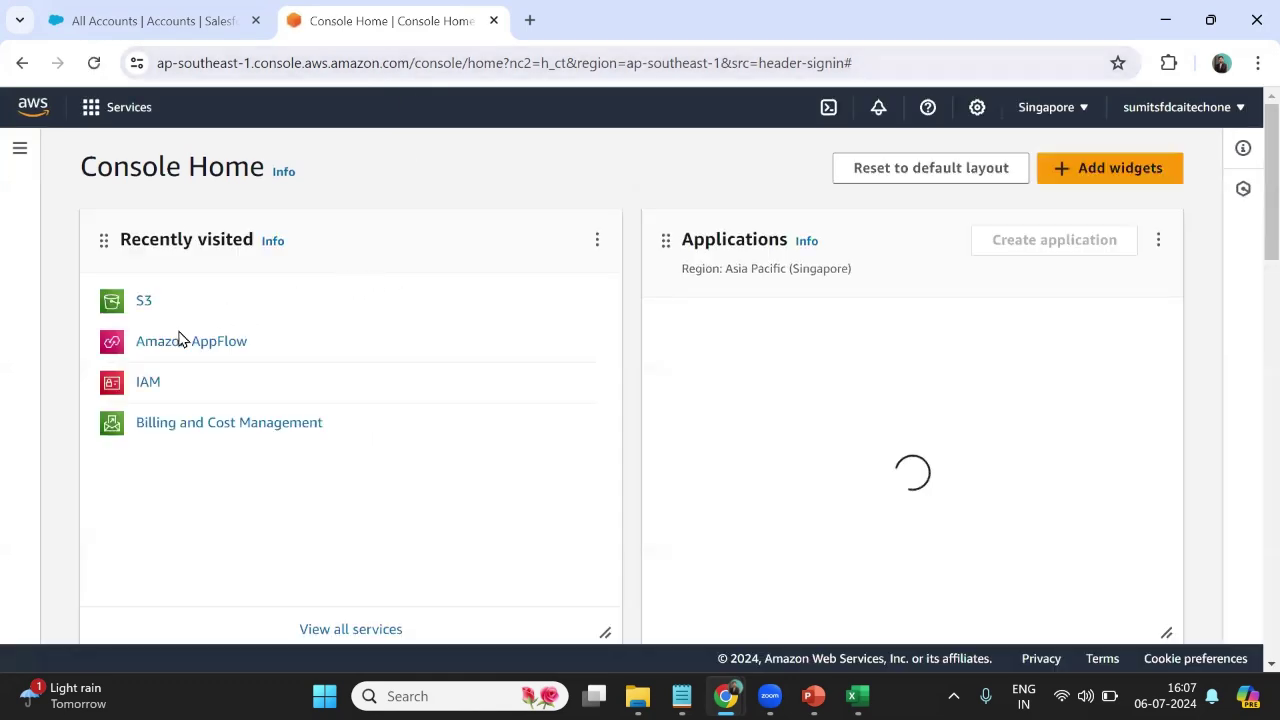
# Open the aitechonesfdcbucket bucket in Amazon S3.
pyautogui.click(144, 304)
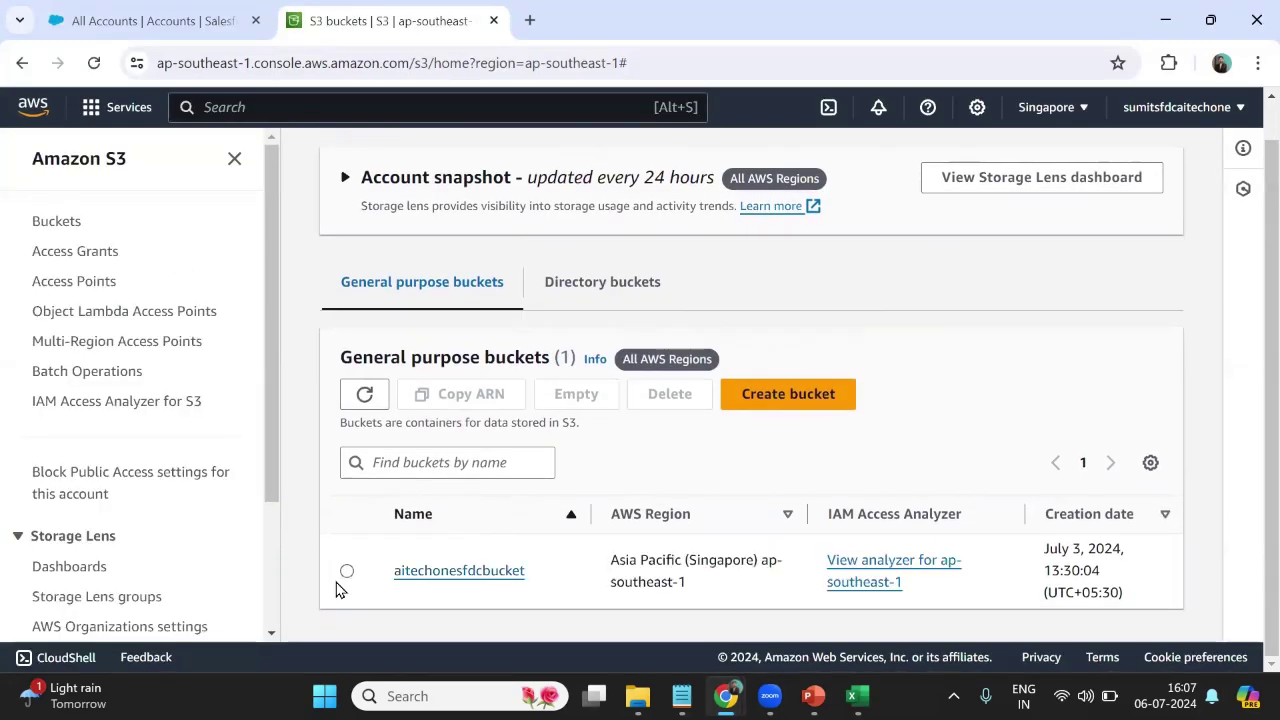
pyautogui.click(432, 577)
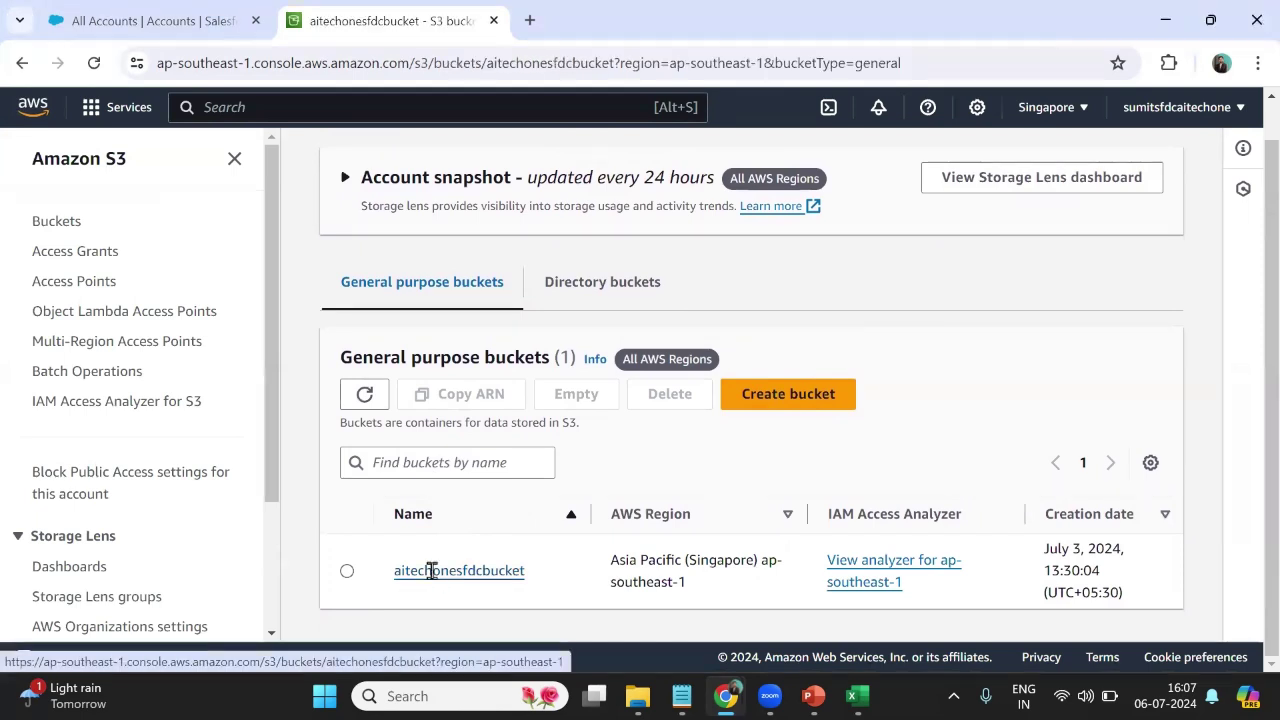
pyautogui.scroll(-2, 528, 551)
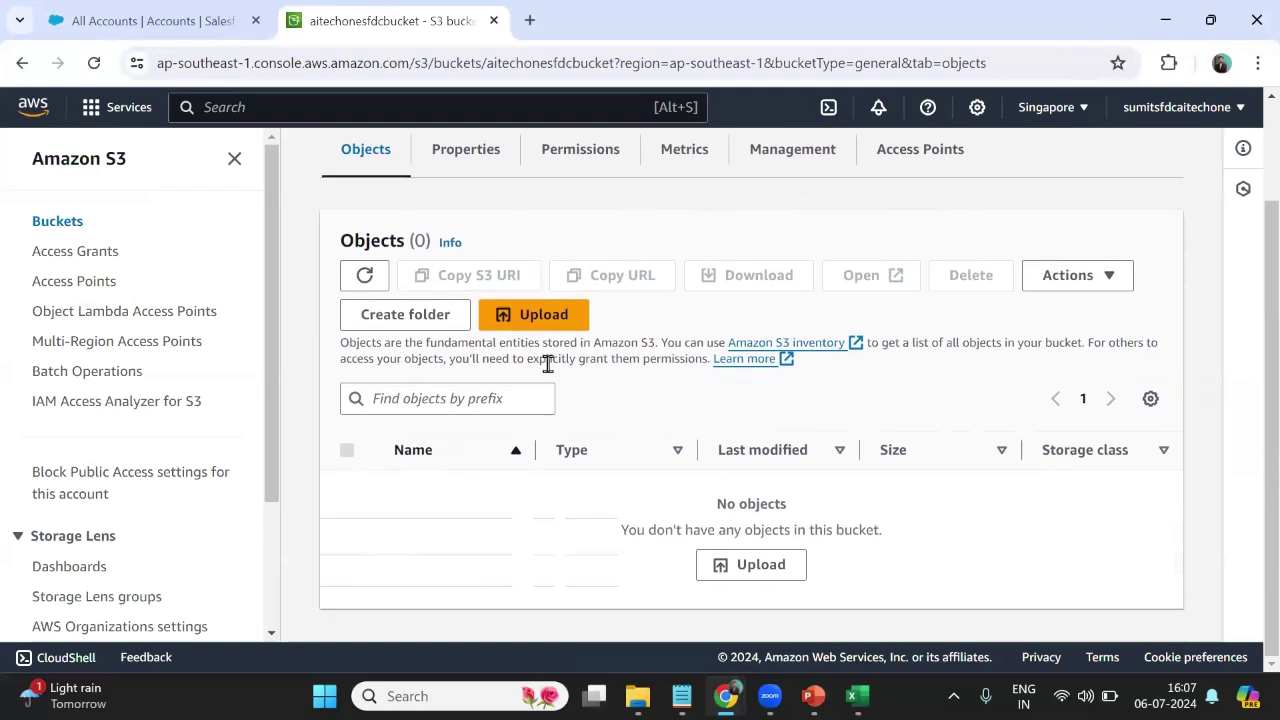
# Close the Account workbook without saving and start an upload into the bucket.
pyautogui.click(857, 696)
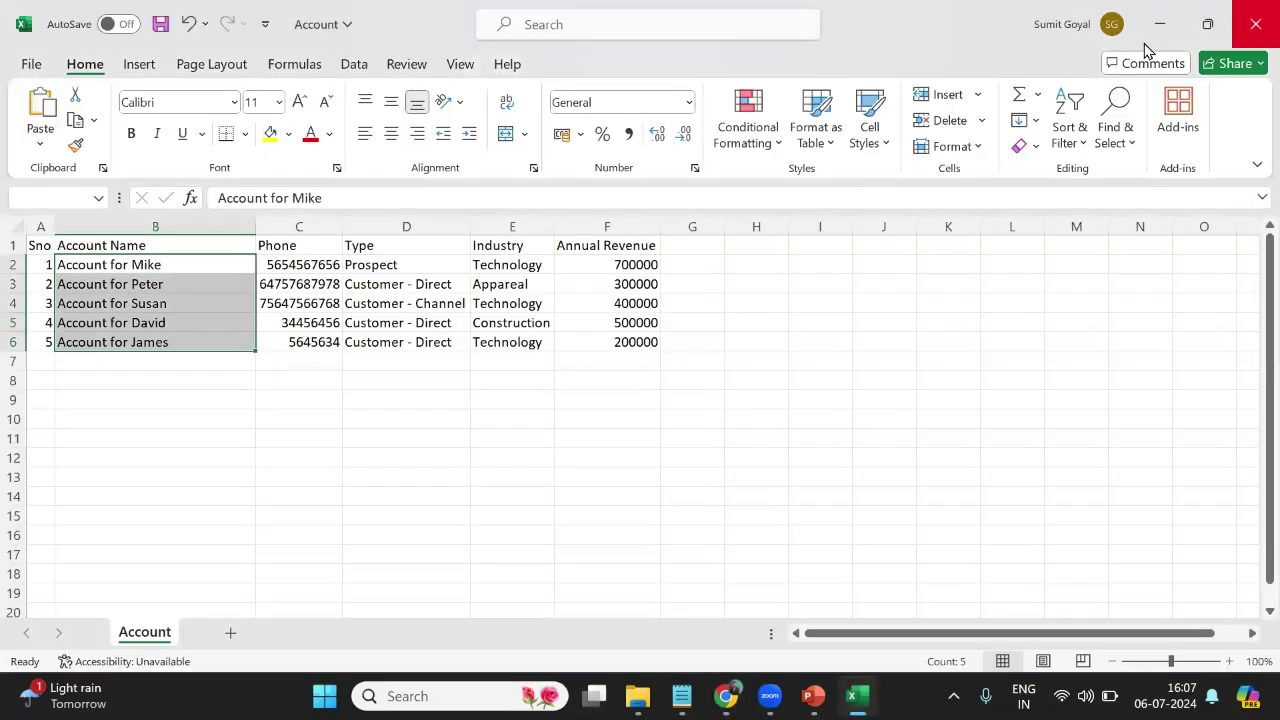
pyautogui.click(1256, 24)
pyautogui.click(708, 484)
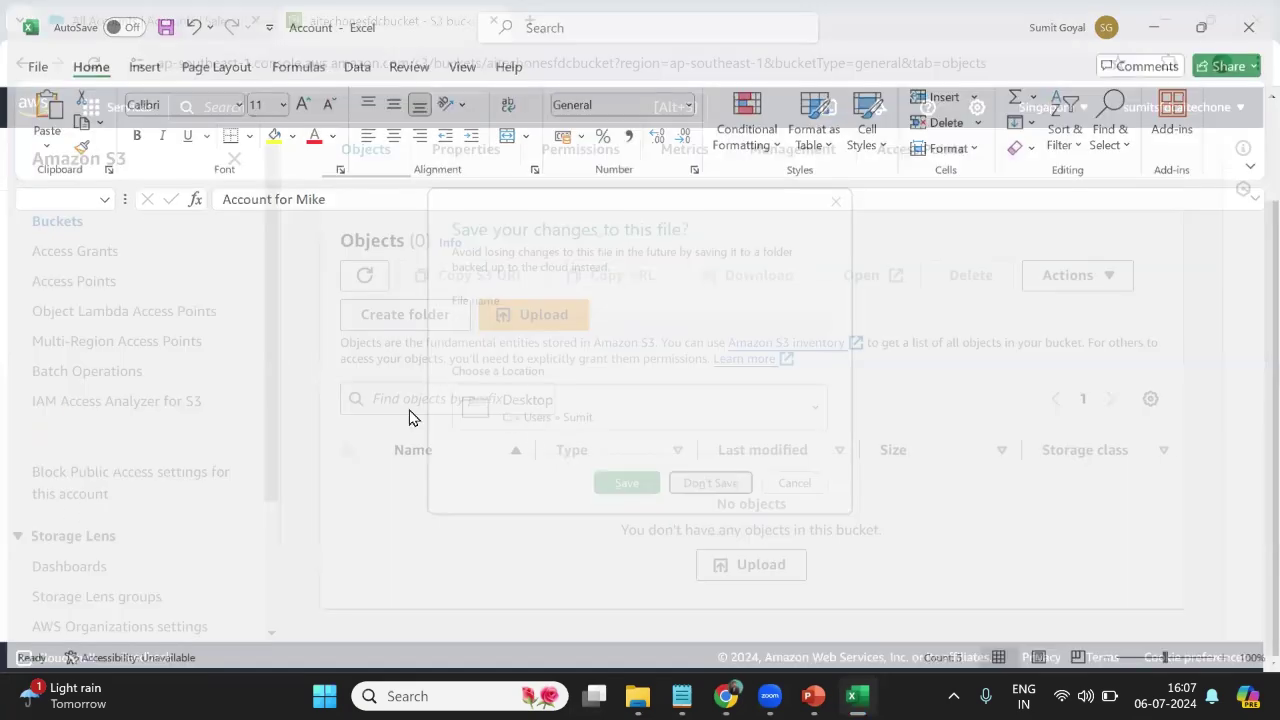
pyautogui.click(508, 322)
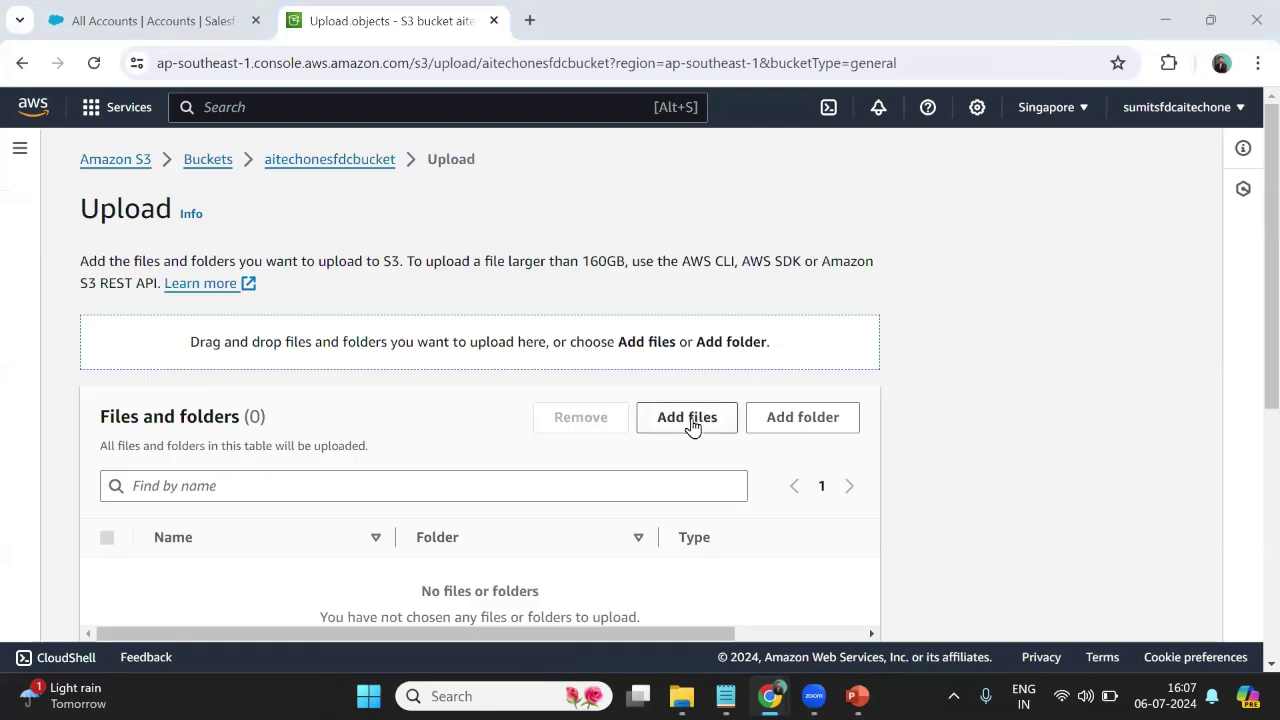
# Upload Account.csv from the Desktop and return to the bucket's object list.
pyautogui.click(690, 423)
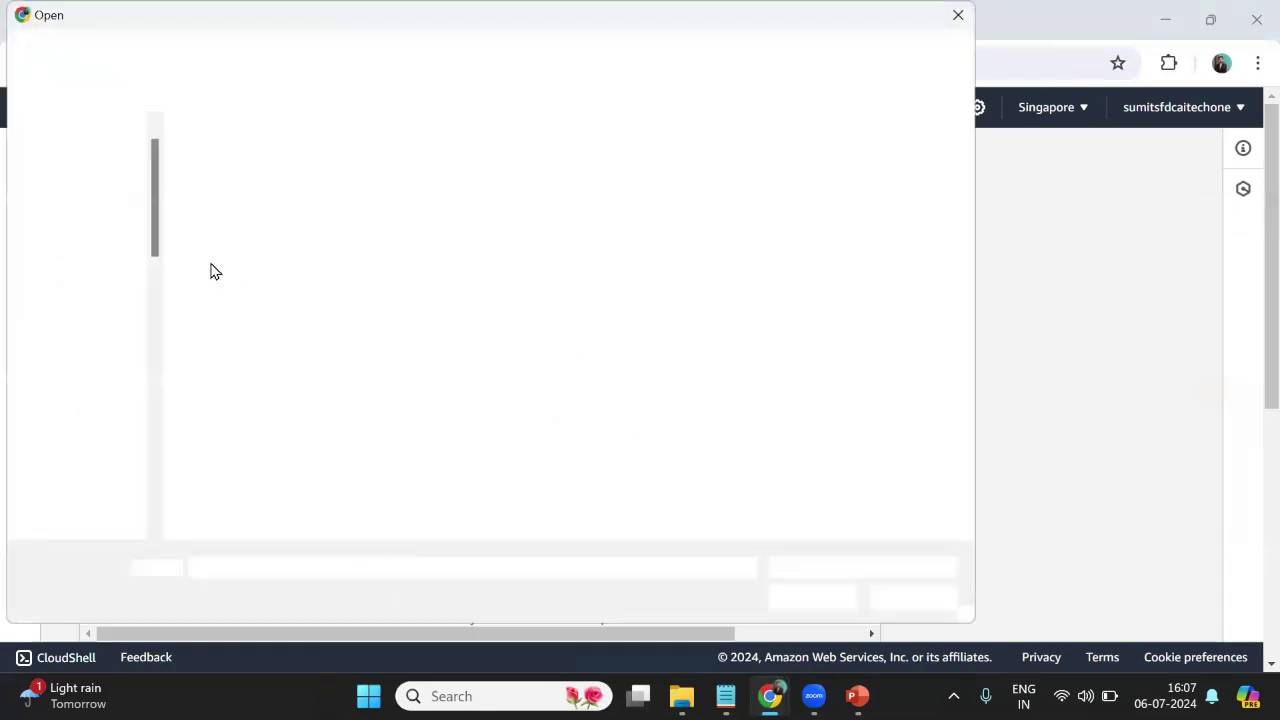
pyautogui.click(80, 196)
pyautogui.scroll(-5, 560, 420)
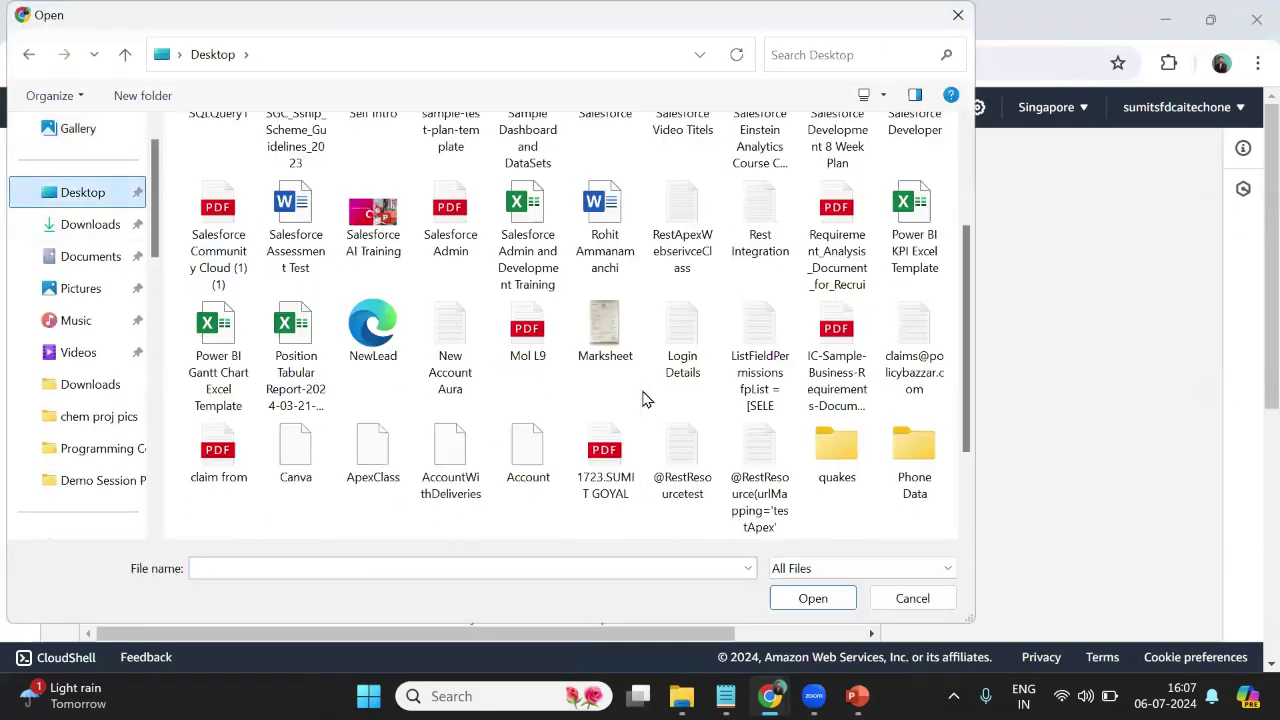
pyautogui.click(526, 368)
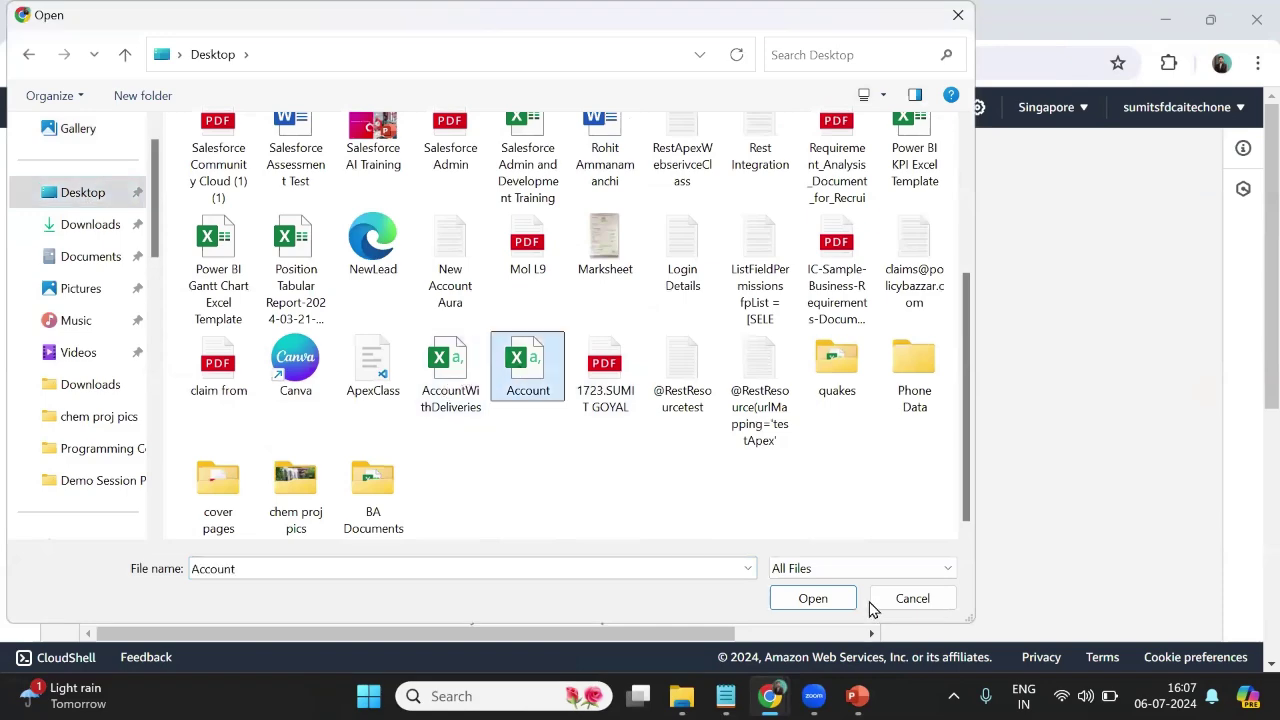
pyautogui.click(813, 598)
pyautogui.scroll(-4, 266, 460)
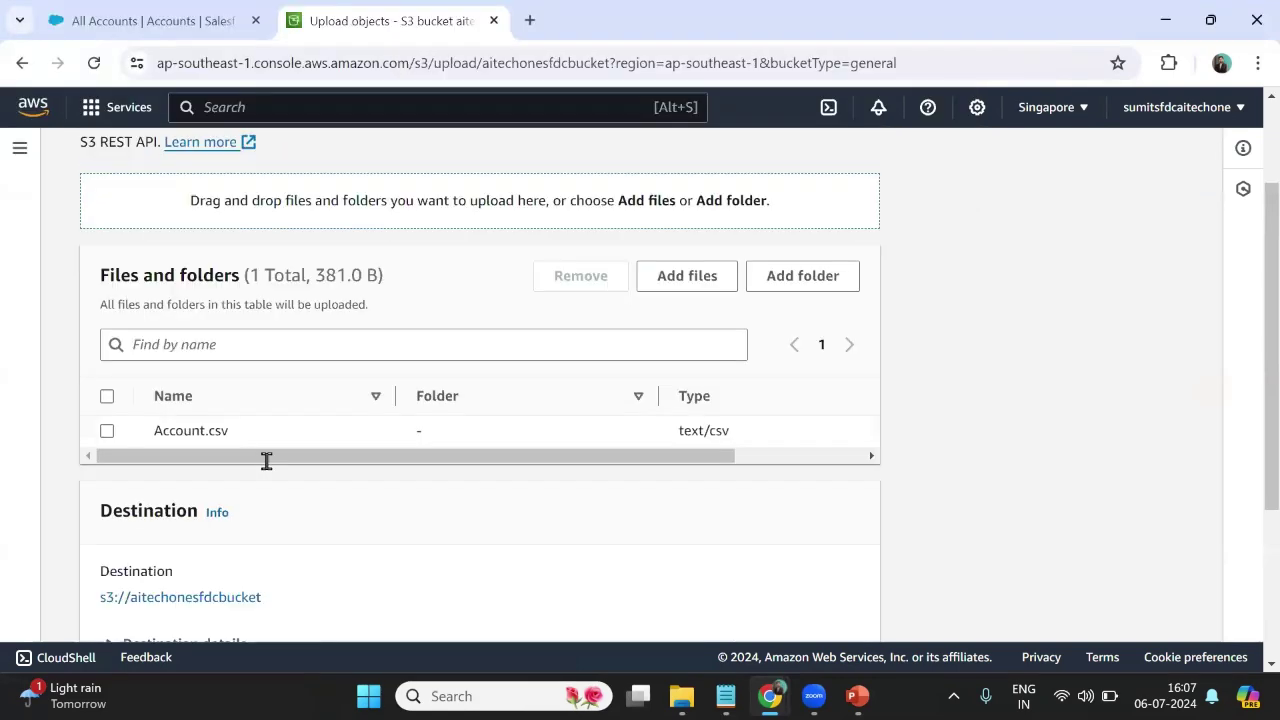
pyautogui.click(836, 615)
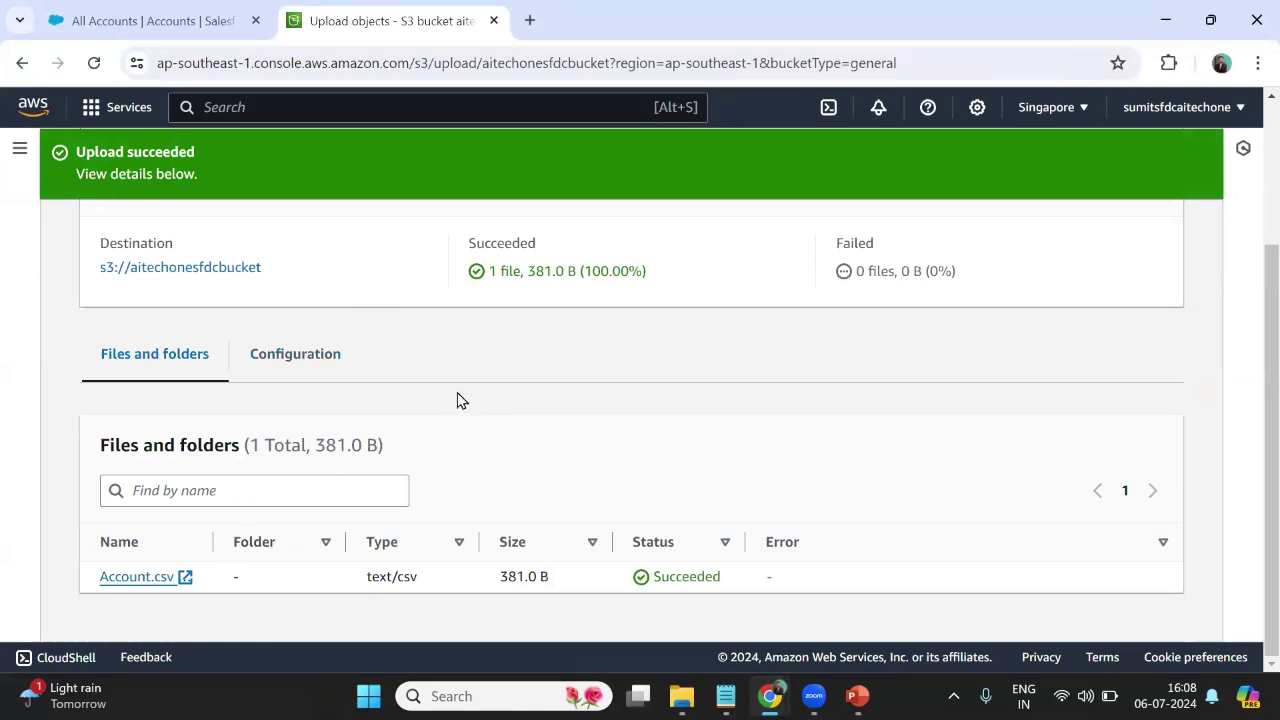
pyautogui.scroll(2, 458, 400)
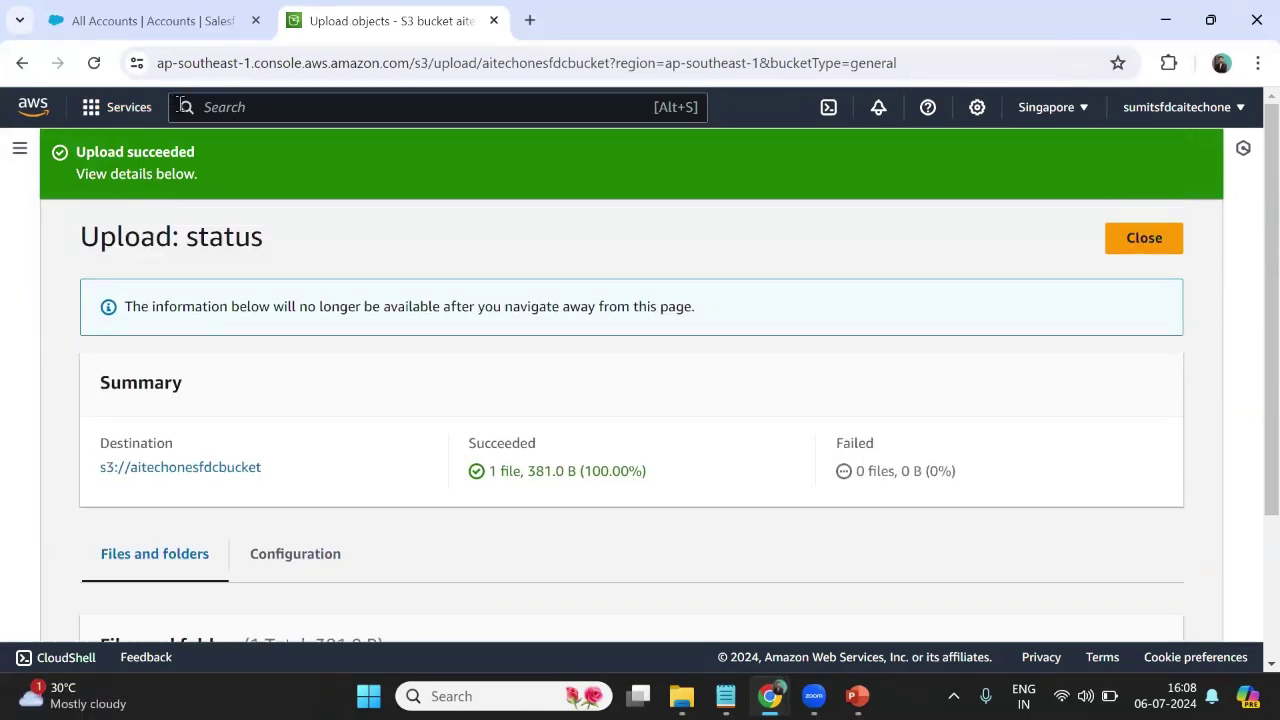
pyautogui.click(162, 467)
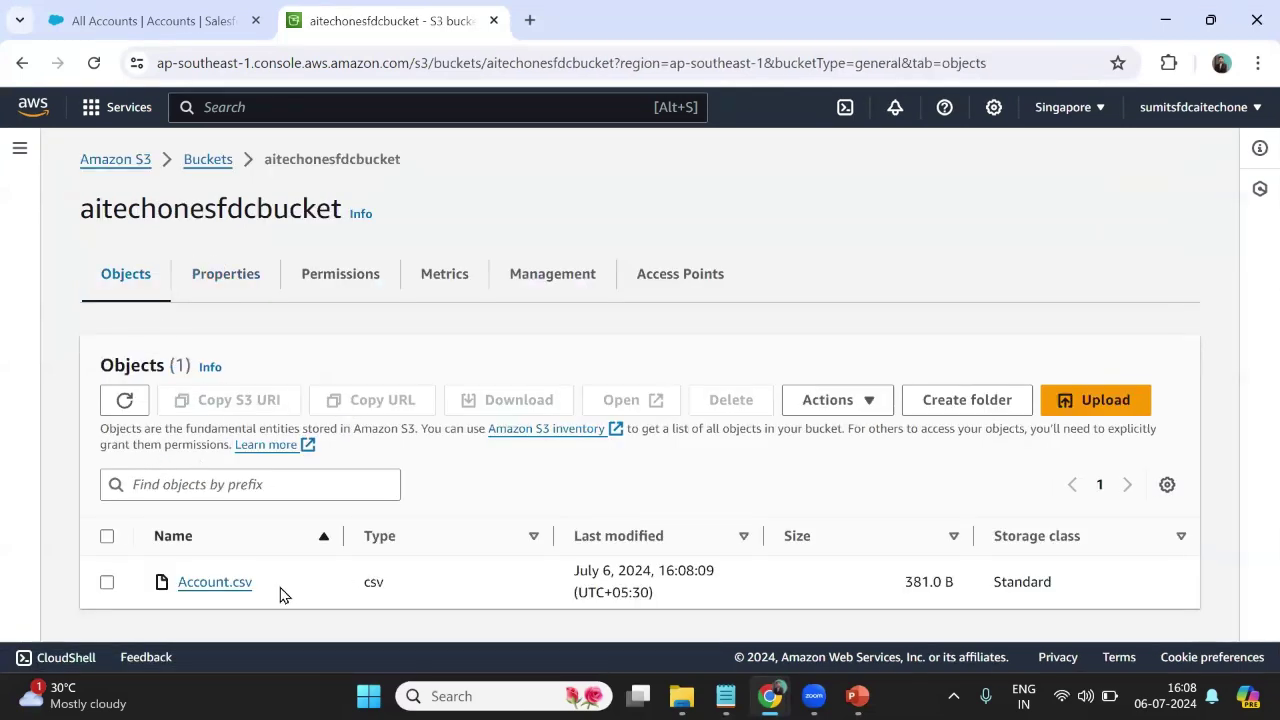
pyautogui.moveTo(280, 594); pyautogui.dragTo(170, 596)
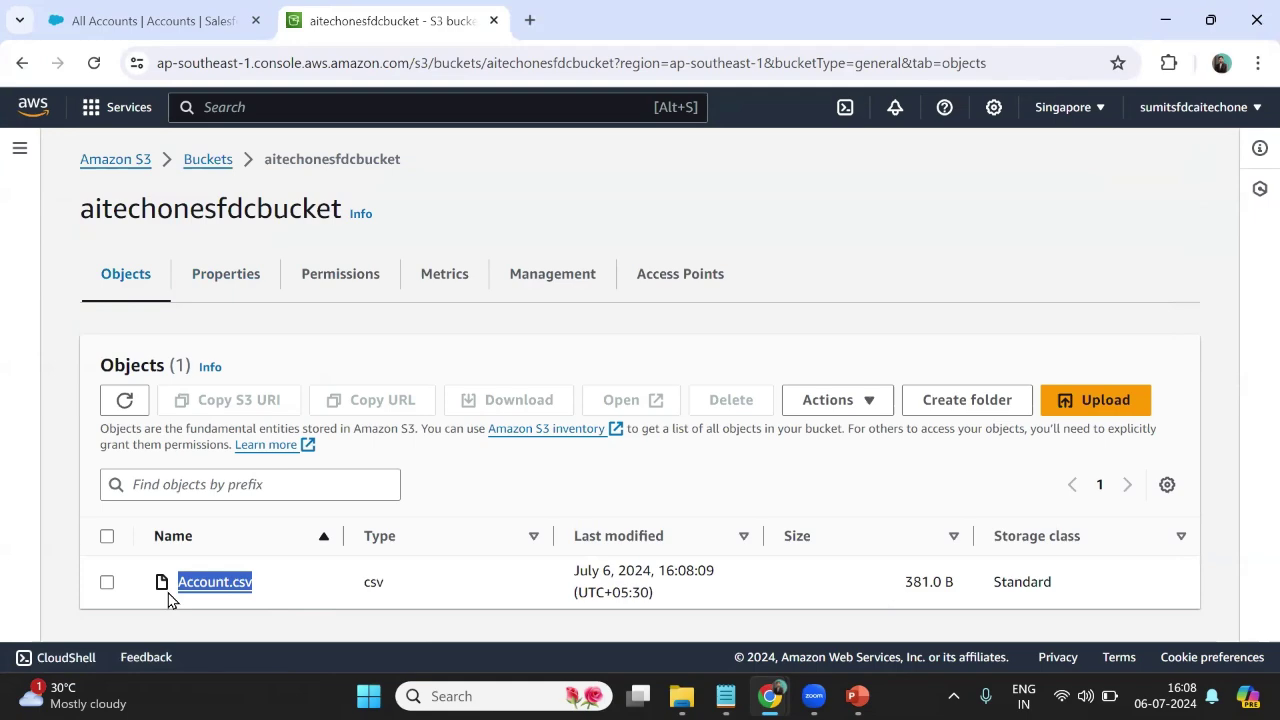
pyautogui.click(135, 22)
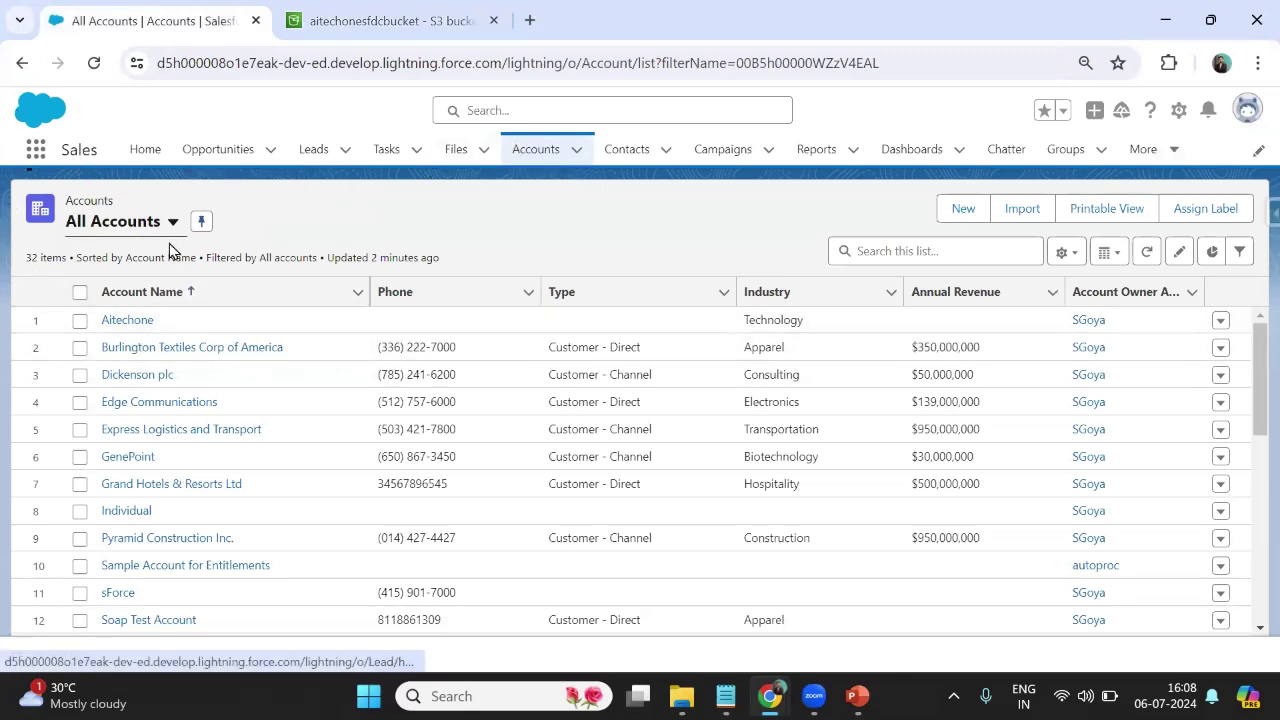
pyautogui.click(363, 10)
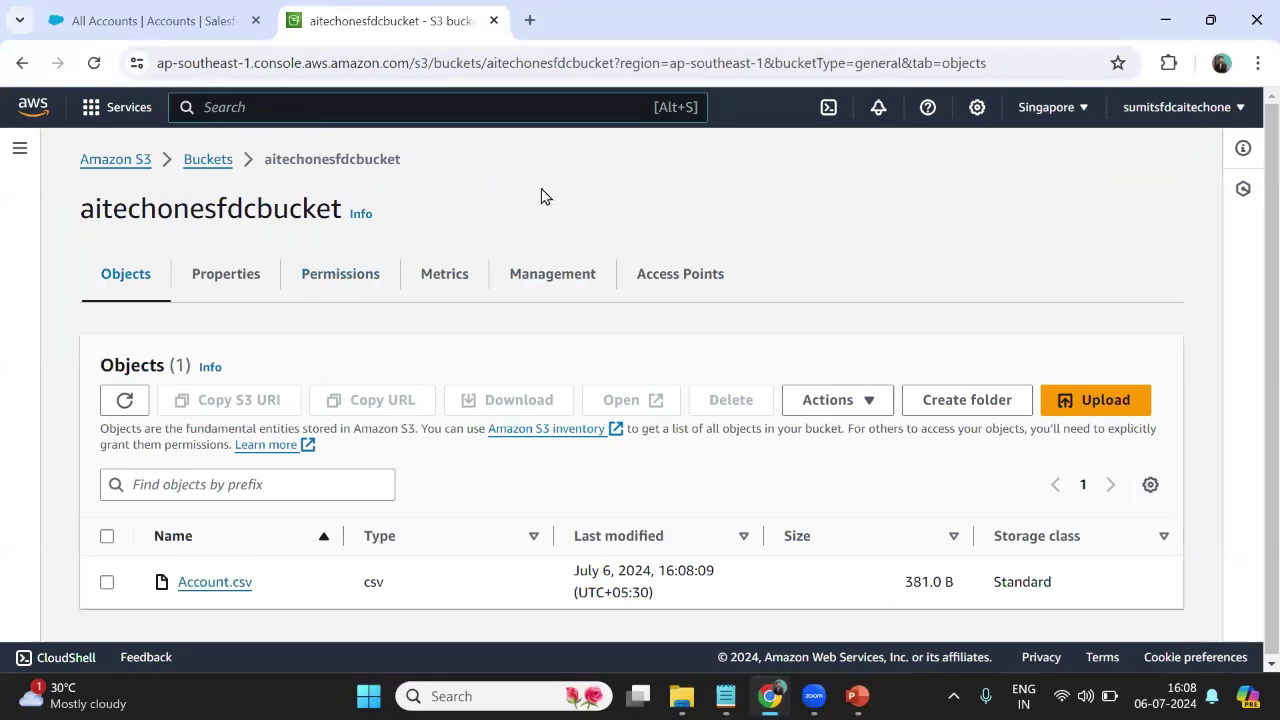
# Search the console for 'app flow' and open Amazon AppFlow.
pyautogui.hotkey('alt', 's')
pyautogui.write('app flow')
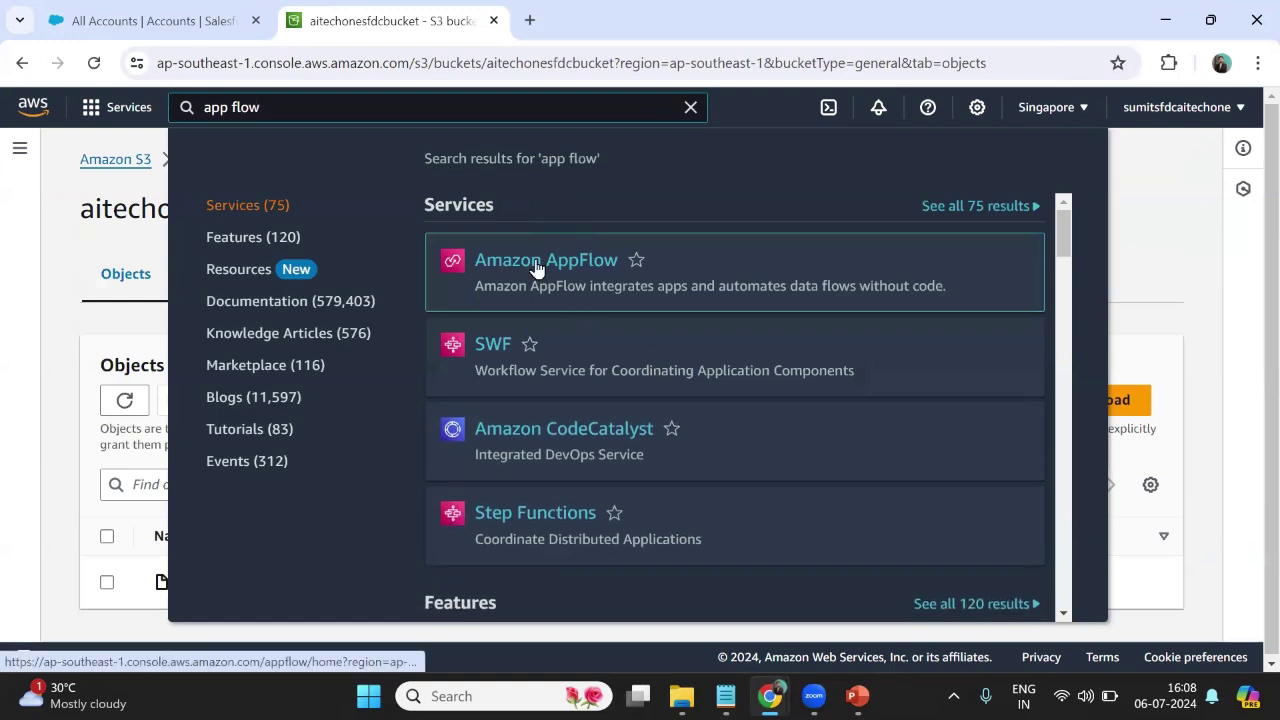
pyautogui.click(537, 268)
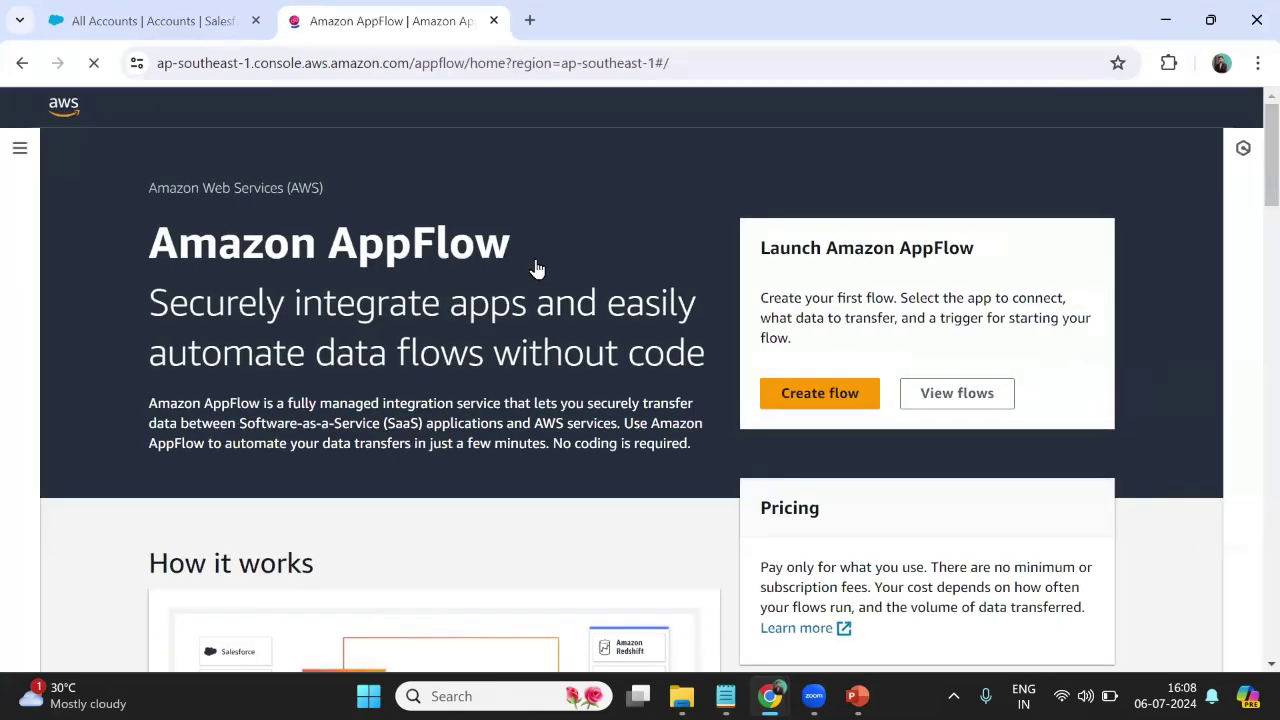
# Read through the AppFlow service description and begin creating a flow.
pyautogui.moveTo(263, 403); pyautogui.dragTo(690, 405)
pyautogui.moveTo(149, 423); pyautogui.dragTo(638, 425)
pyautogui.click(205, 440)
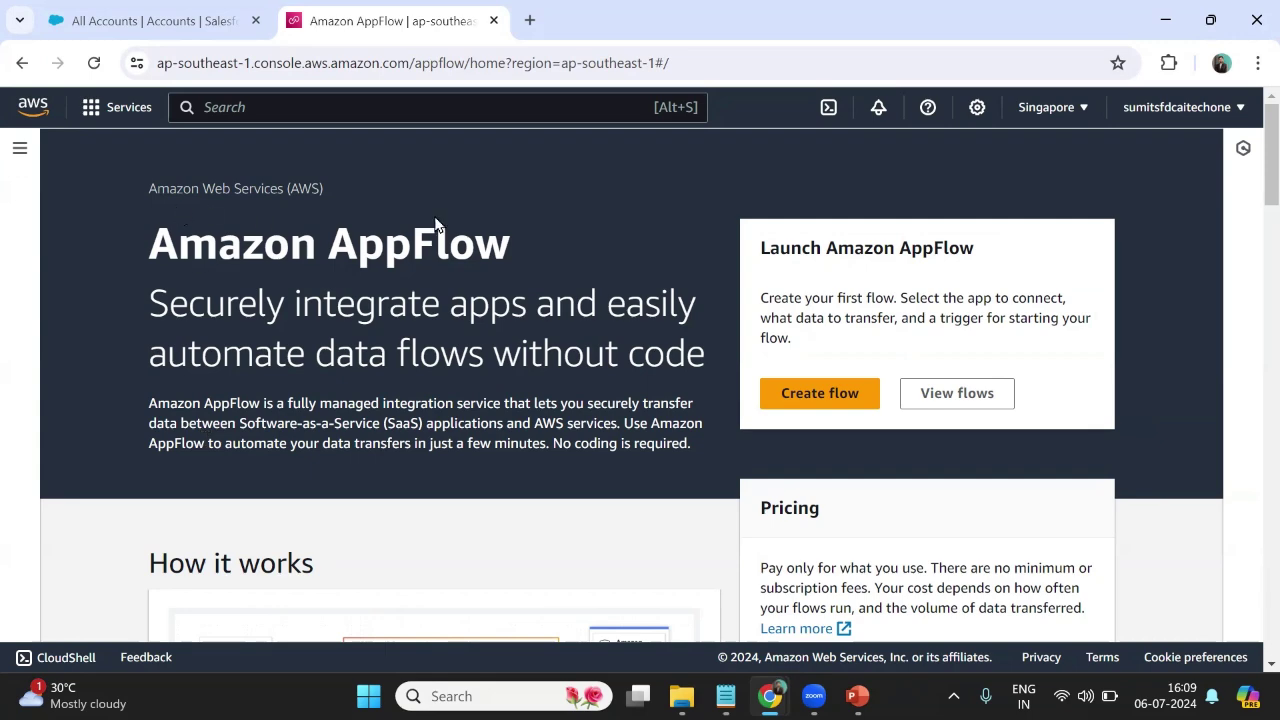
pyautogui.click(806, 403)
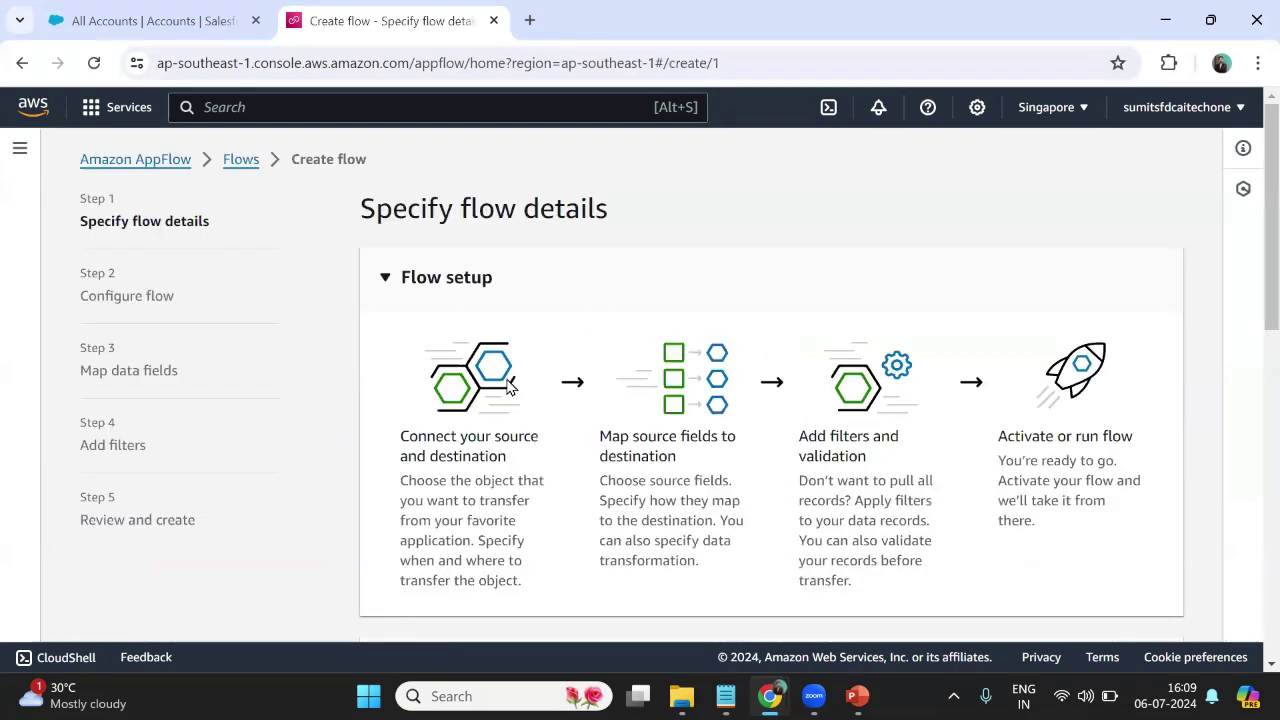
# Name the flow awstosfdcFlow and continue to the Configure flow step.
pyautogui.scroll(-5, 508, 390)
pyautogui.click(449, 257)
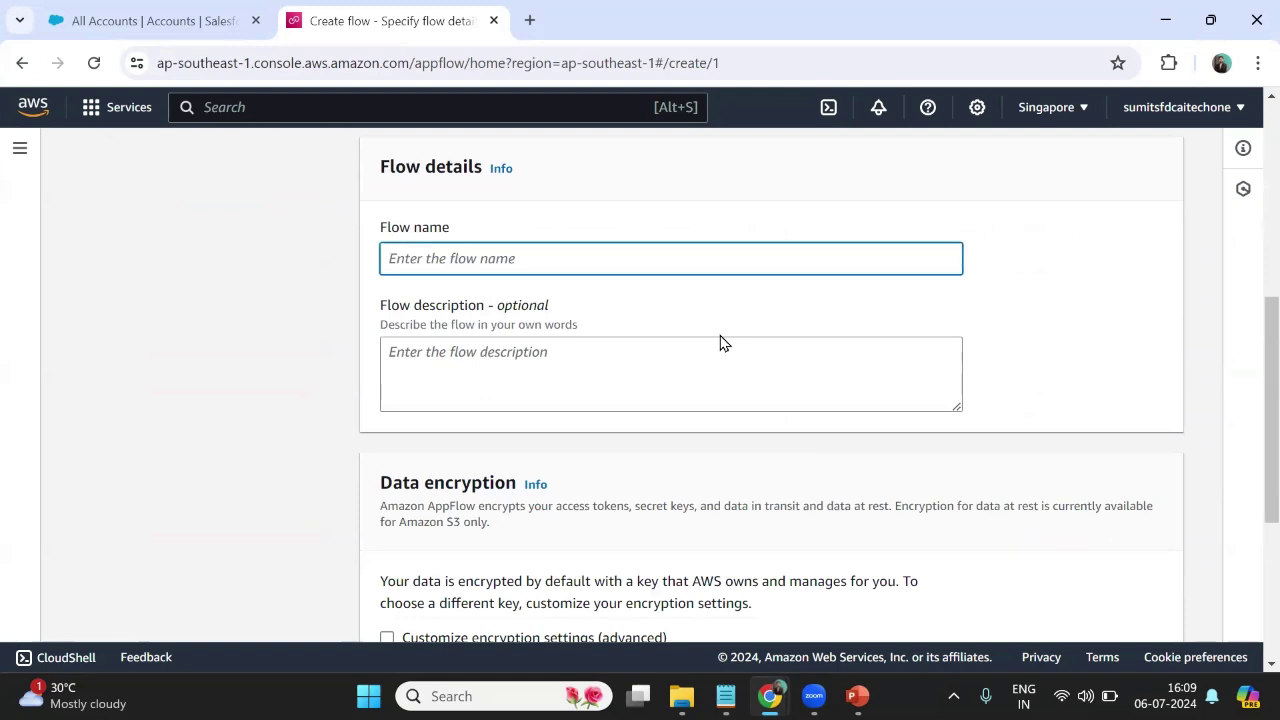
pyautogui.write('awstosfdcFlow')
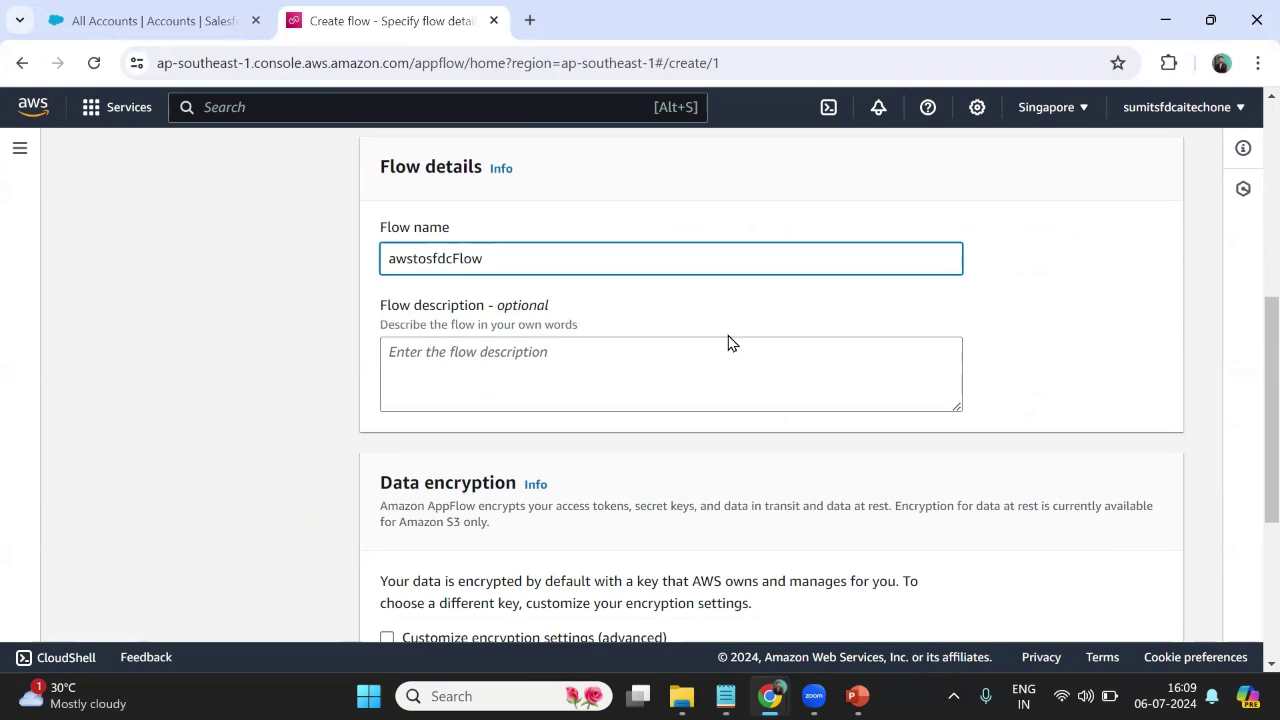
pyautogui.scroll(-1, 730, 345)
pyautogui.scroll(-3, 548, 420)
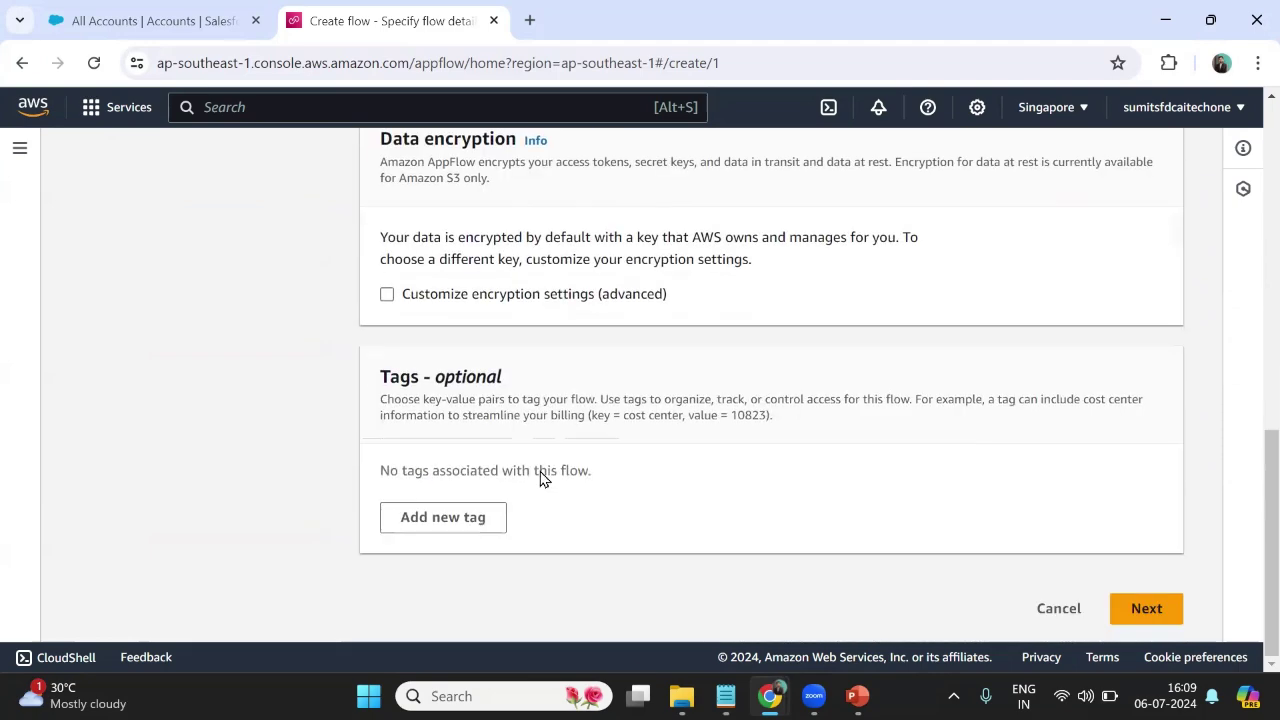
pyautogui.click(1146, 608)
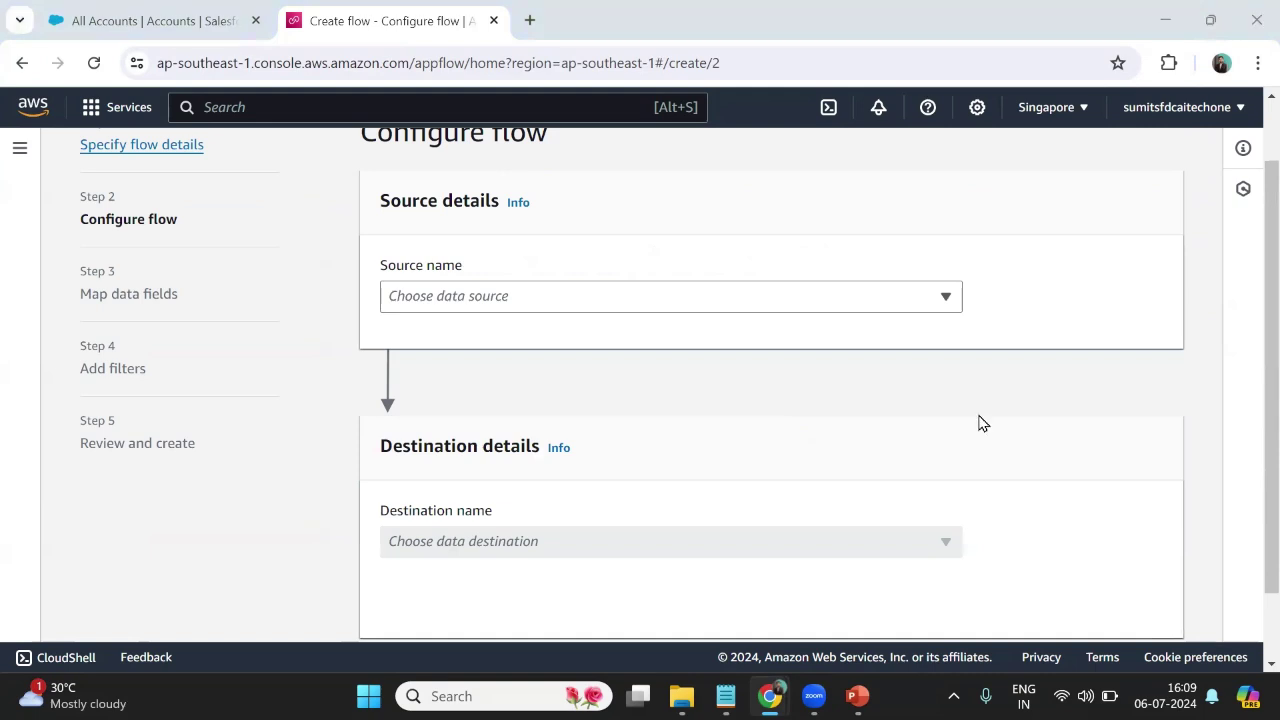
# Choose Amazon S3 as the flow's source.
pyautogui.scroll(1, 434, 329)
pyautogui.scroll(-1, 440, 324)
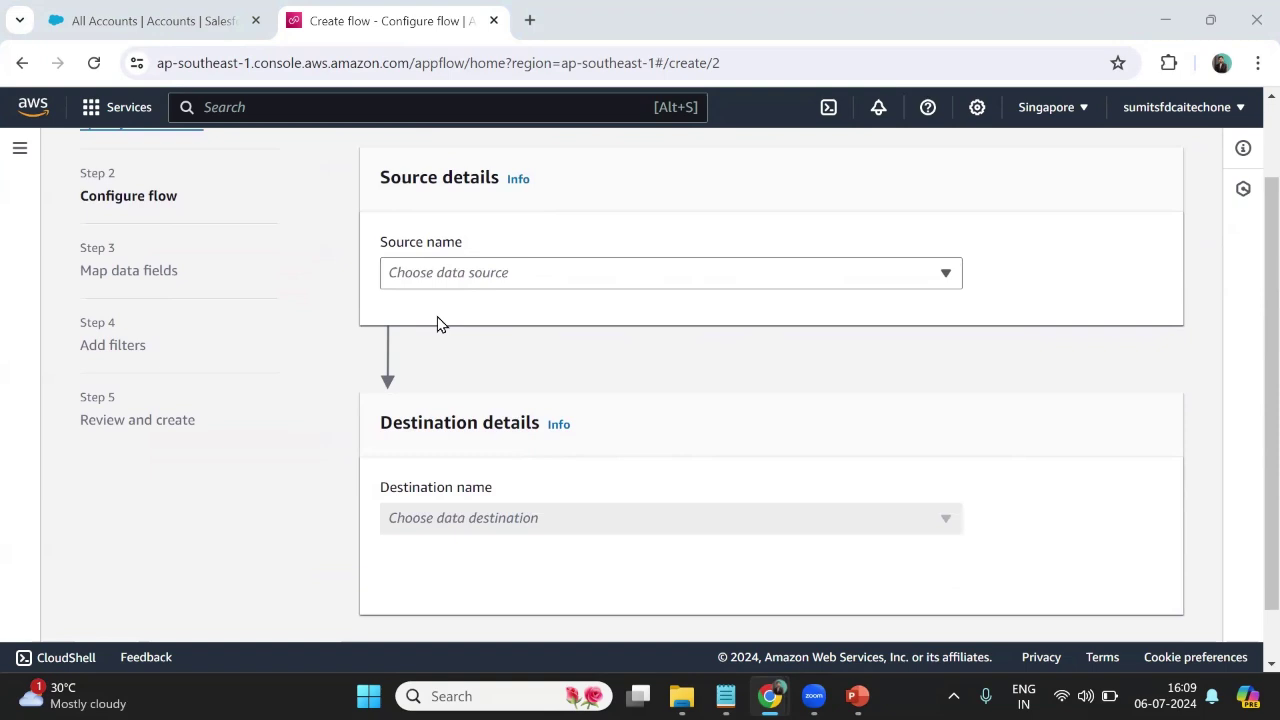
pyautogui.moveTo(380, 245); pyautogui.dragTo(456, 245)
pyautogui.moveTo(388, 422); pyautogui.dragTo(467, 423)
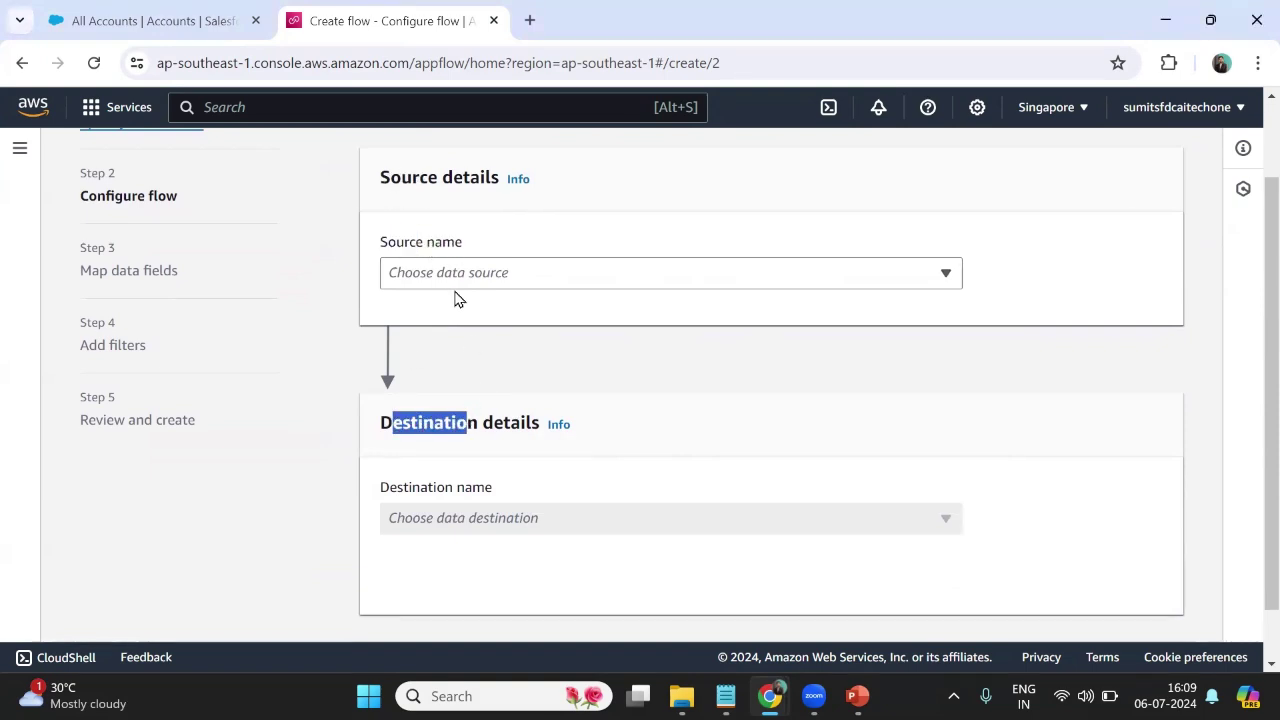
pyautogui.click(450, 279)
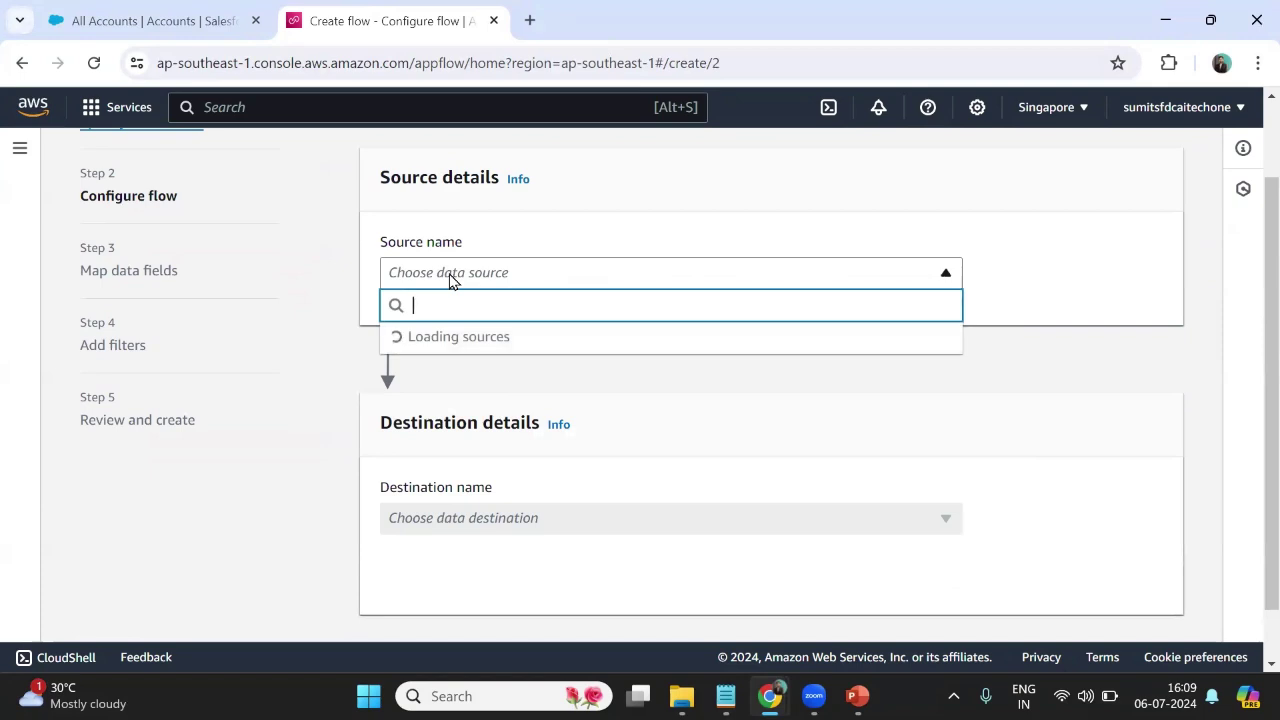
pyautogui.write('s3')
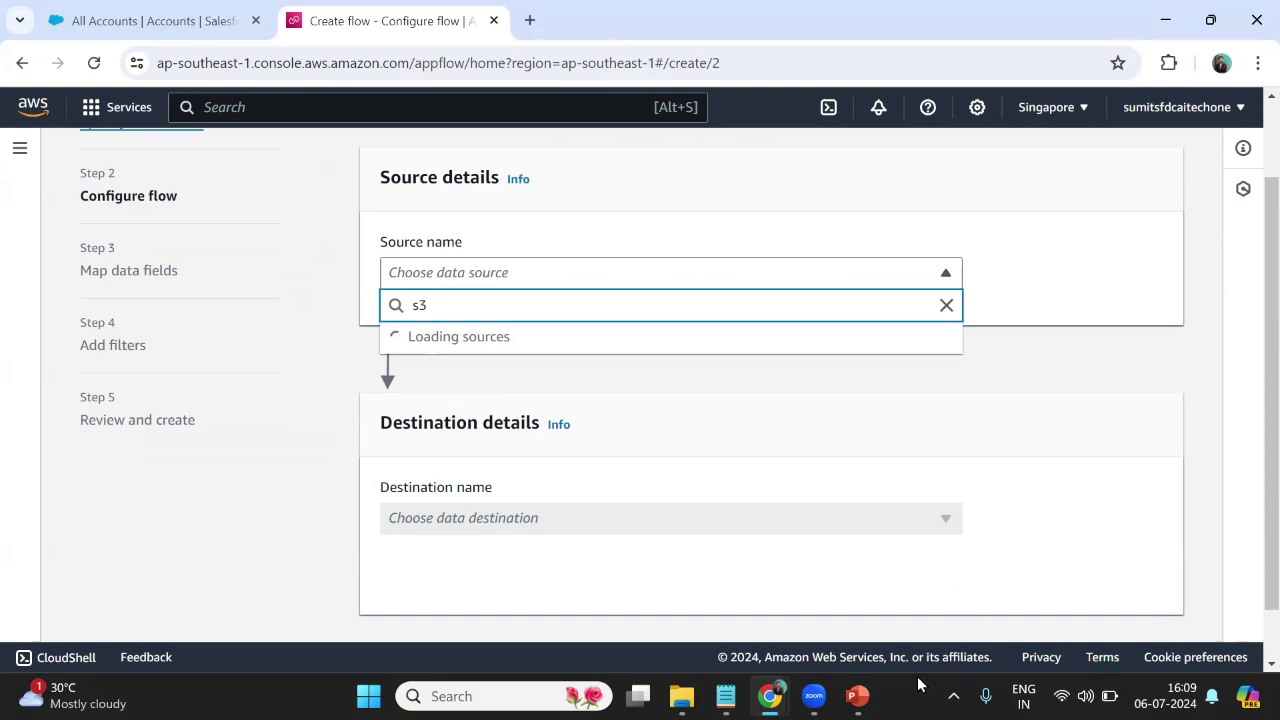
pyautogui.click(1072, 435)
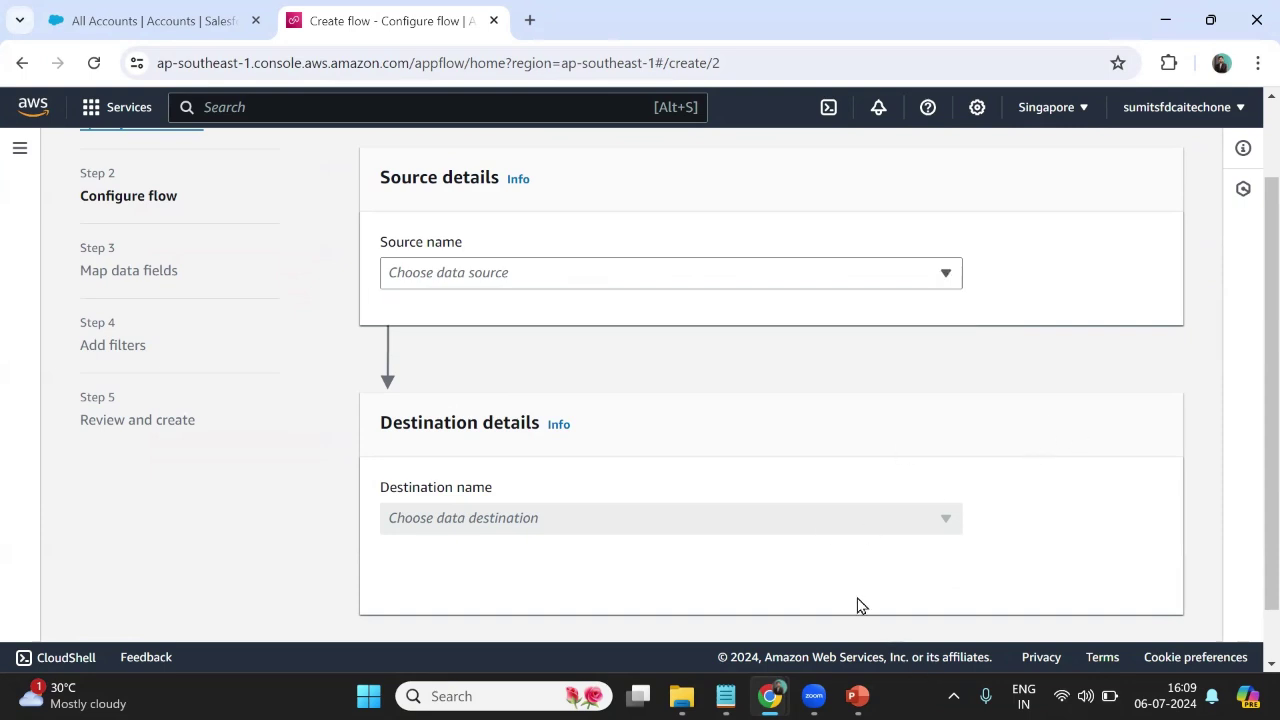
pyautogui.click(548, 286)
pyautogui.write('s3')
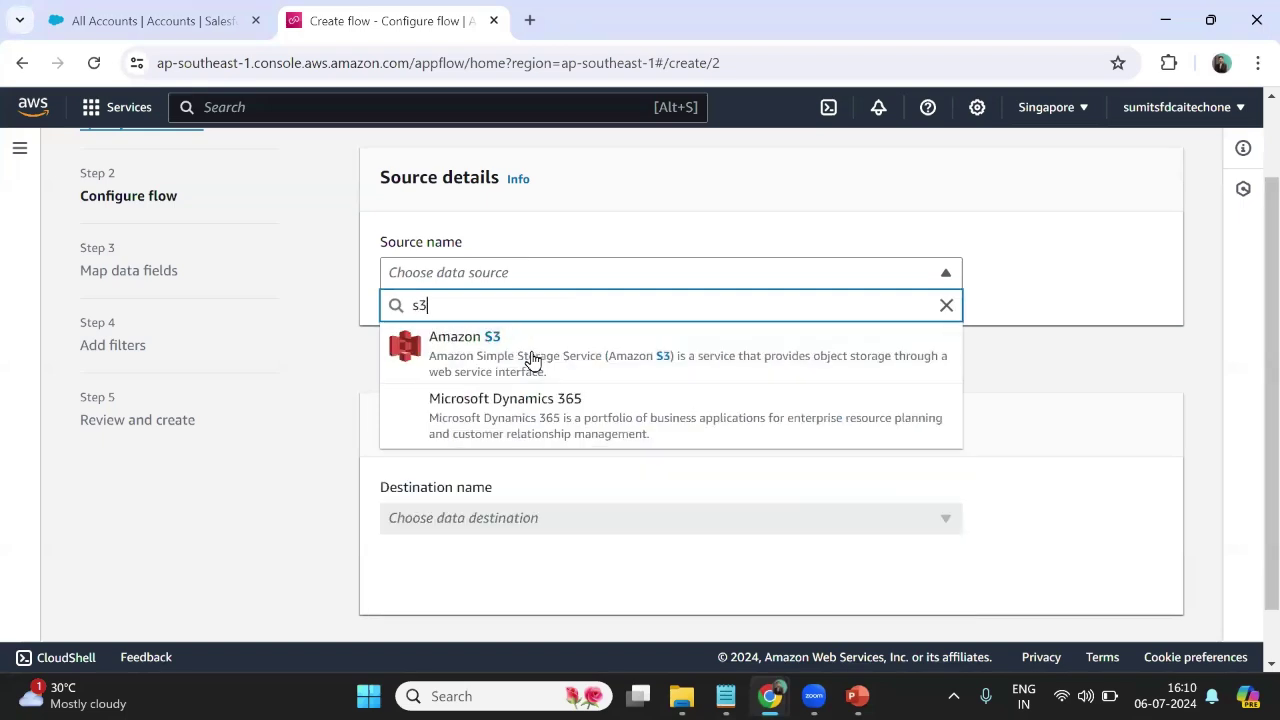
pyautogui.click(476, 340)
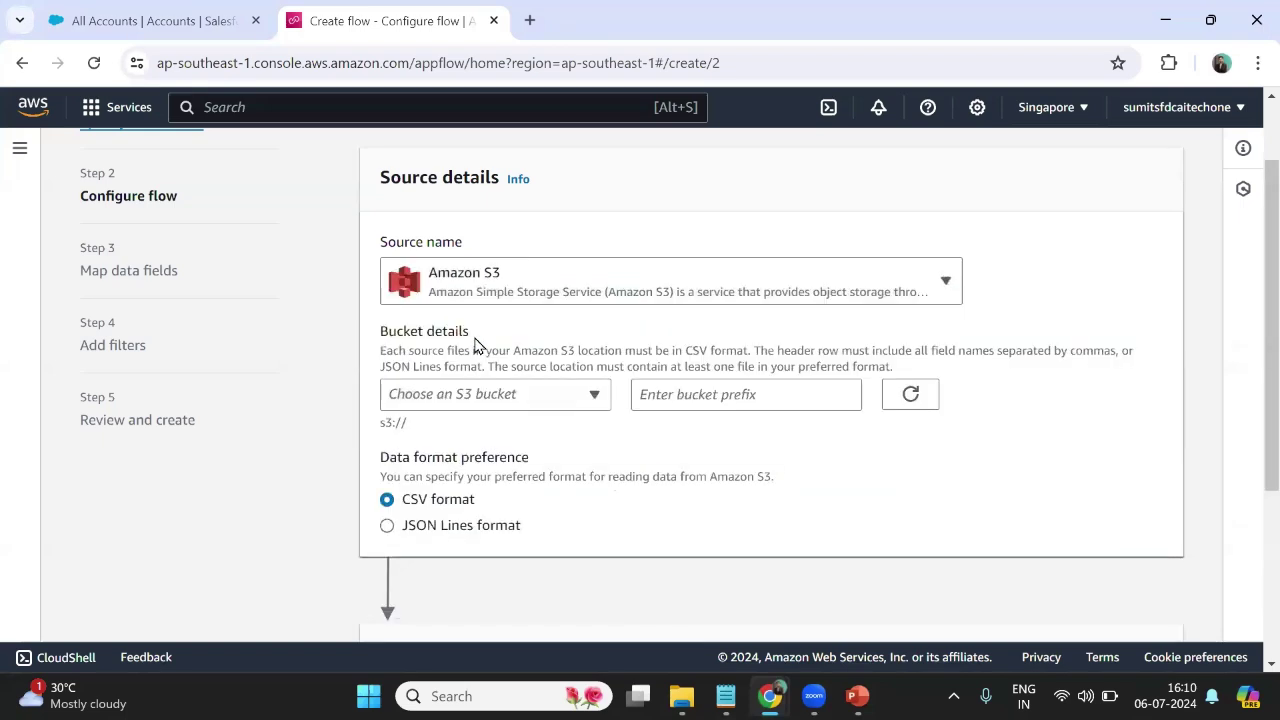
# Select bucket aitechonesfdcbucket and enter Account.csv as the source prefix.
pyautogui.click(512, 400)
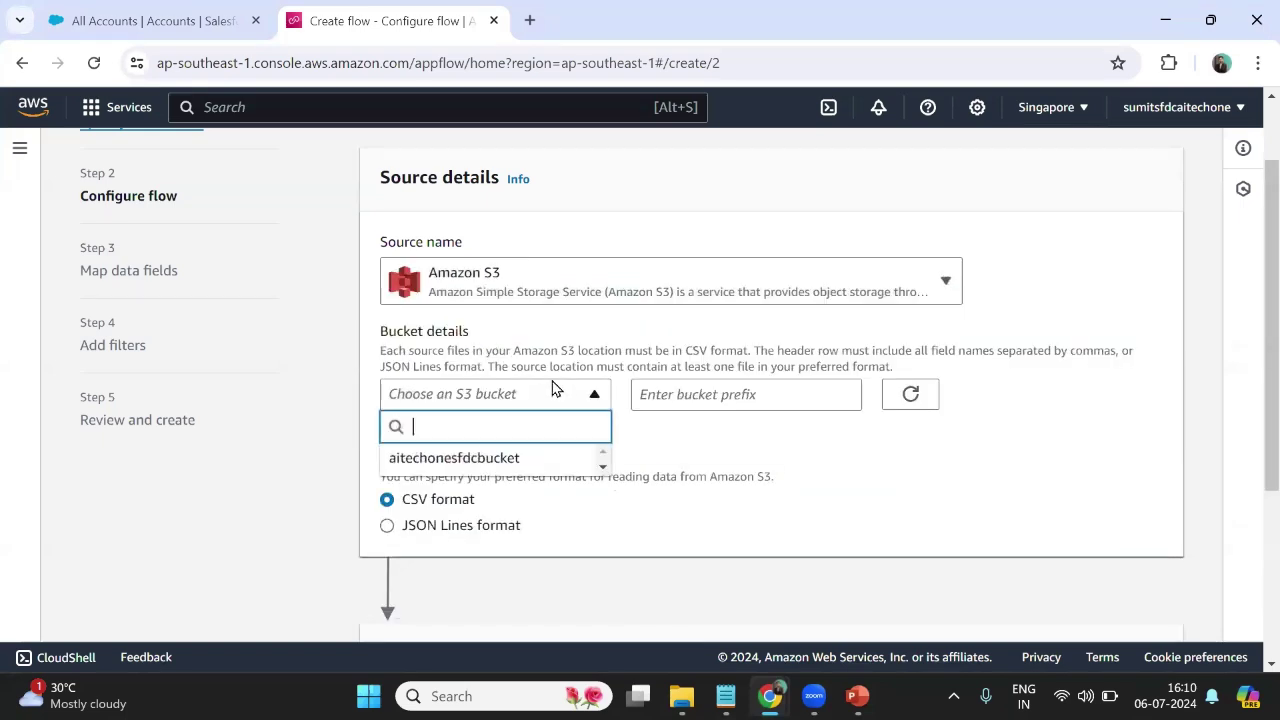
pyautogui.click(484, 459)
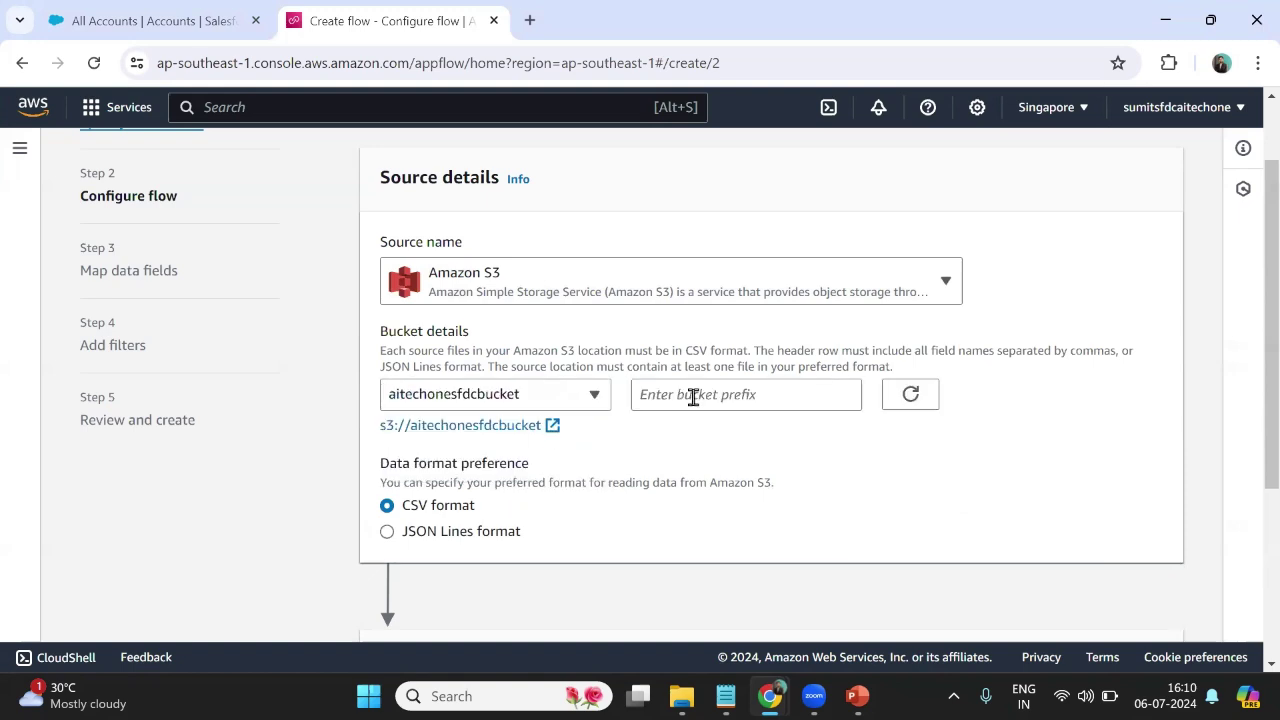
pyautogui.click(693, 396)
pyautogui.write('Account')
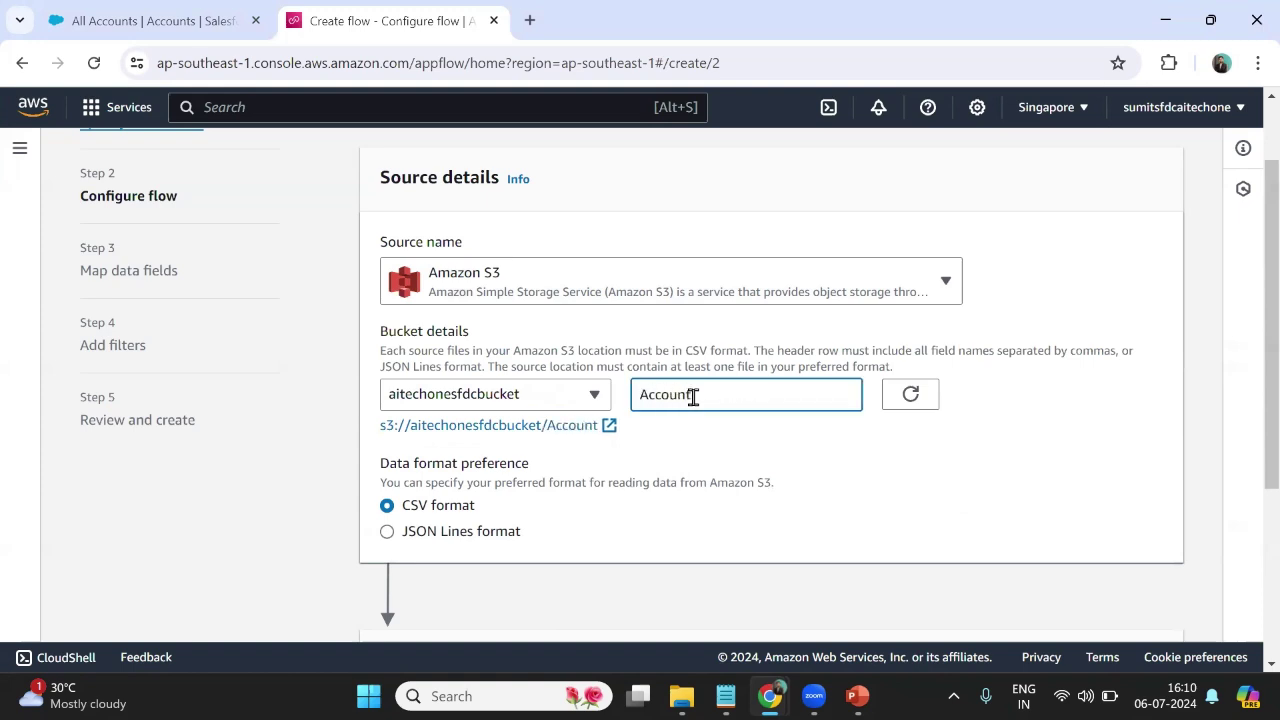
pyautogui.write(',csv')
pyautogui.press('BackSpace')
pyautogui.press('BackSpace')
pyautogui.press('BackSpace')
pyautogui.press('BackSpace')
pyautogui.write('.csv')
pyautogui.scroll(-2, 923, 457)
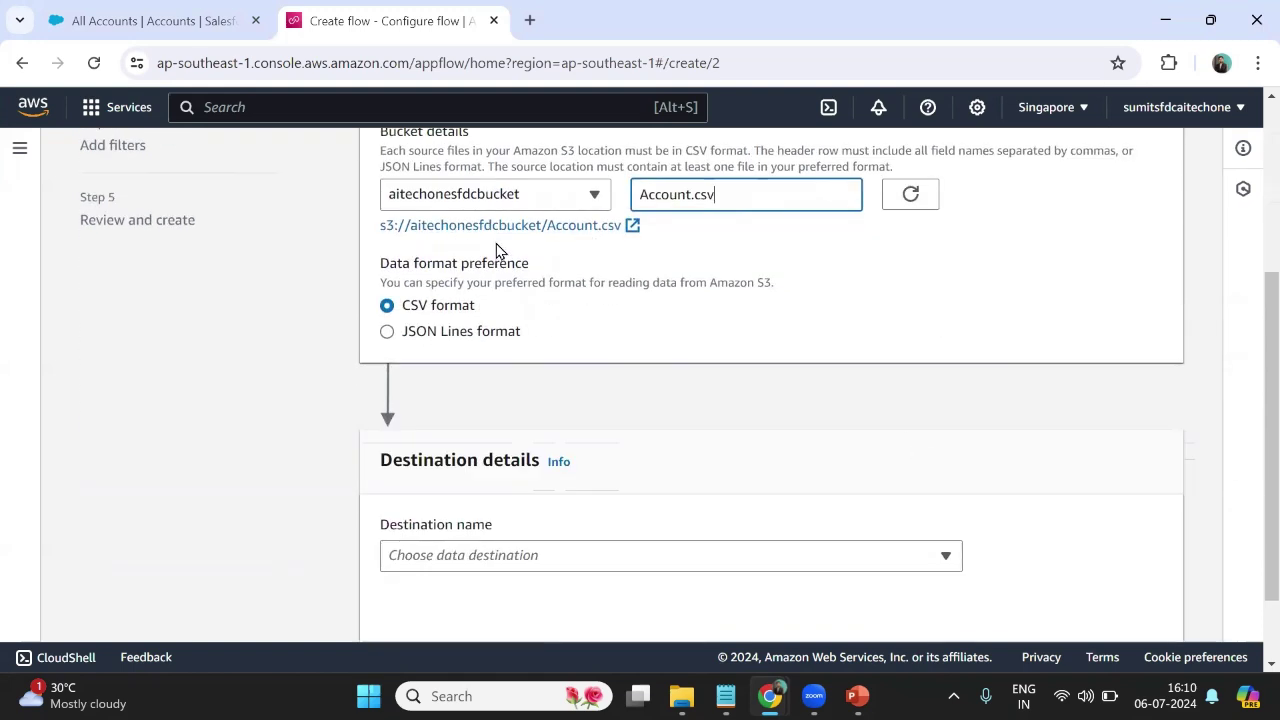
# Verify in a new S3 tab that Account.csv is in aitechonesfdcbucket, then return to the flow.
pyautogui.click(574, 228)
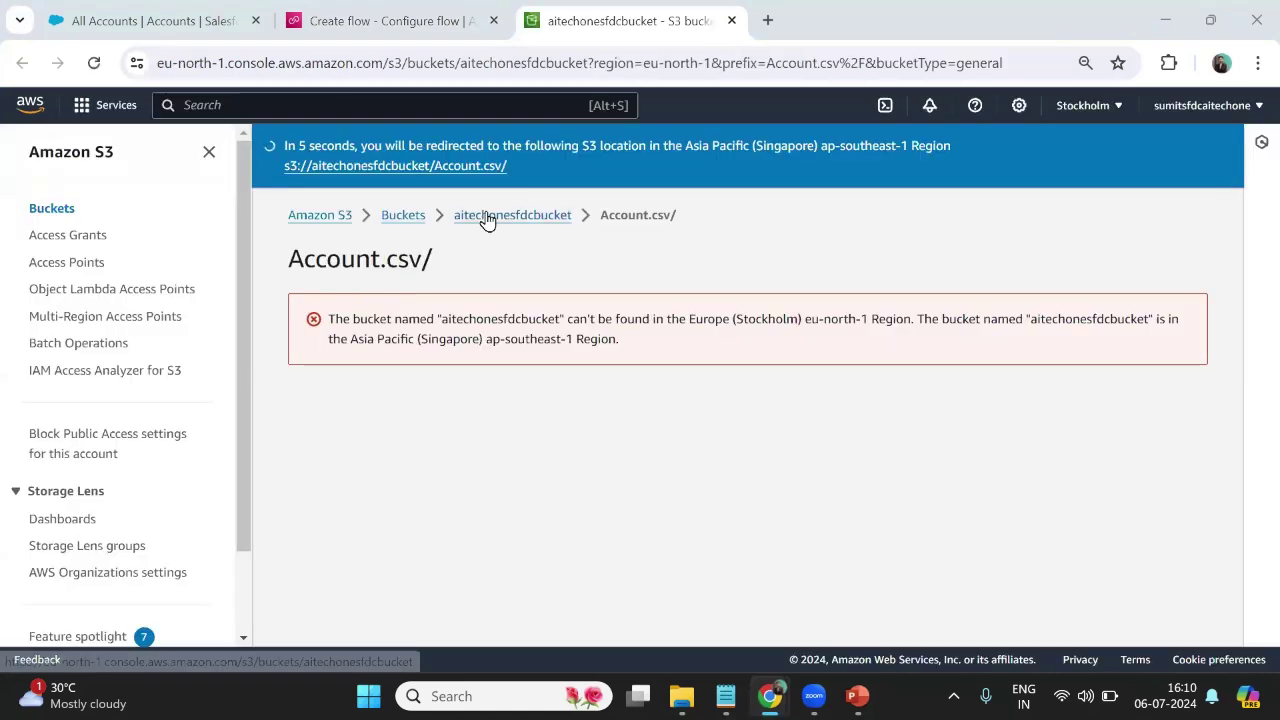
pyautogui.click(494, 220)
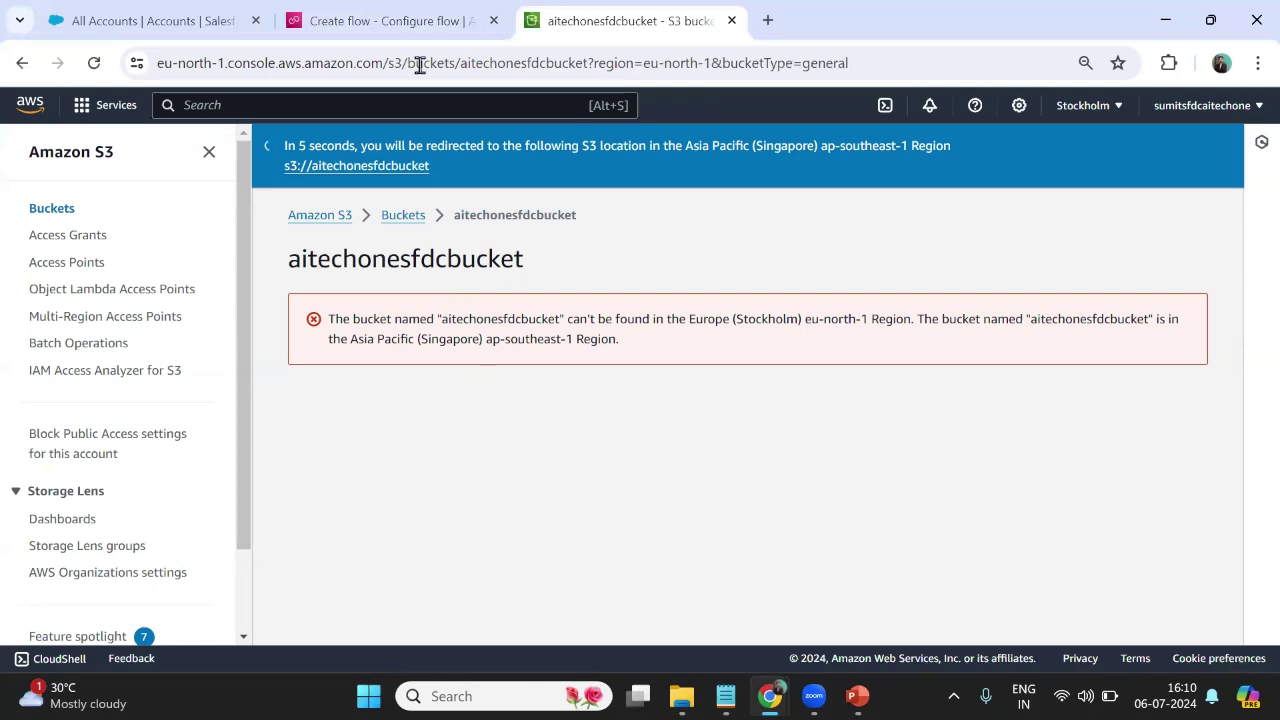
pyautogui.click(393, 20)
pyautogui.scroll(1, 530, 300)
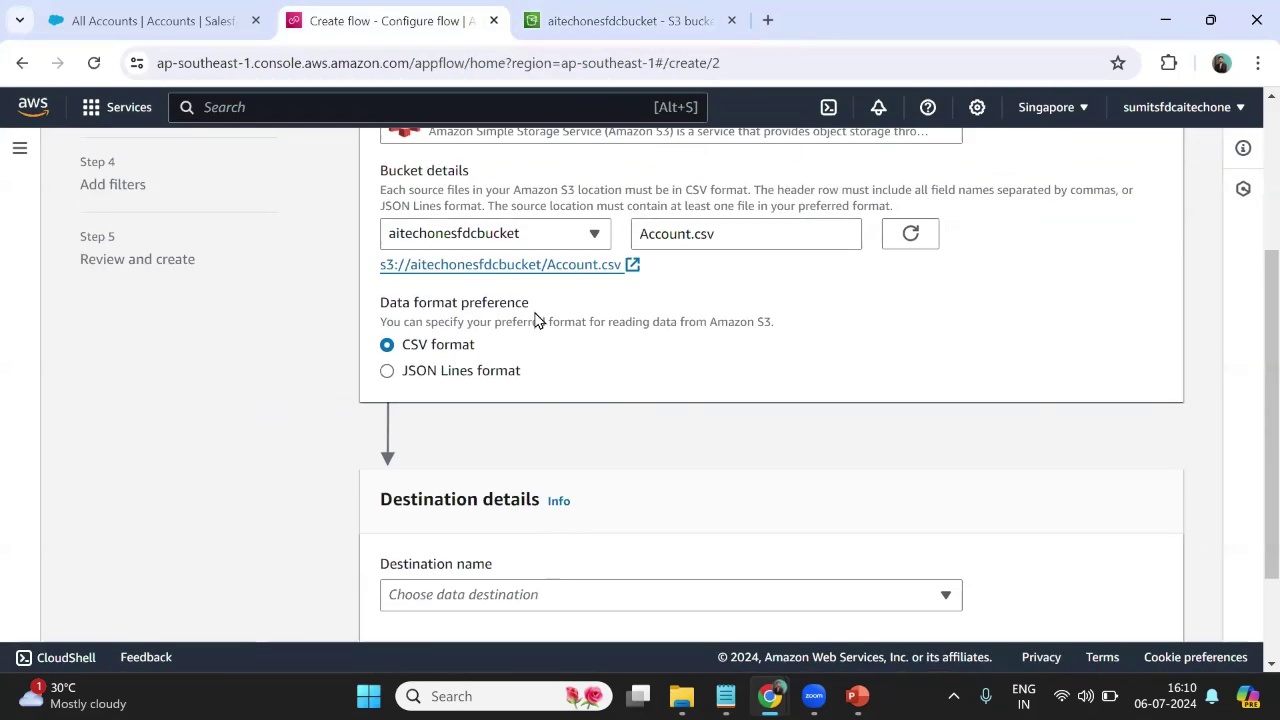
pyautogui.click(590, 331)
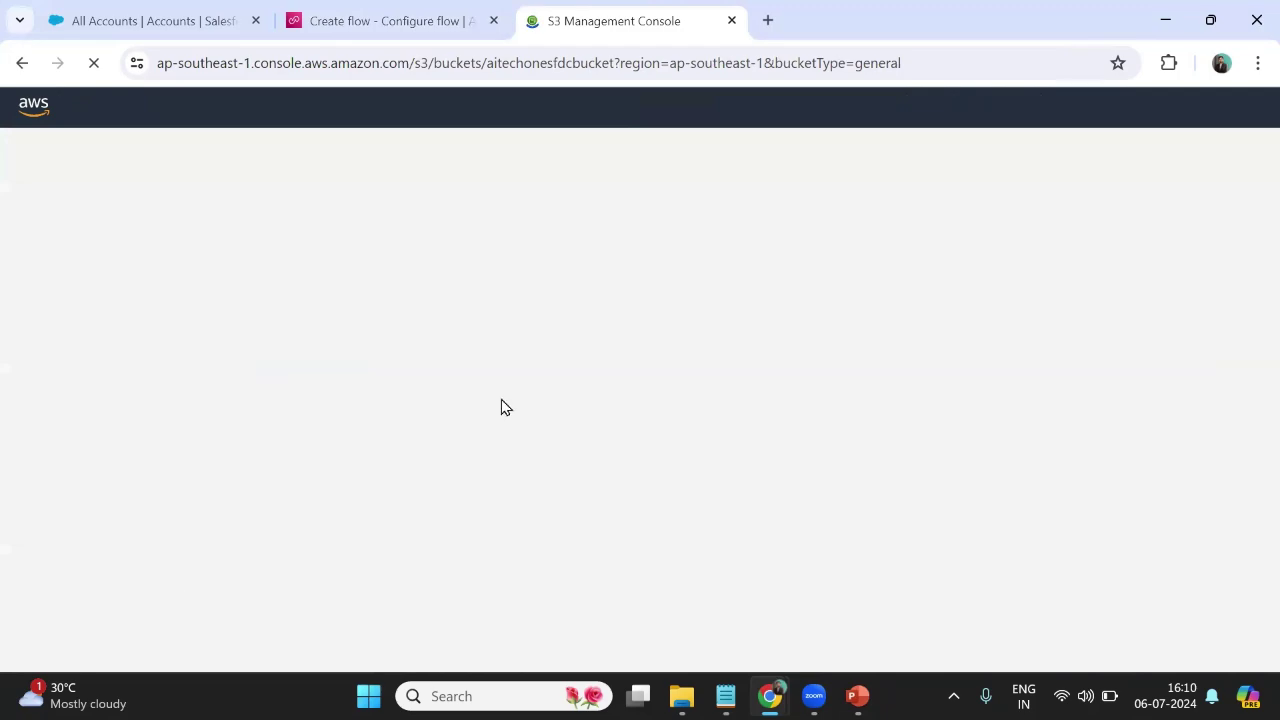
pyautogui.scroll(-1, 470, 540)
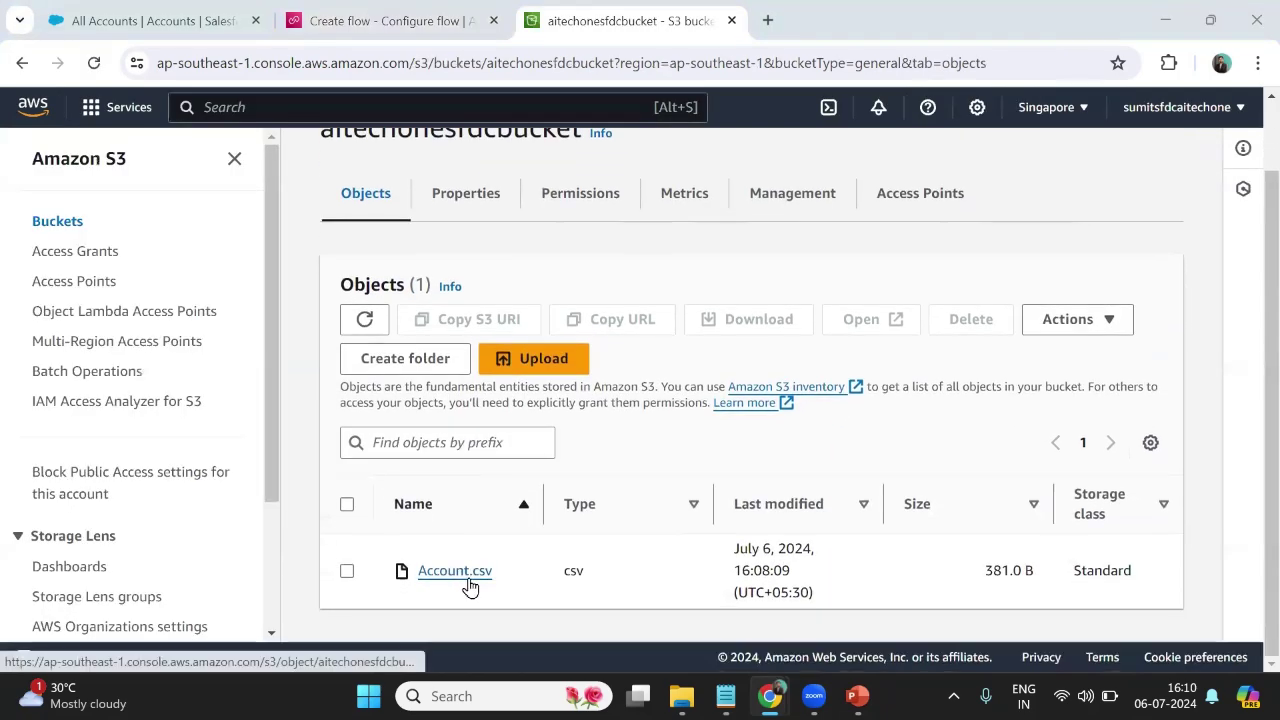
pyautogui.hotkey('ctrl', 'shift', 'Tab')
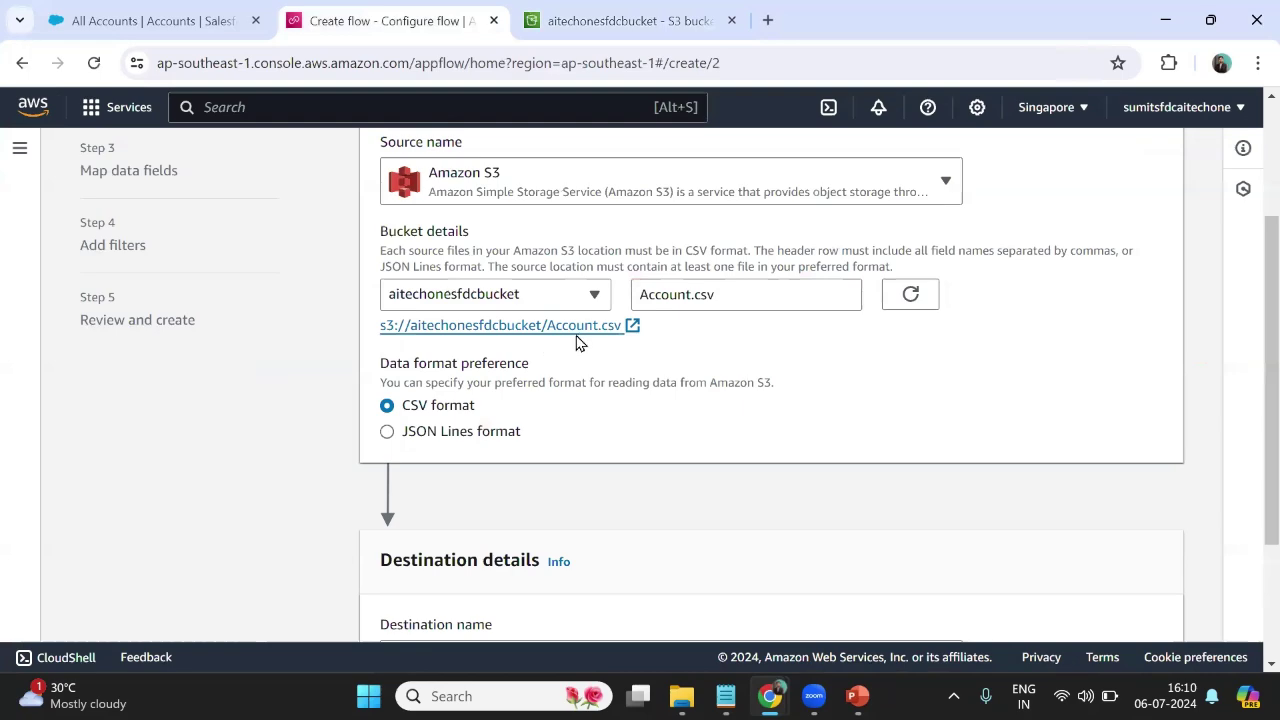
# Choose Salesforce as the flow destination using the sfdcaitechoneconnection connection.
pyautogui.scroll(-2, 525, 410)
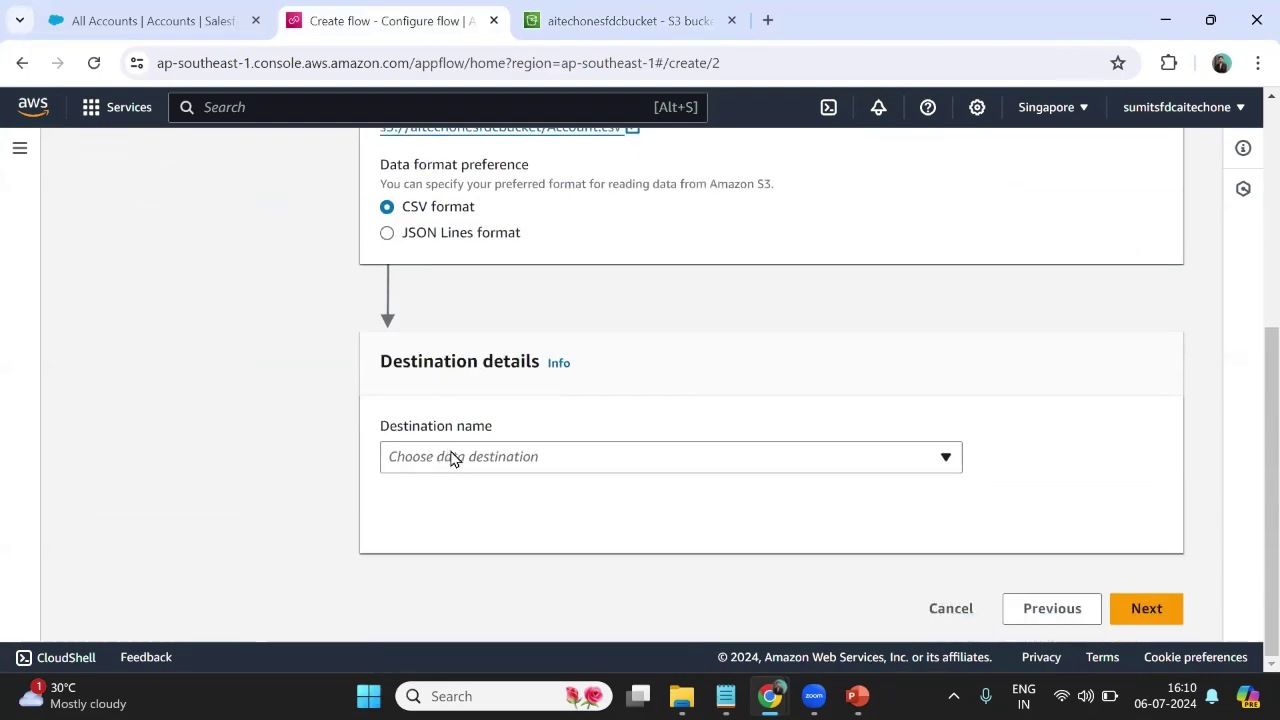
pyautogui.click(495, 463)
pyautogui.write('salesforce')
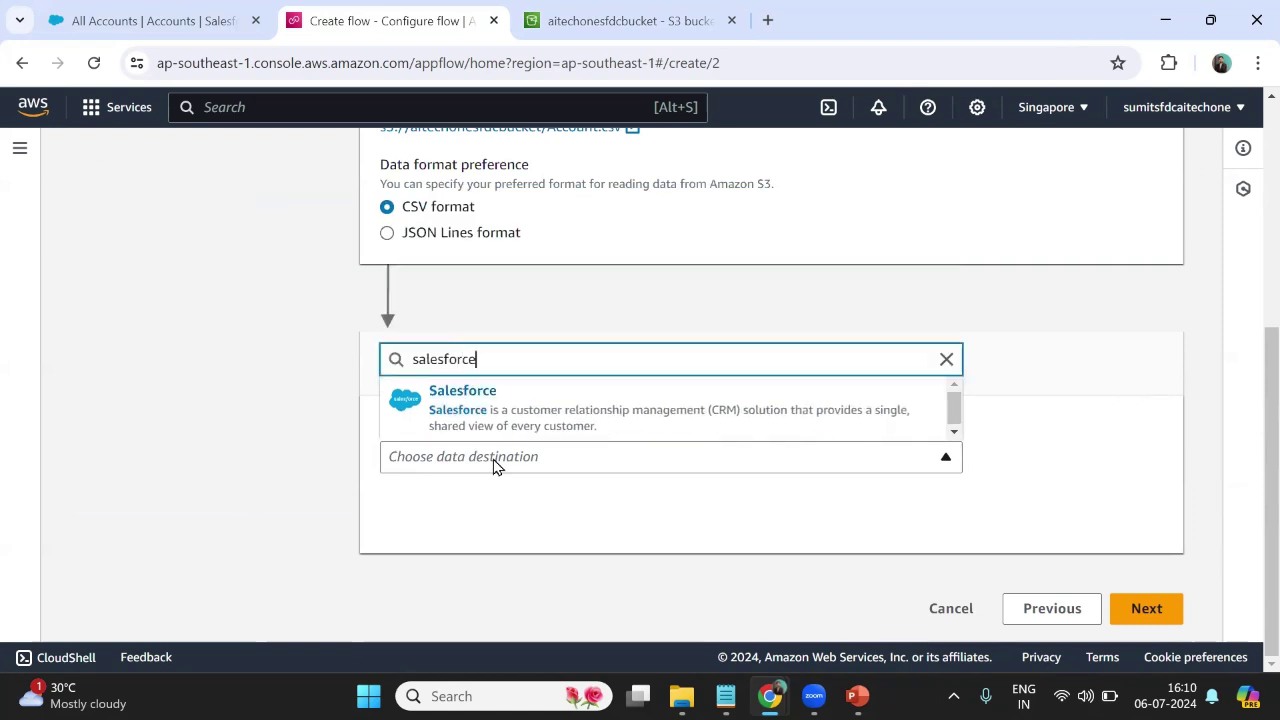
pyautogui.click(506, 415)
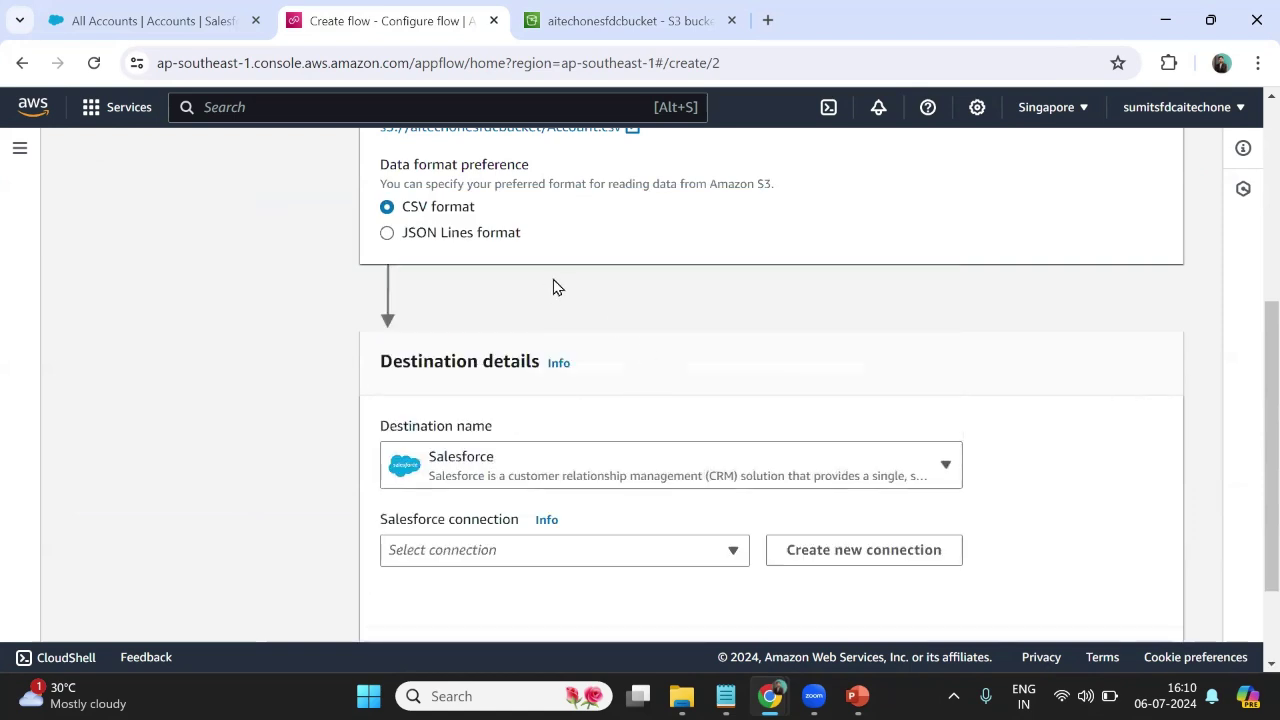
pyautogui.scroll(-1, 557, 288)
pyautogui.click(612, 428)
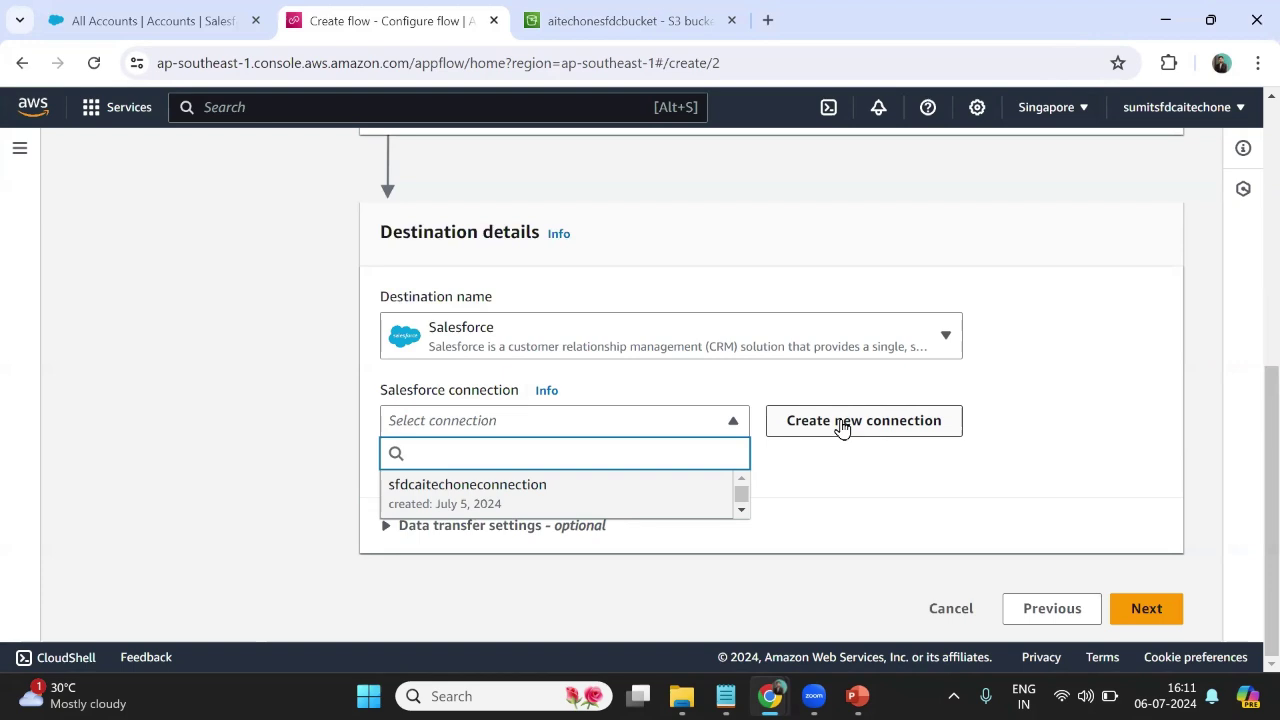
pyautogui.click(449, 497)
# Pick the Account object as the destination, keep Run on demand, and continue to field mapping.
pyautogui.scroll(-1, 515, 455)
pyautogui.click(472, 442)
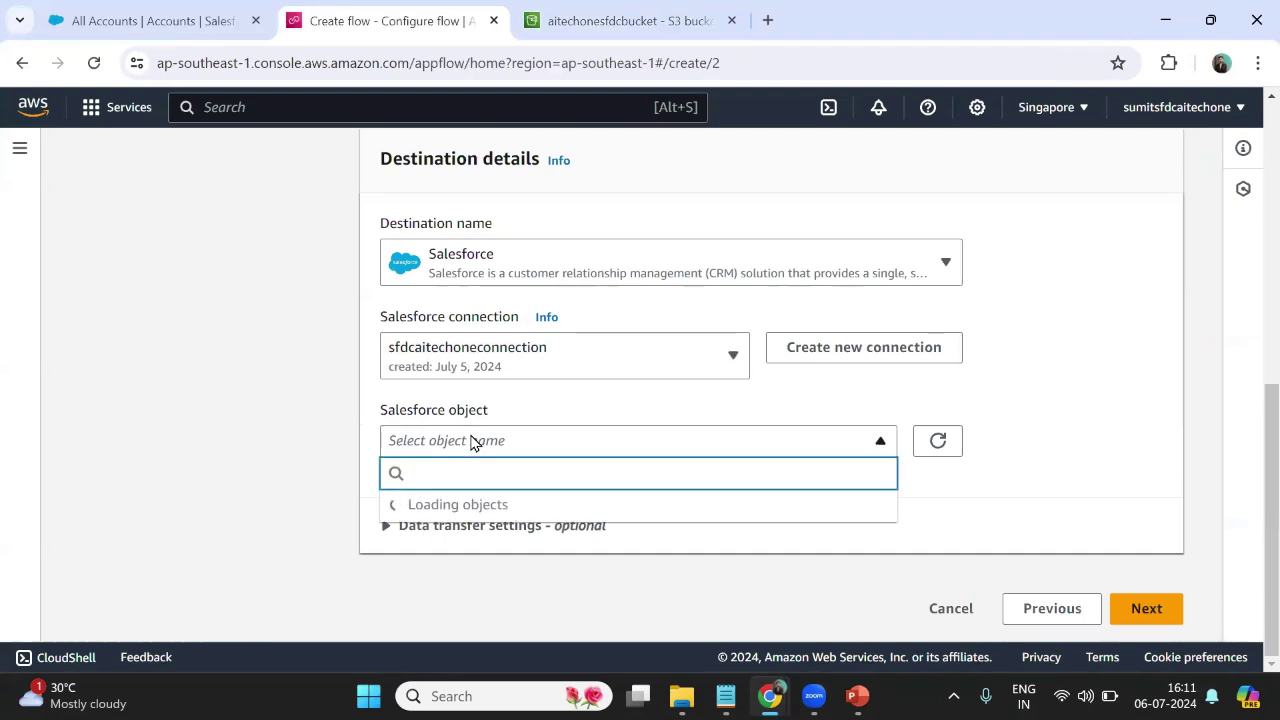
pyautogui.write('Account')
pyautogui.click(437, 553)
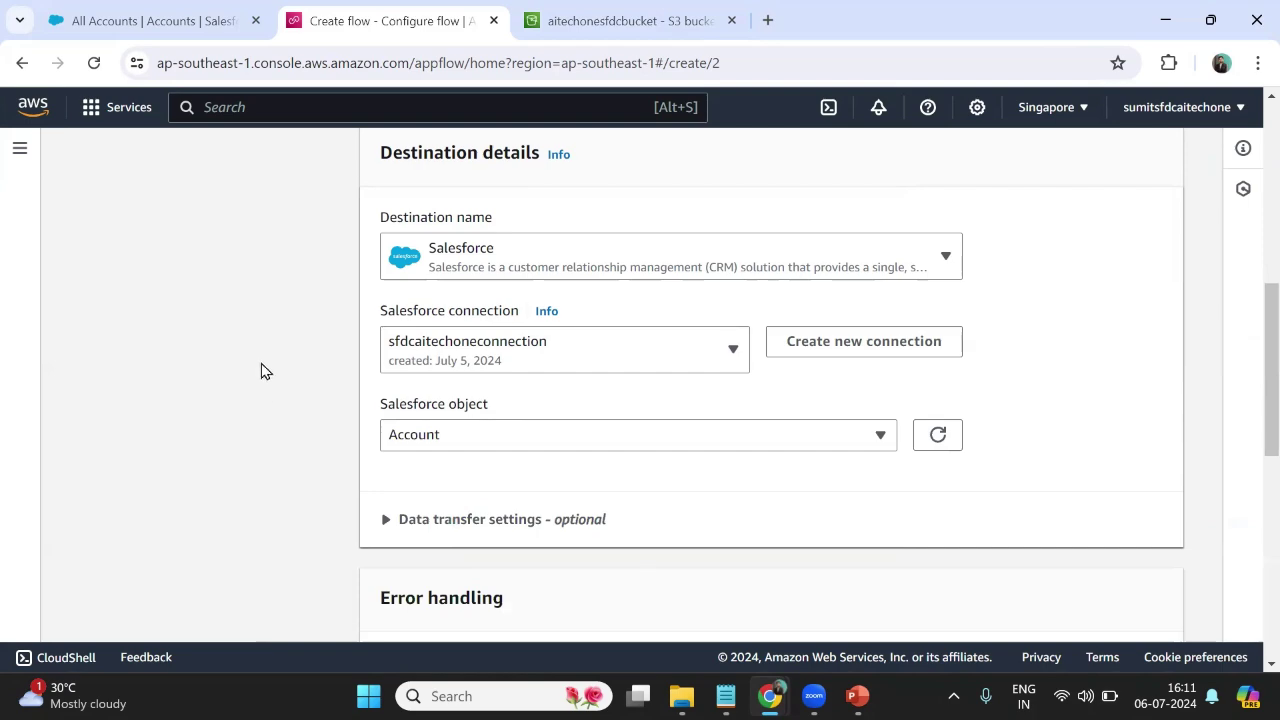
pyautogui.scroll(-2, 260, 371)
pyautogui.click(385, 328)
pyautogui.click(385, 330)
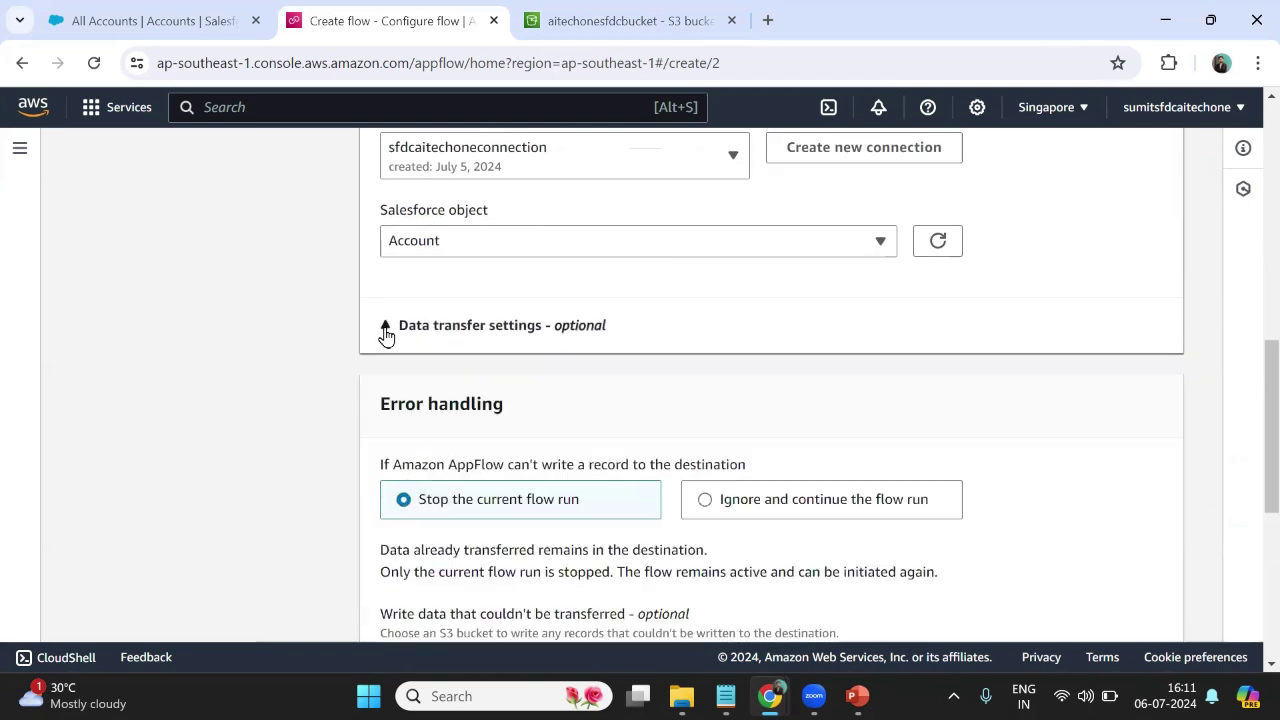
pyautogui.scroll(-3, 520, 360)
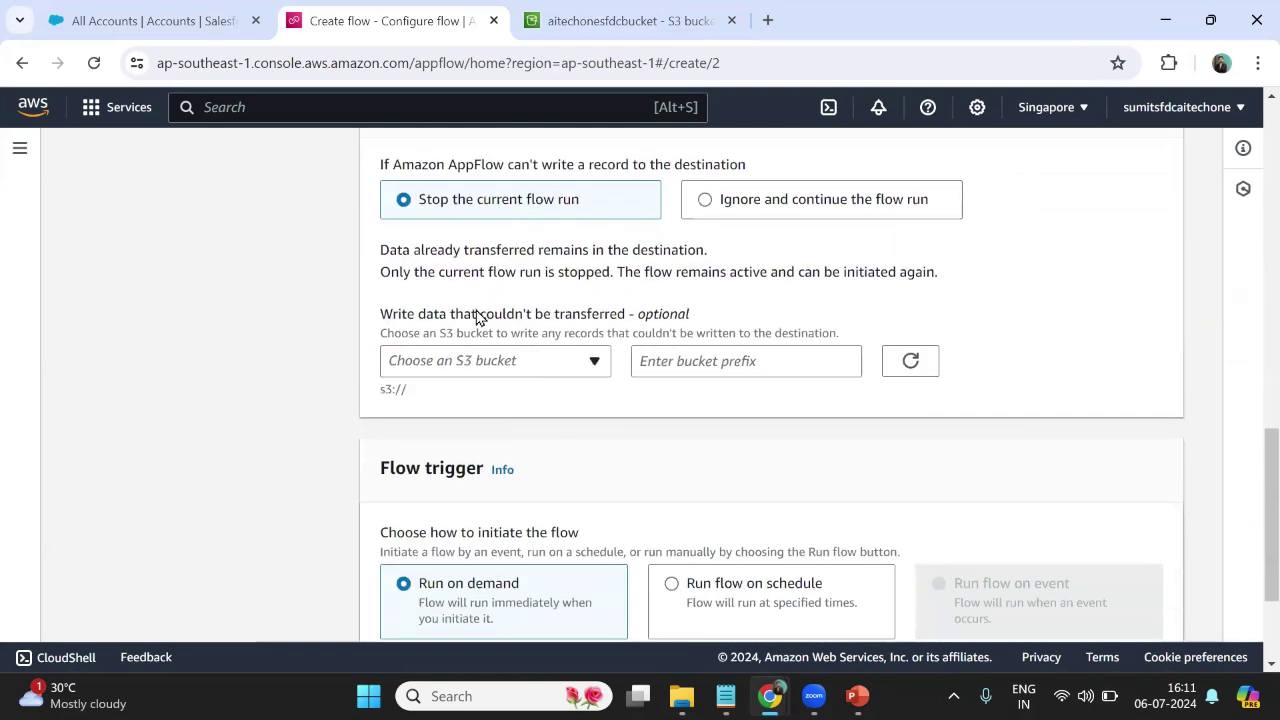
pyautogui.scroll(-2, 478, 318)
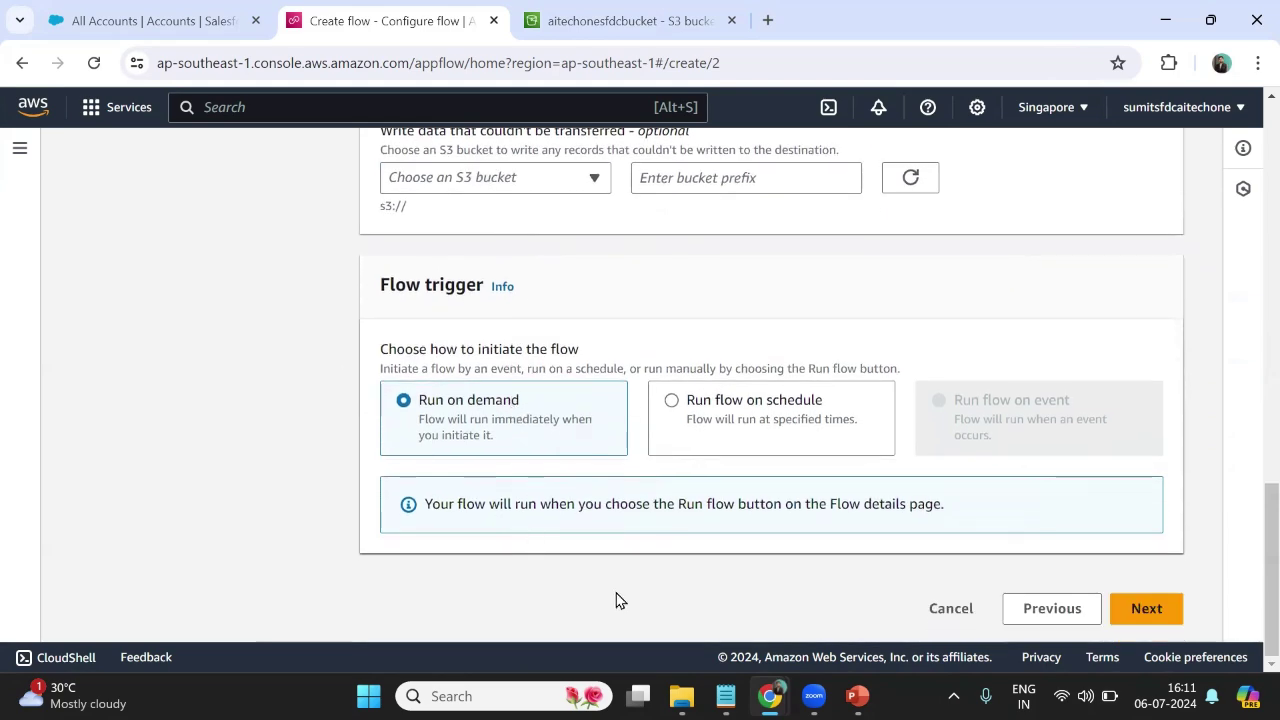
pyautogui.click(1146, 608)
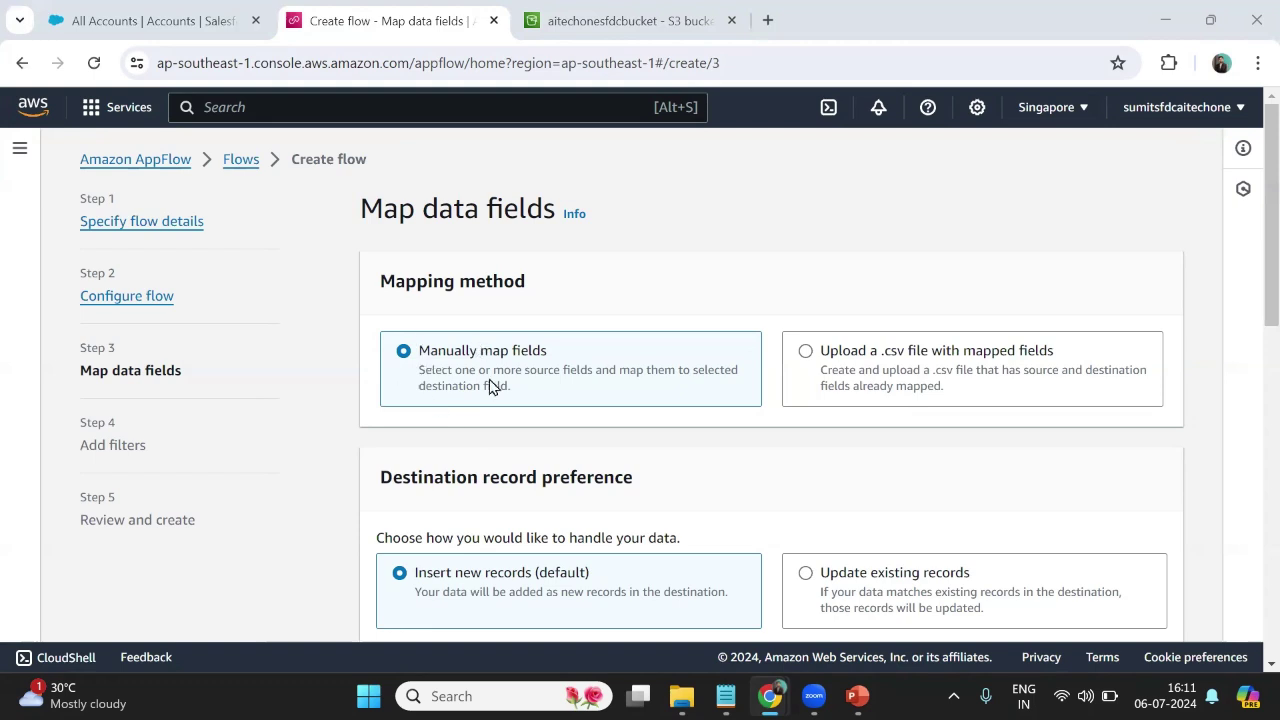
# Review the record handling options, which default to inserting new records.
pyautogui.scroll(-3, 558, 404)
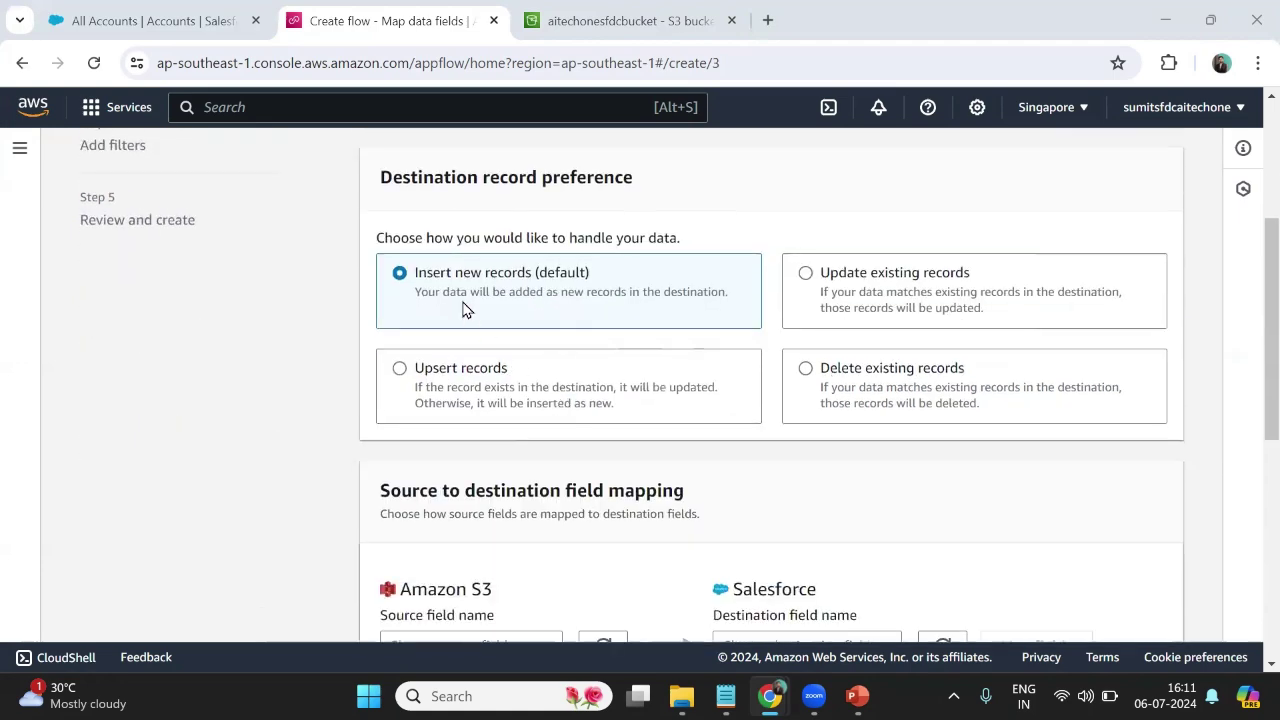
pyautogui.moveTo(384, 239); pyautogui.dragTo(657, 246)
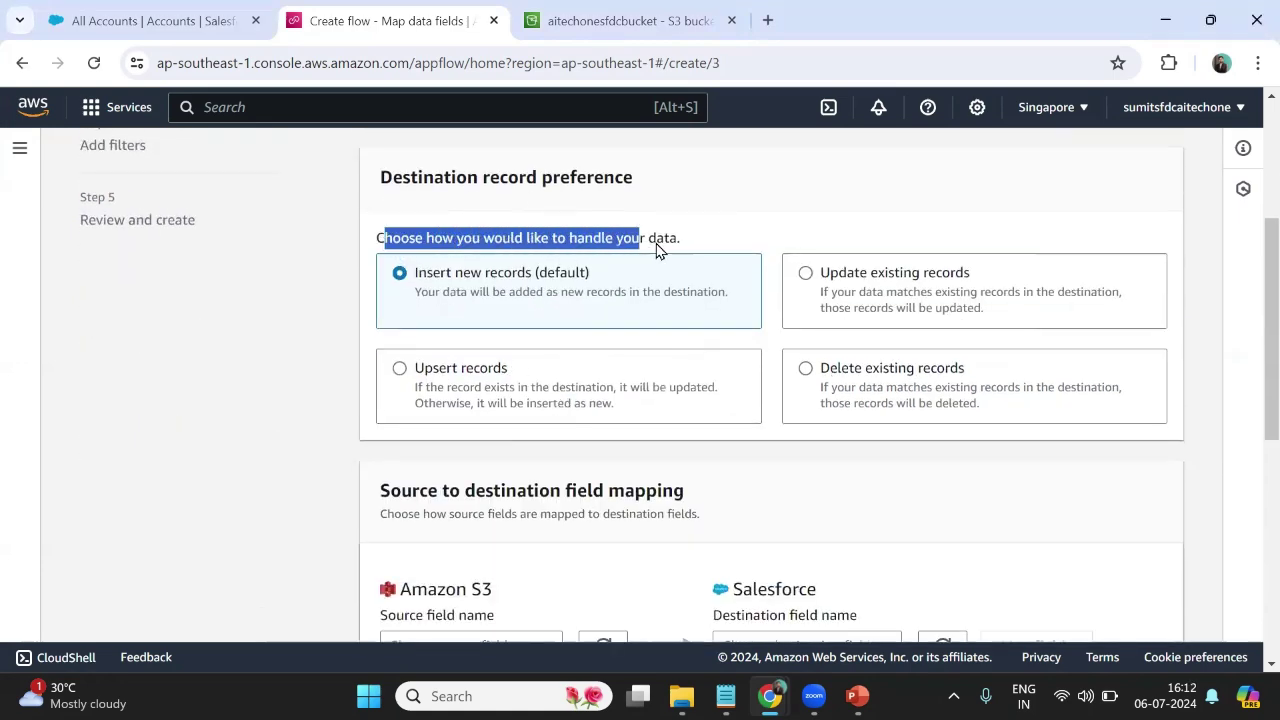
pyautogui.moveTo(422, 296); pyautogui.dragTo(716, 300)
pyautogui.scroll(-2, 533, 440)
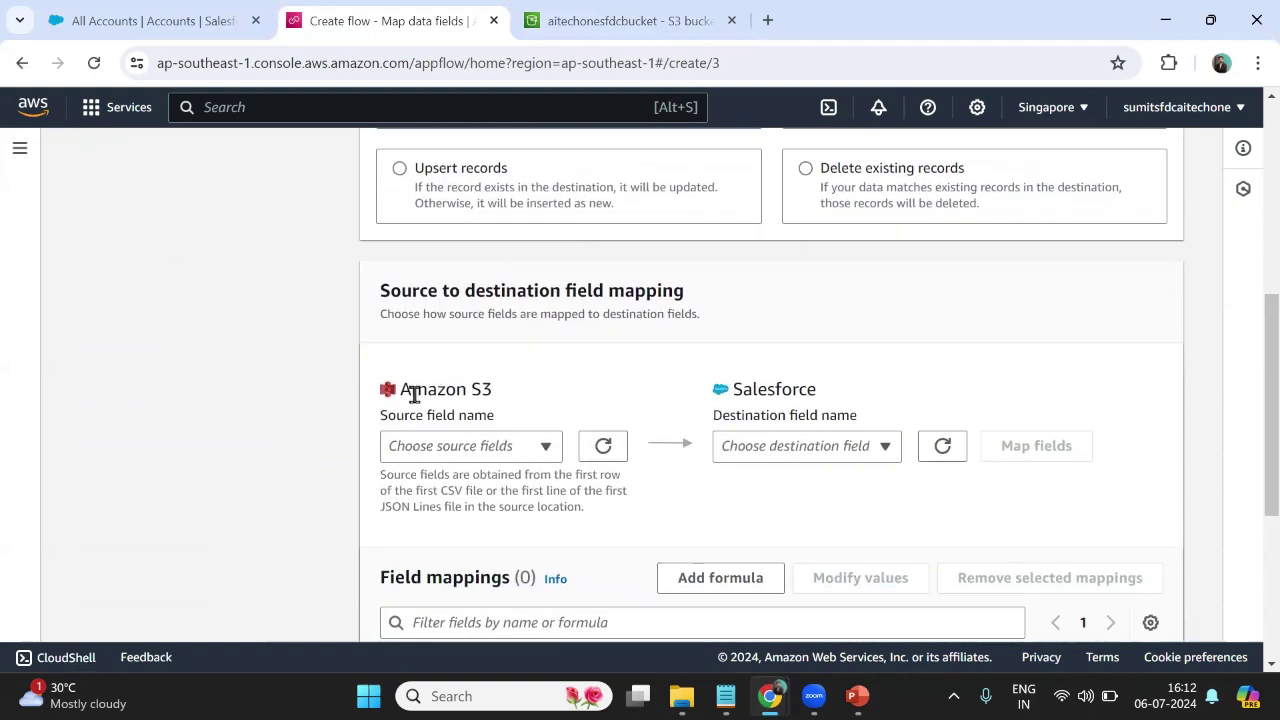
# Select Account Name, Phone, Type, Industry and Annual Revenue as CSV source fields, leaving Sno out.
pyautogui.click(487, 447)
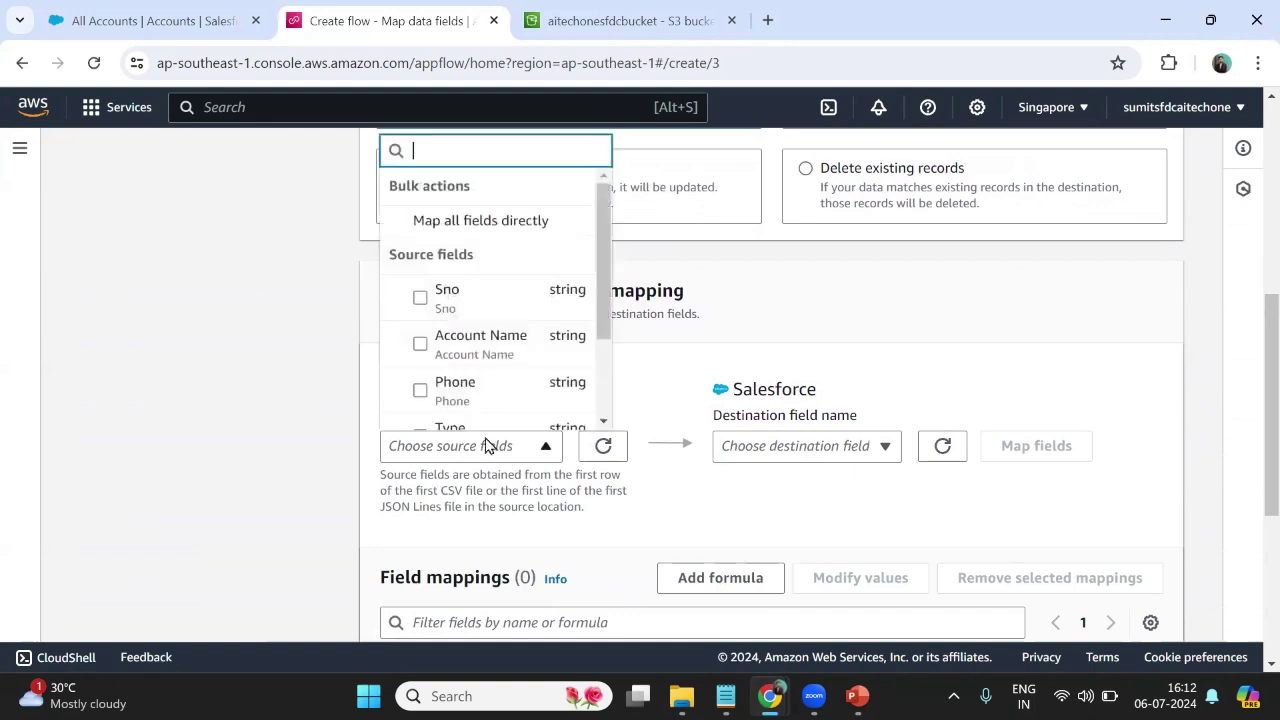
pyautogui.click(421, 344)
pyautogui.click(420, 392)
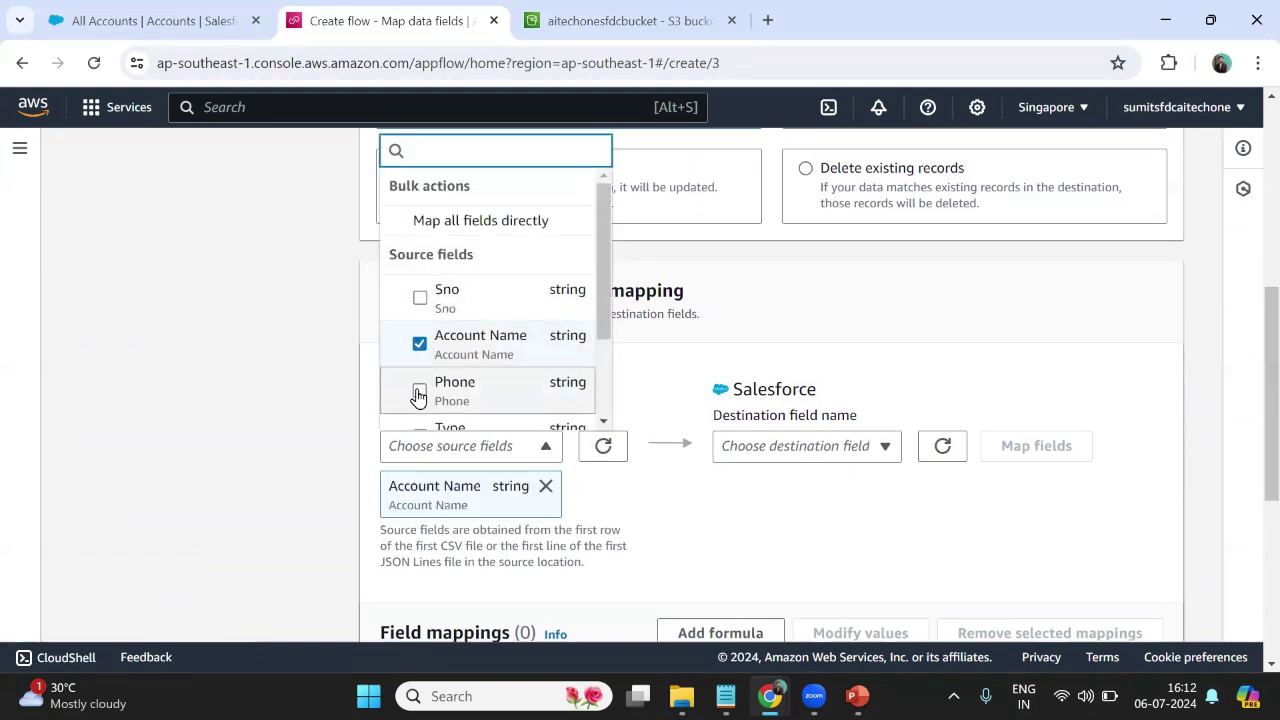
pyautogui.scroll(-3, 434, 366)
pyautogui.click(420, 312)
pyautogui.click(419, 358)
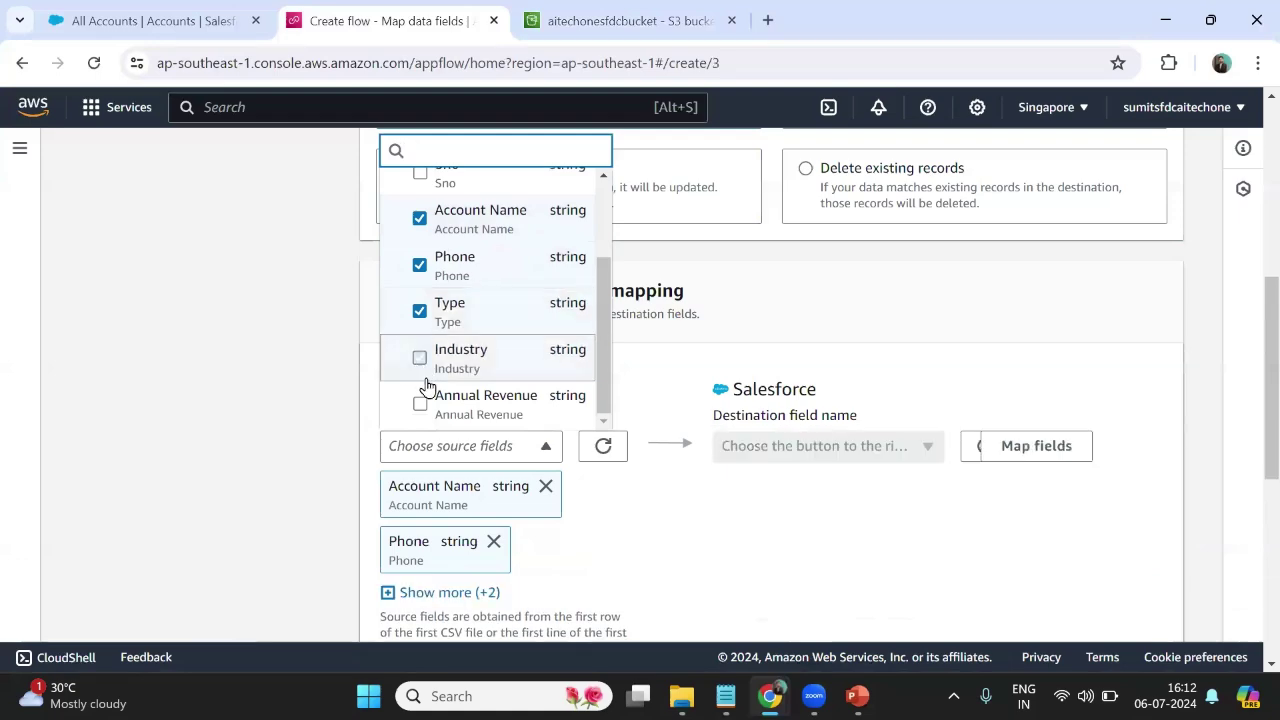
pyautogui.click(420, 403)
pyautogui.scroll(-3, 483, 420)
pyautogui.scroll(5, 480, 455)
pyautogui.scroll(3, 480, 400)
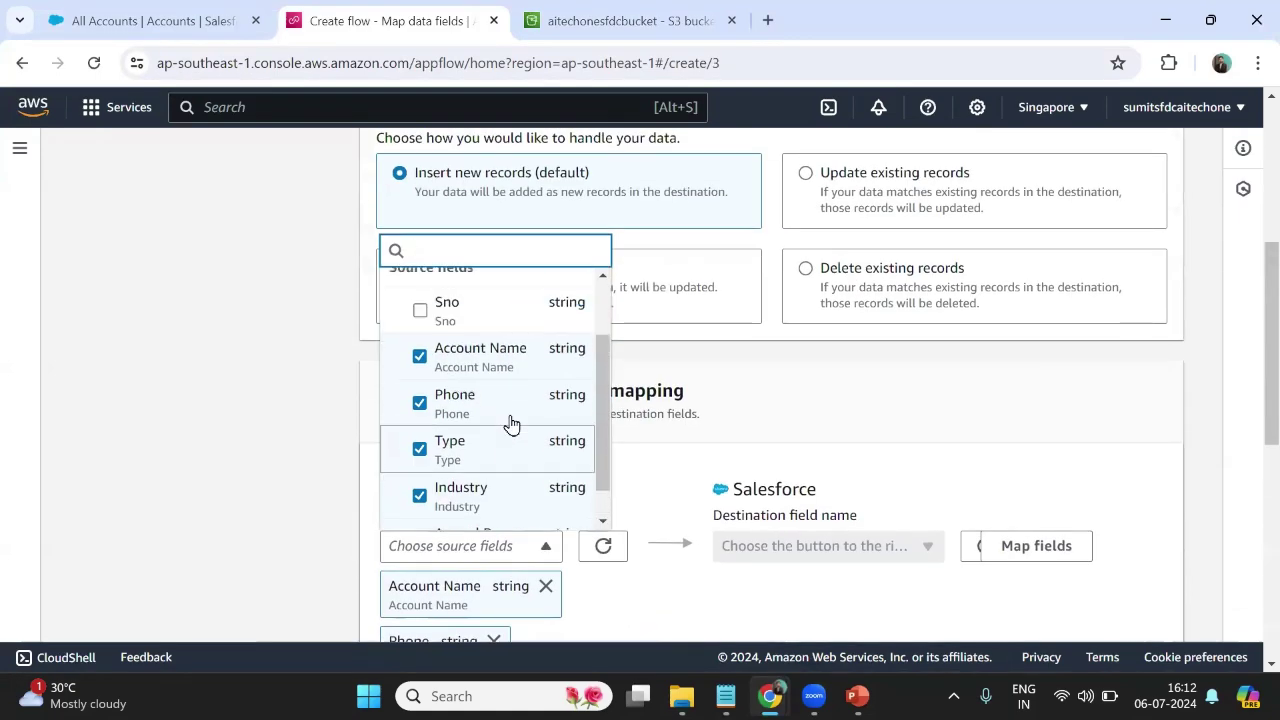
pyautogui.click(320, 420)
pyautogui.scroll(-2, 900, 490)
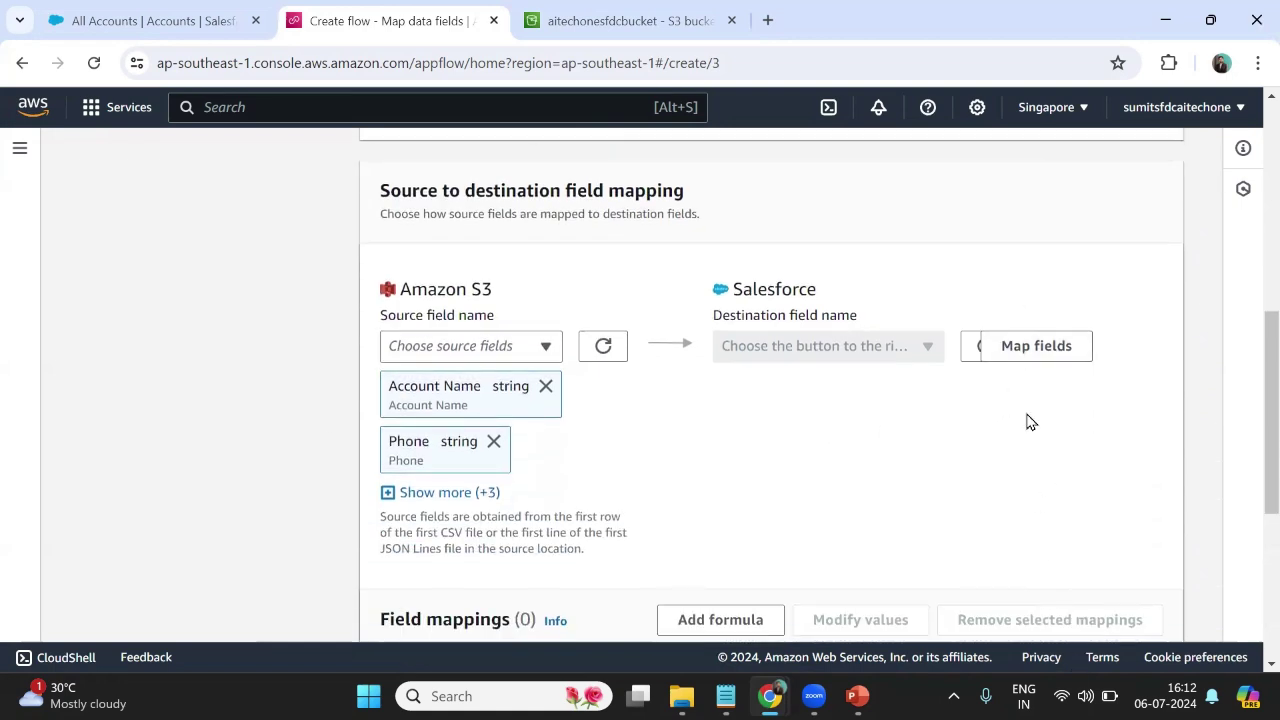
# Auto-map the chosen fields, then map Phone to Account Phone and Type to Account Type.
pyautogui.click(1020, 346)
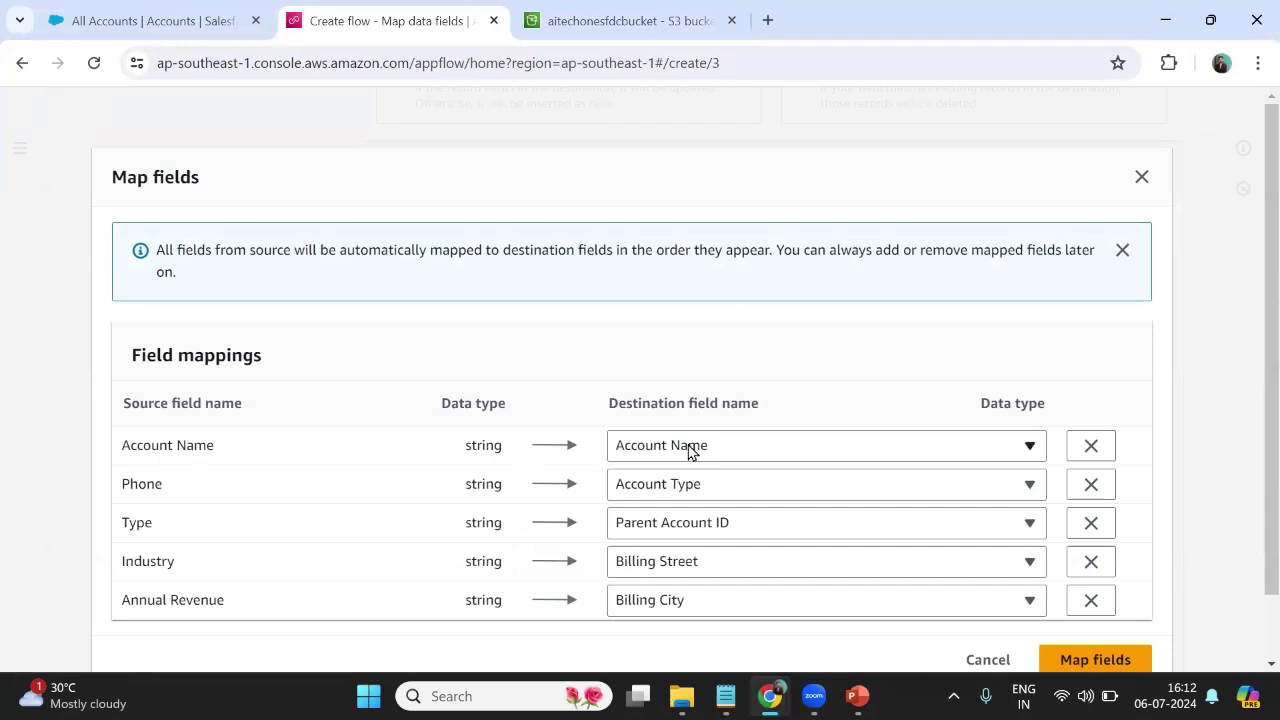
pyautogui.click(1031, 485)
pyautogui.write('phone')
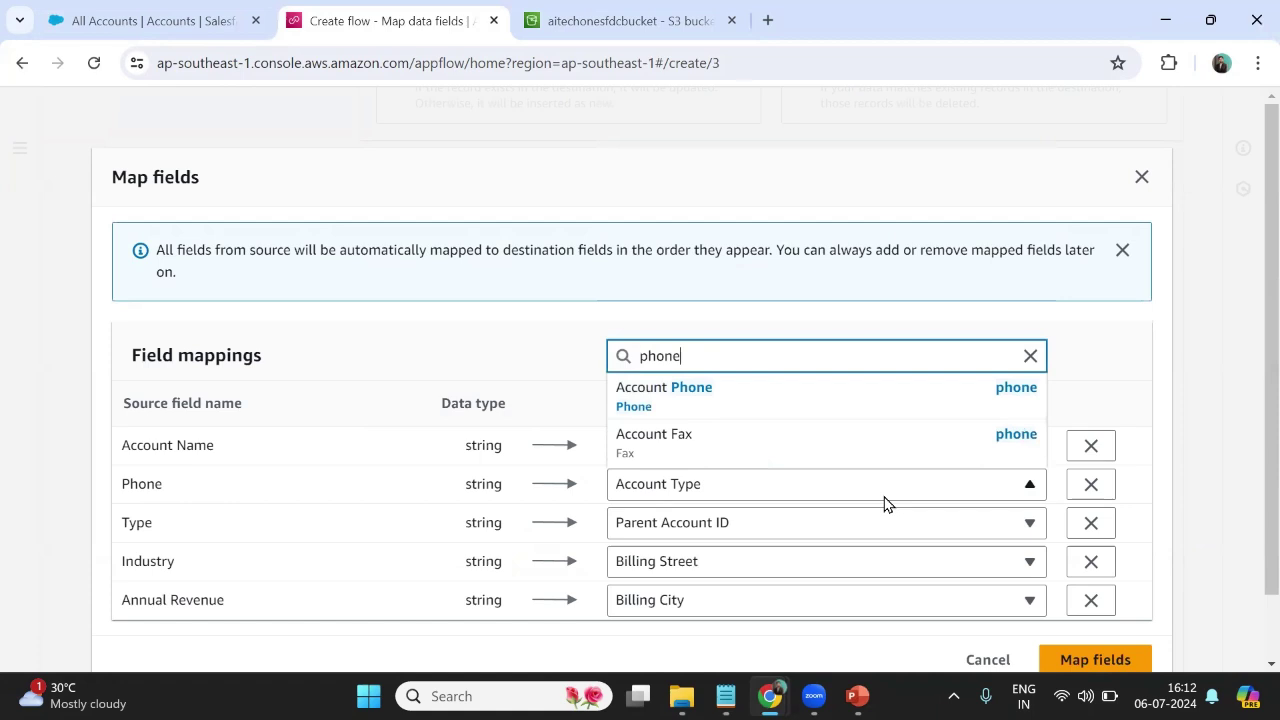
pyautogui.click(723, 394)
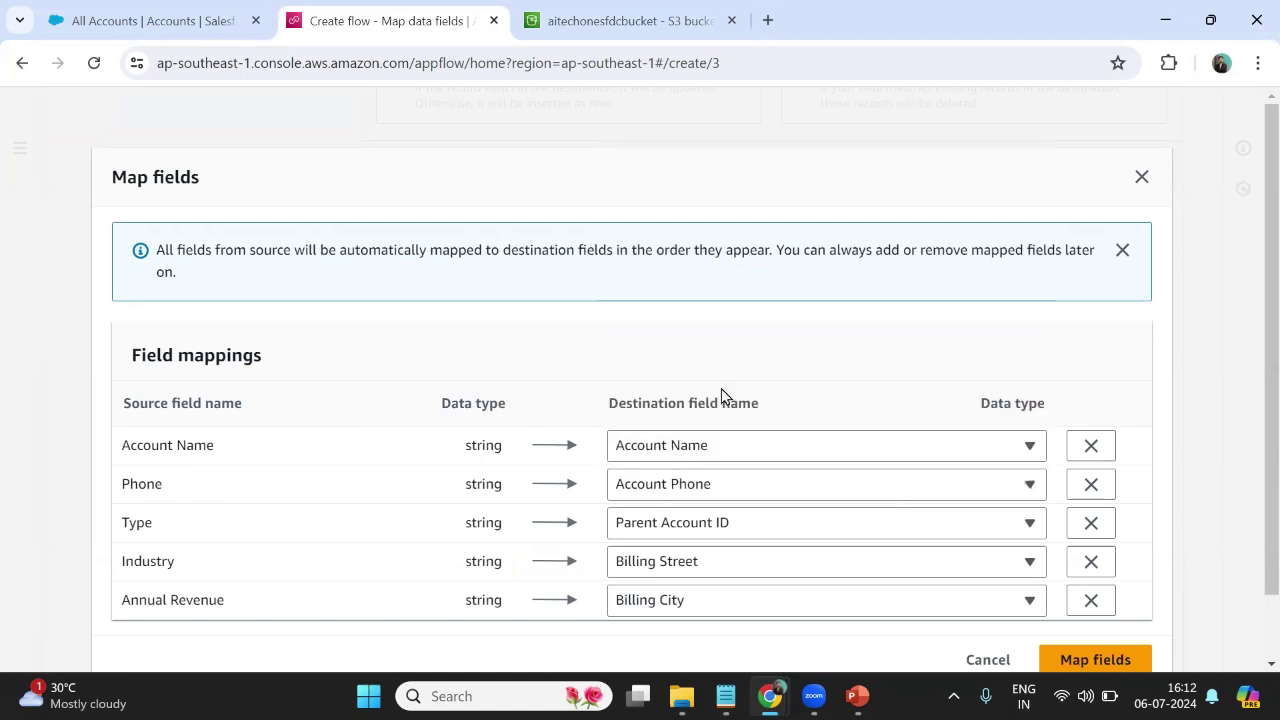
pyautogui.click(677, 537)
pyautogui.write('t Ty')
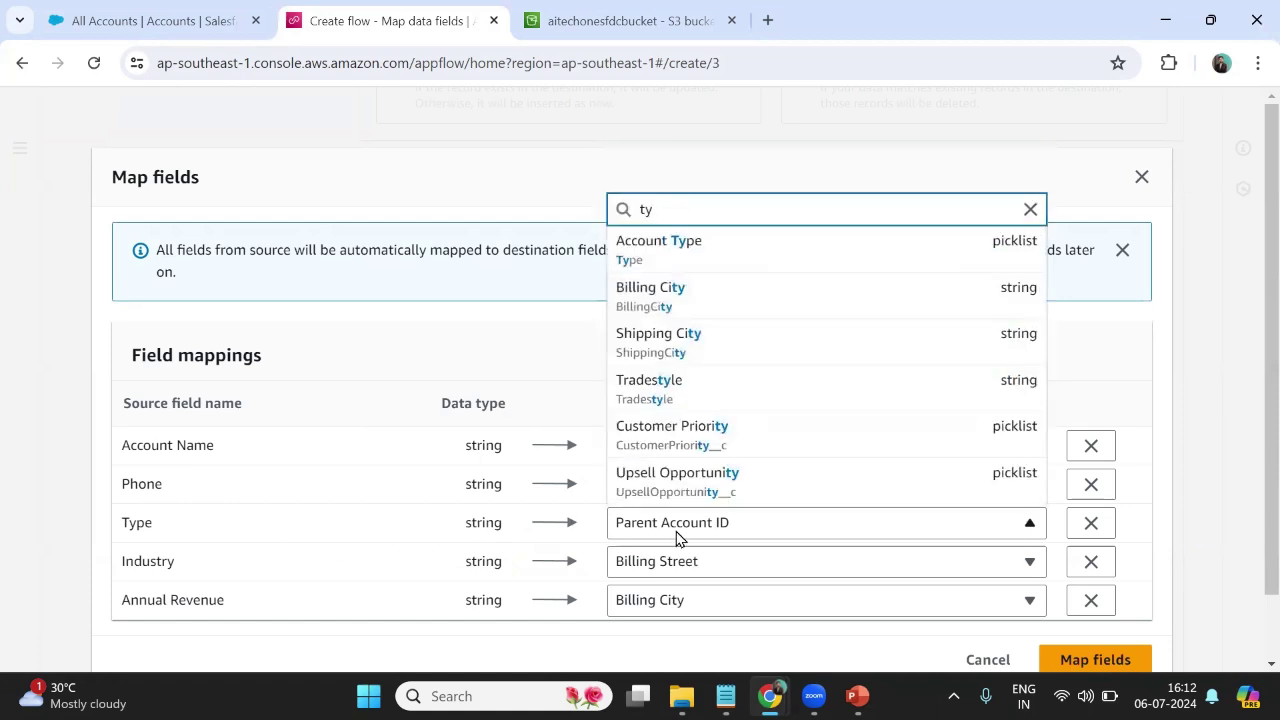
pyautogui.write('p')
pyautogui.click(672, 471)
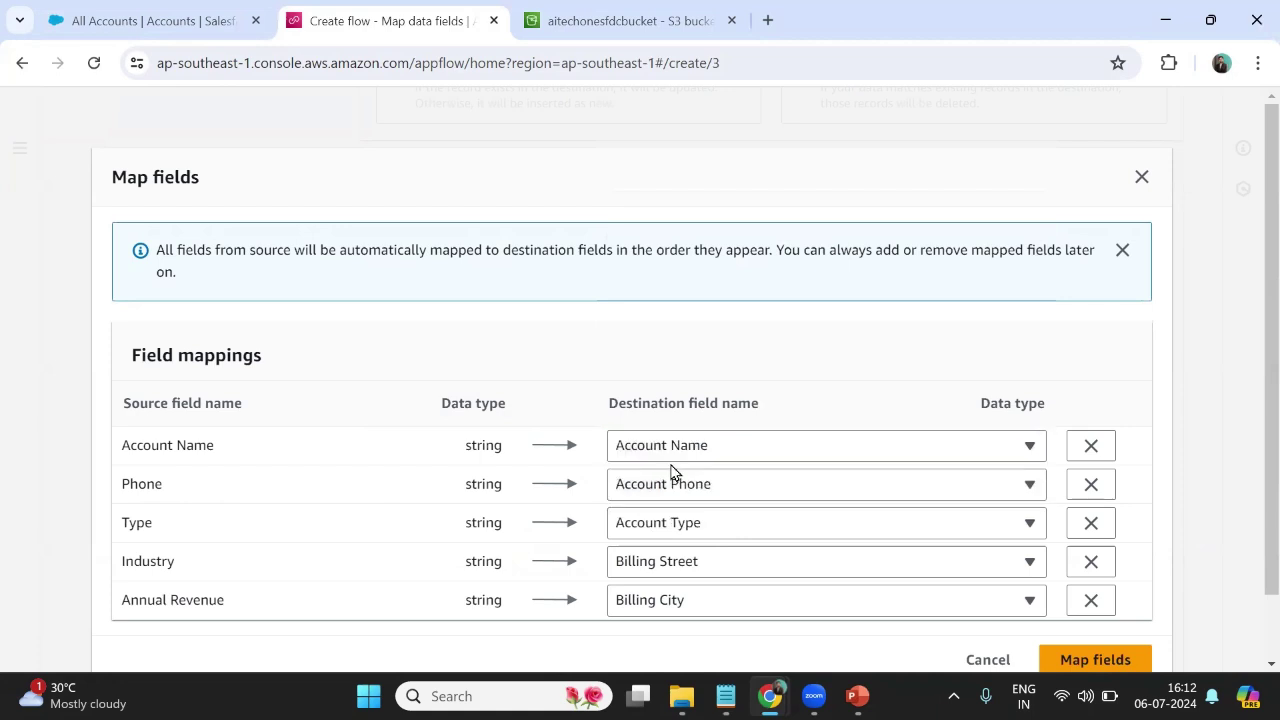
# Map Industry and Annual Revenue to their Salesforce fields and apply all five mappings.
pyautogui.click(692, 561)
pyautogui.write('indi')
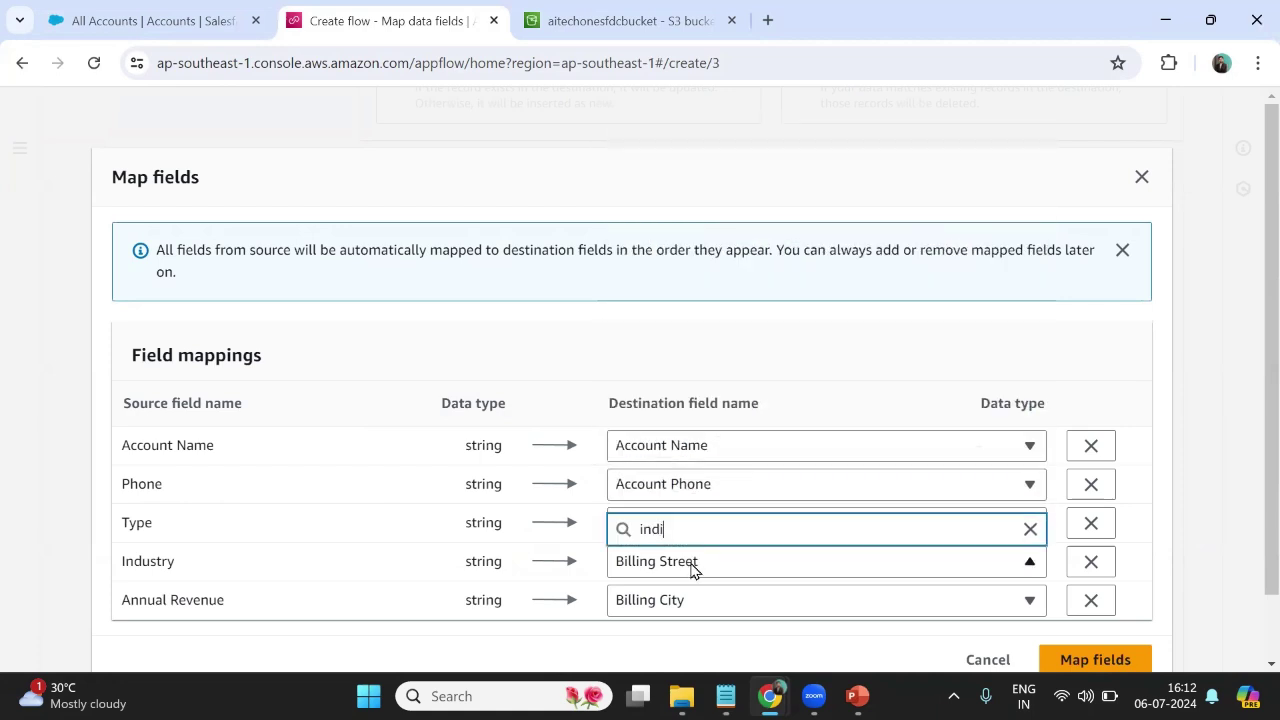
pyautogui.press('BackSpace')
pyautogui.click(660, 513)
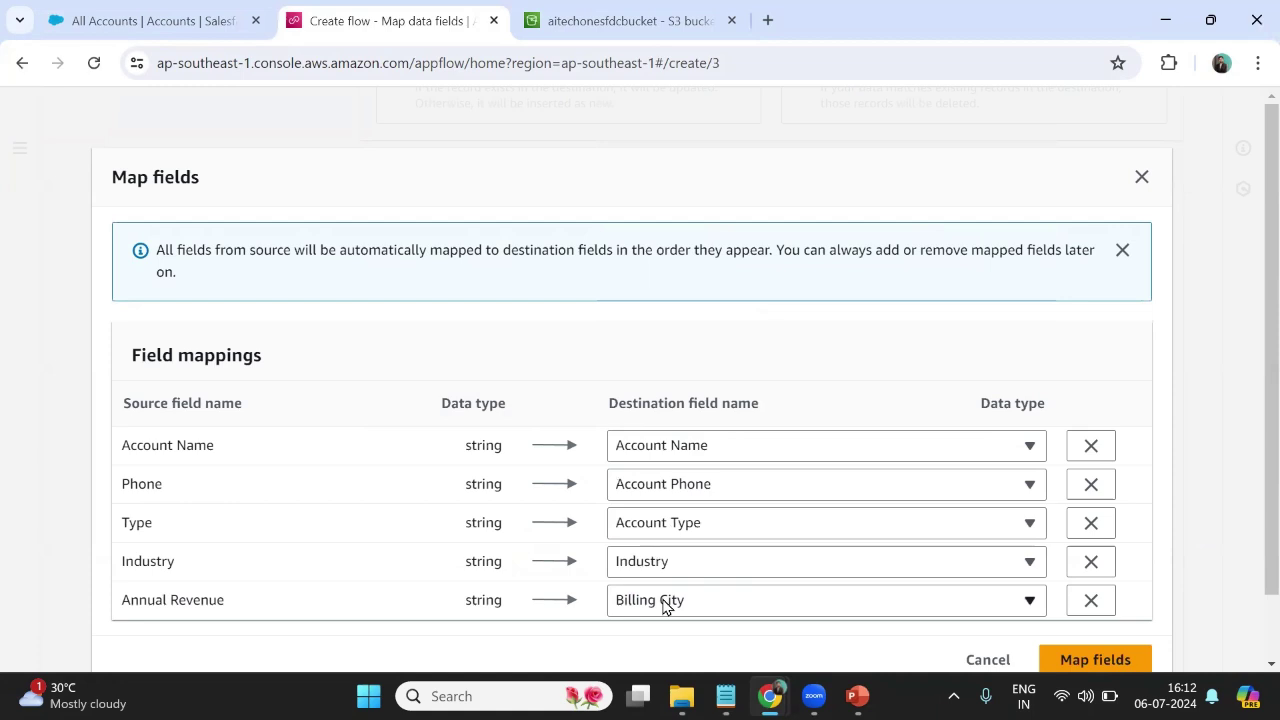
pyautogui.click(688, 601)
pyautogui.write('ann')
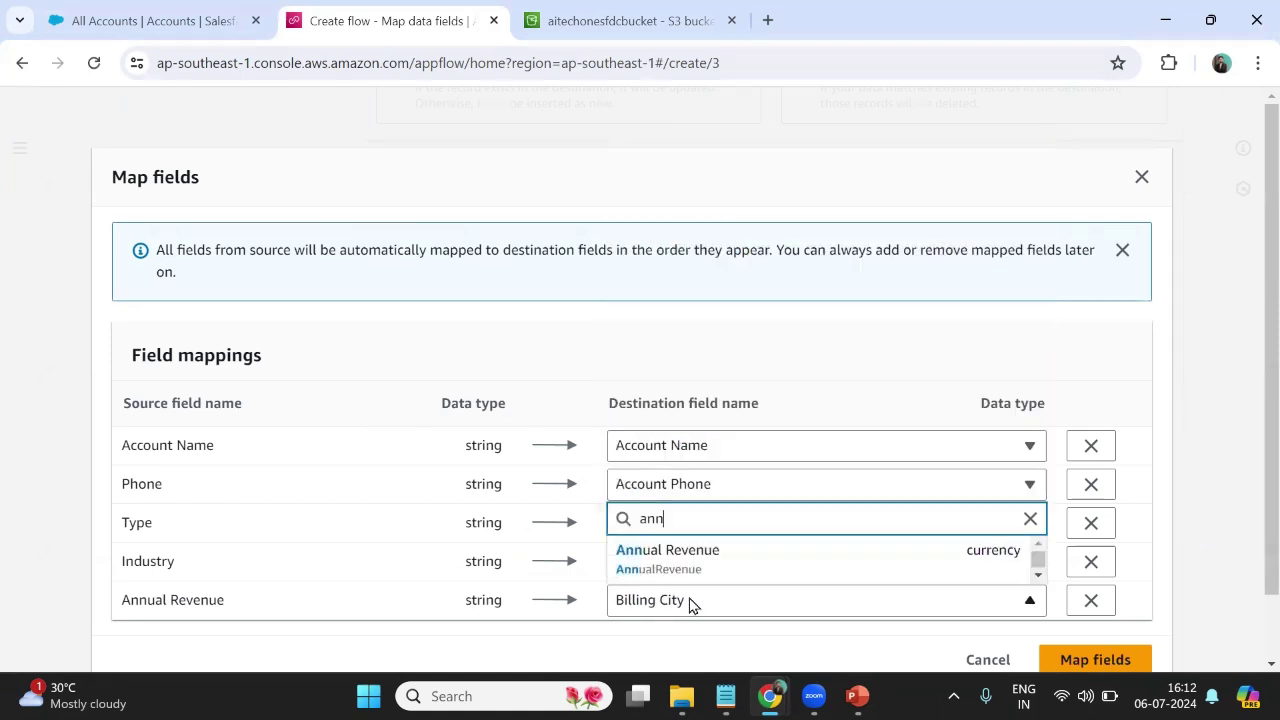
pyautogui.click(757, 566)
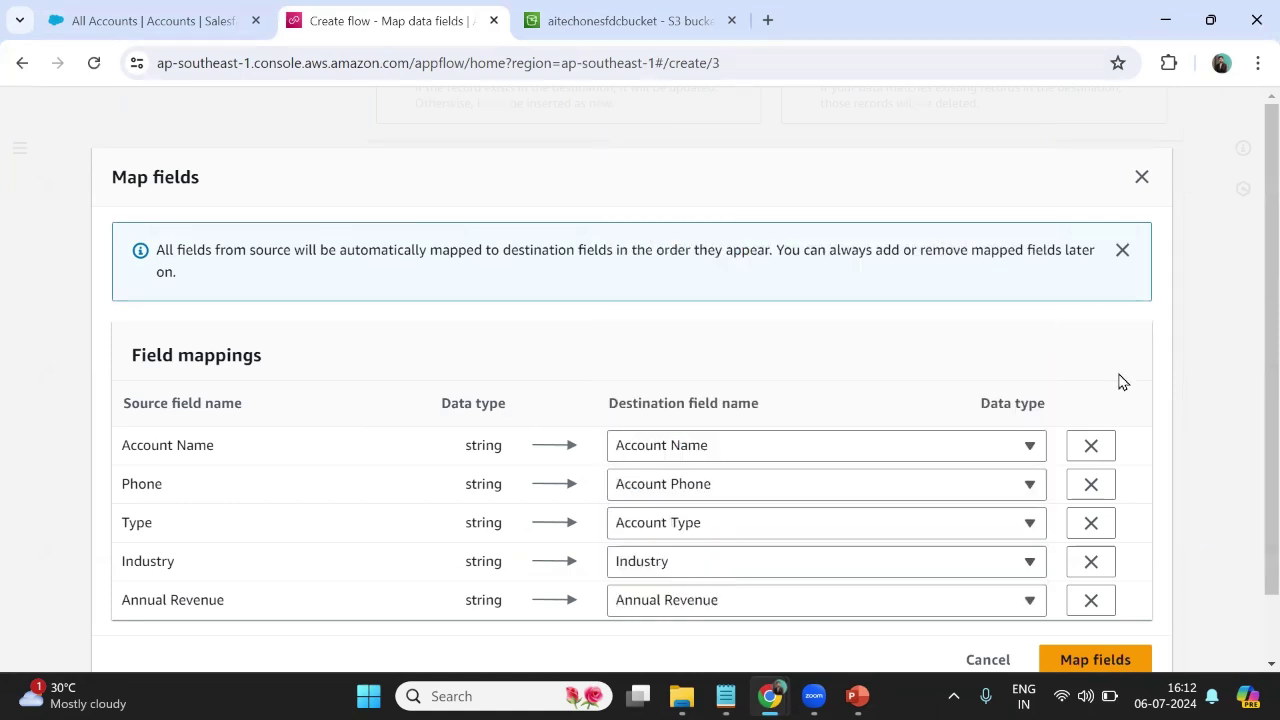
pyautogui.scroll(-1, 600, 357)
pyautogui.click(1118, 592)
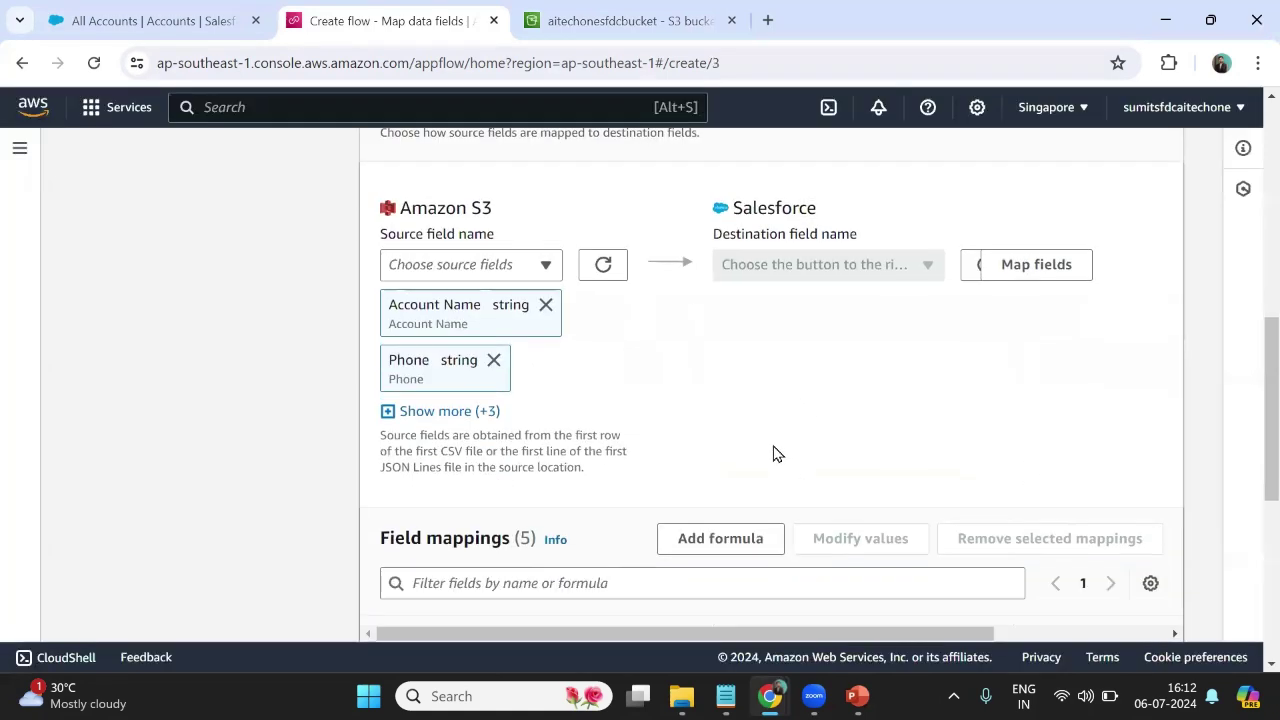
# Check the five mapping rows, including the AnnualRevenue and Industry pairings, in the Field mappings table.
pyautogui.scroll(-1, 773, 454)
pyautogui.scroll(-1, 651, 363)
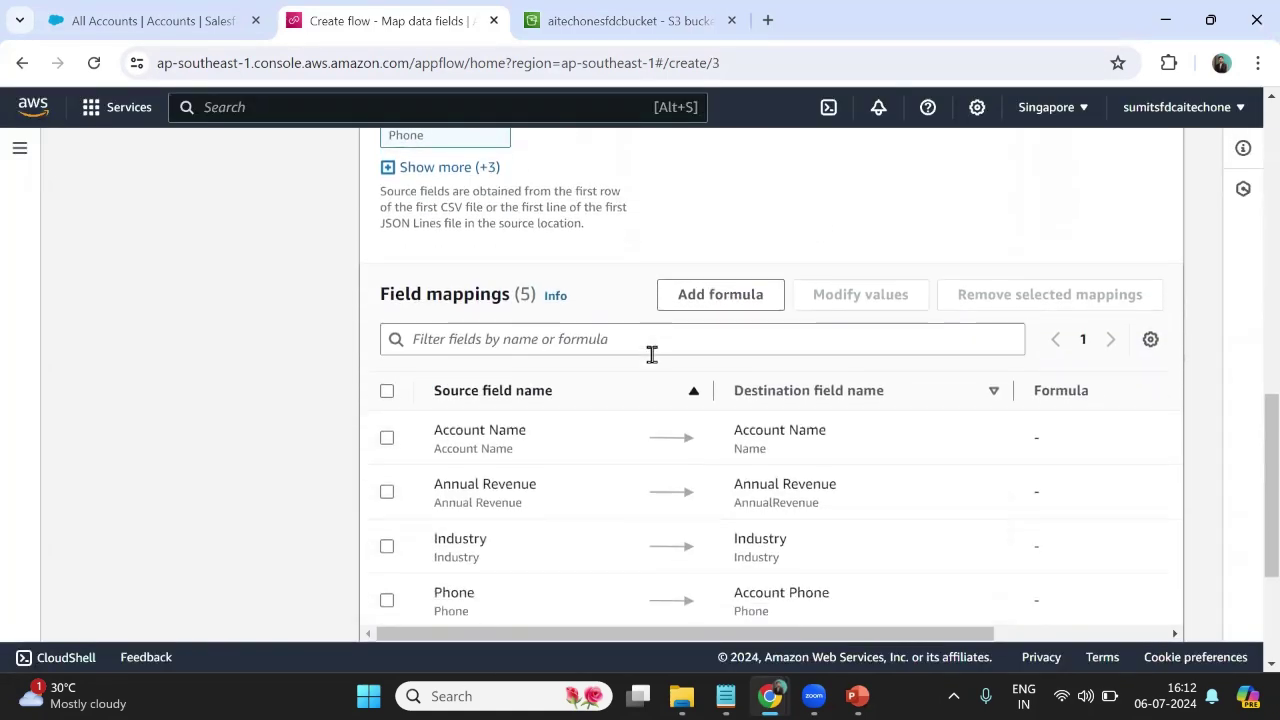
pyautogui.scroll(-2, 651, 354)
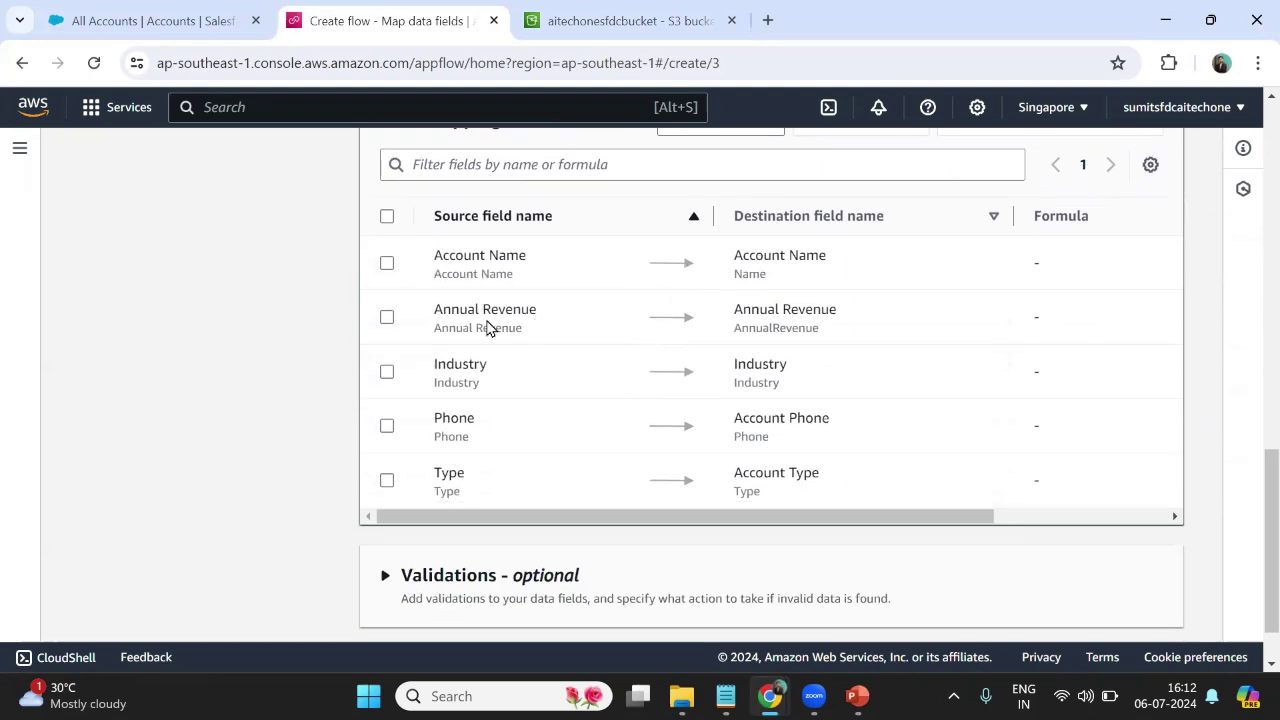
pyautogui.moveTo(732, 330); pyautogui.dragTo(831, 337)
pyautogui.click(485, 387)
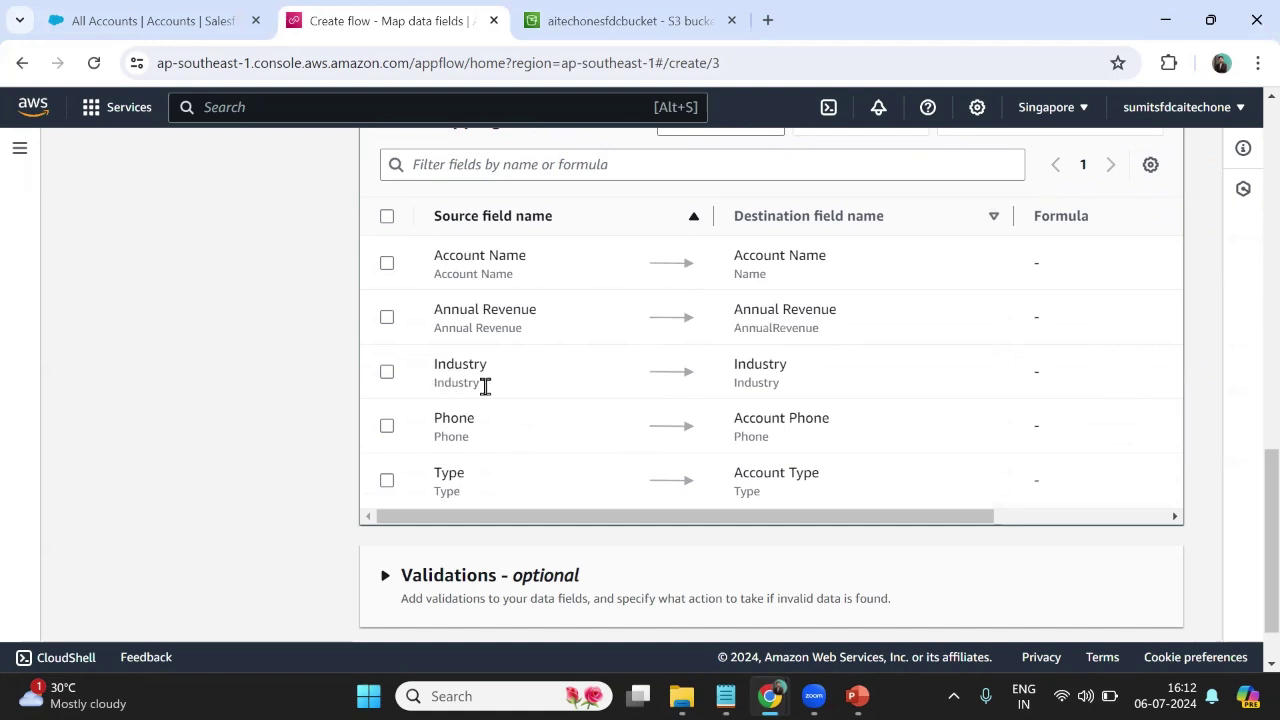
pyautogui.doubleClick(485, 387)
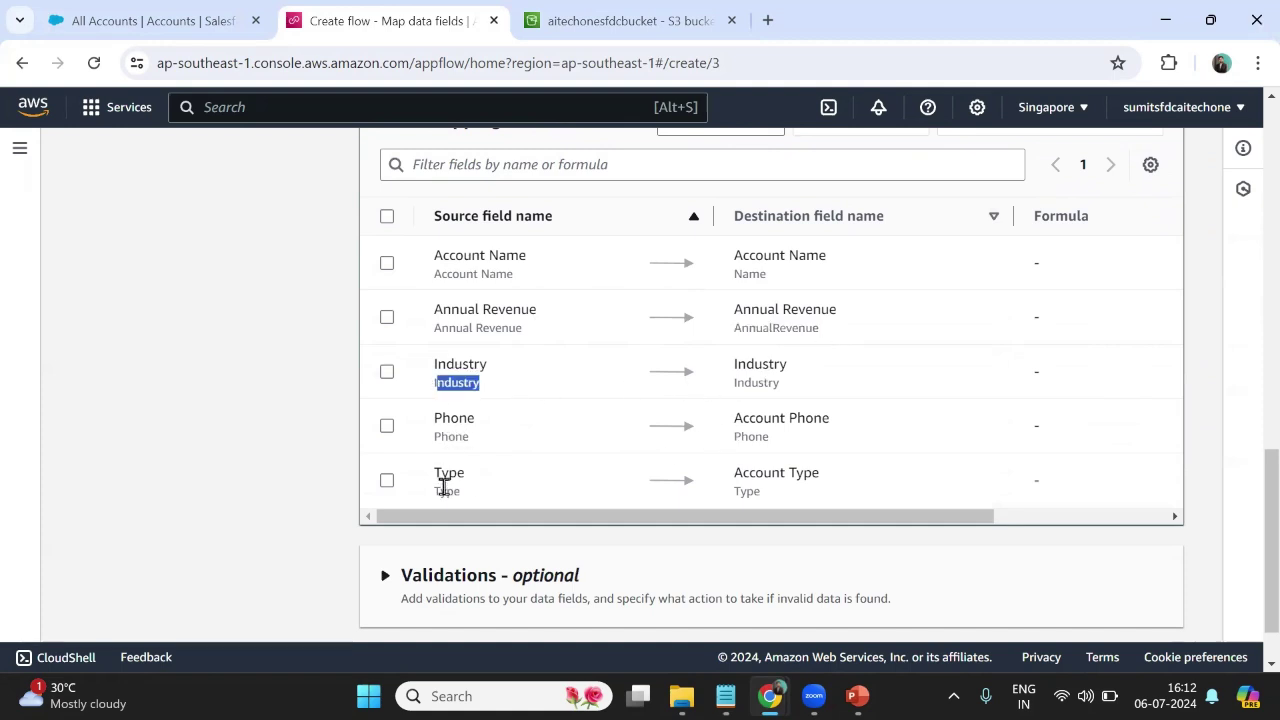
pyautogui.scroll(-2, 826, 480)
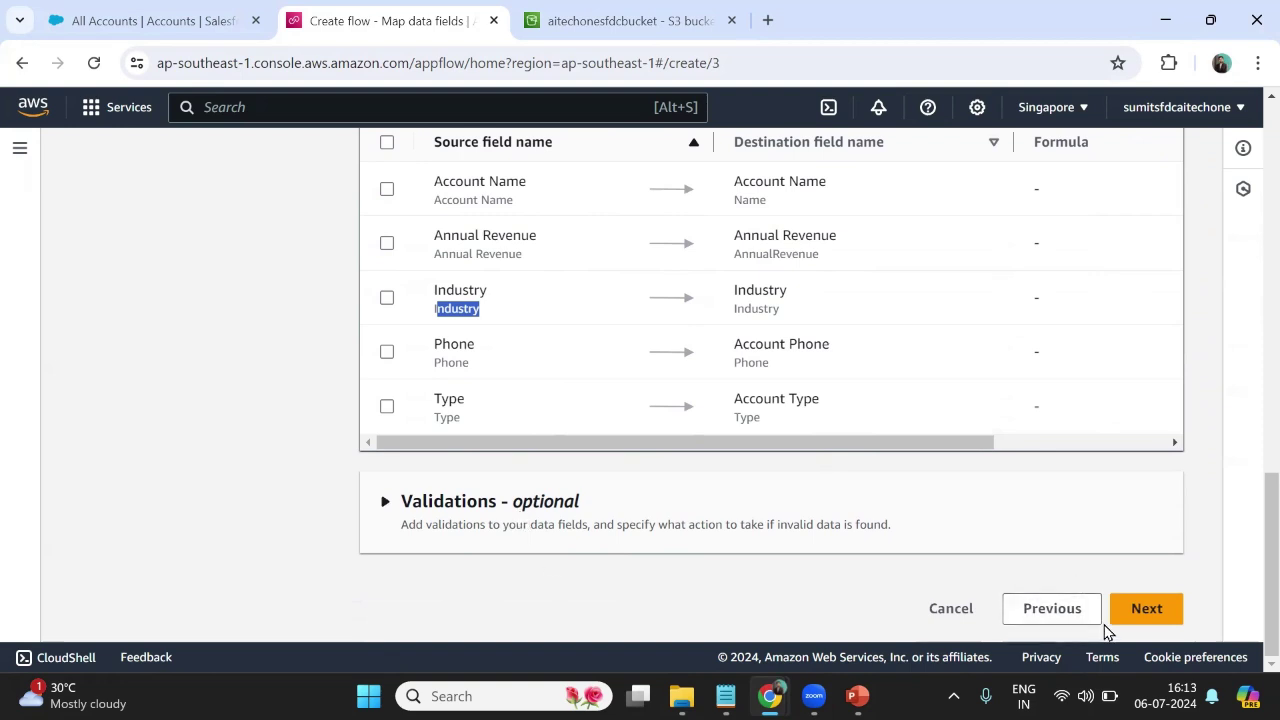
# Skip the filters, look over the Review and create page, and create awstosfdcFlow.
pyautogui.click(1150, 612)
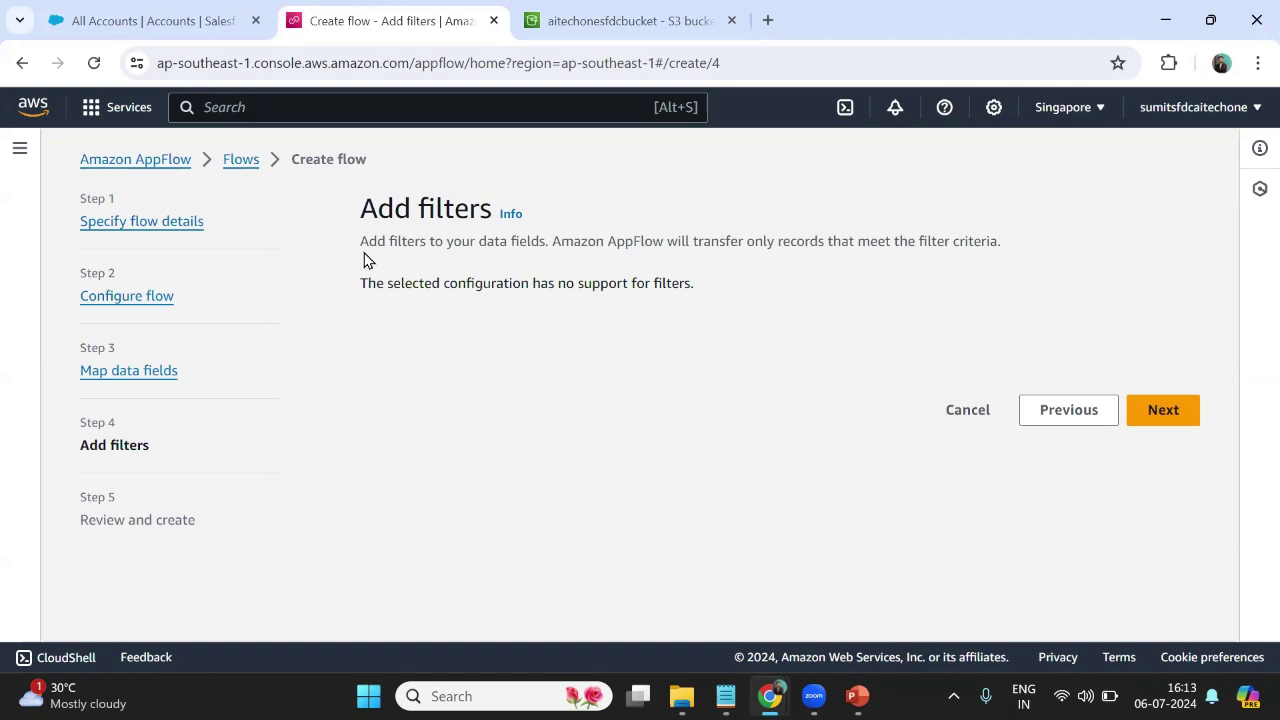
pyautogui.click(1157, 411)
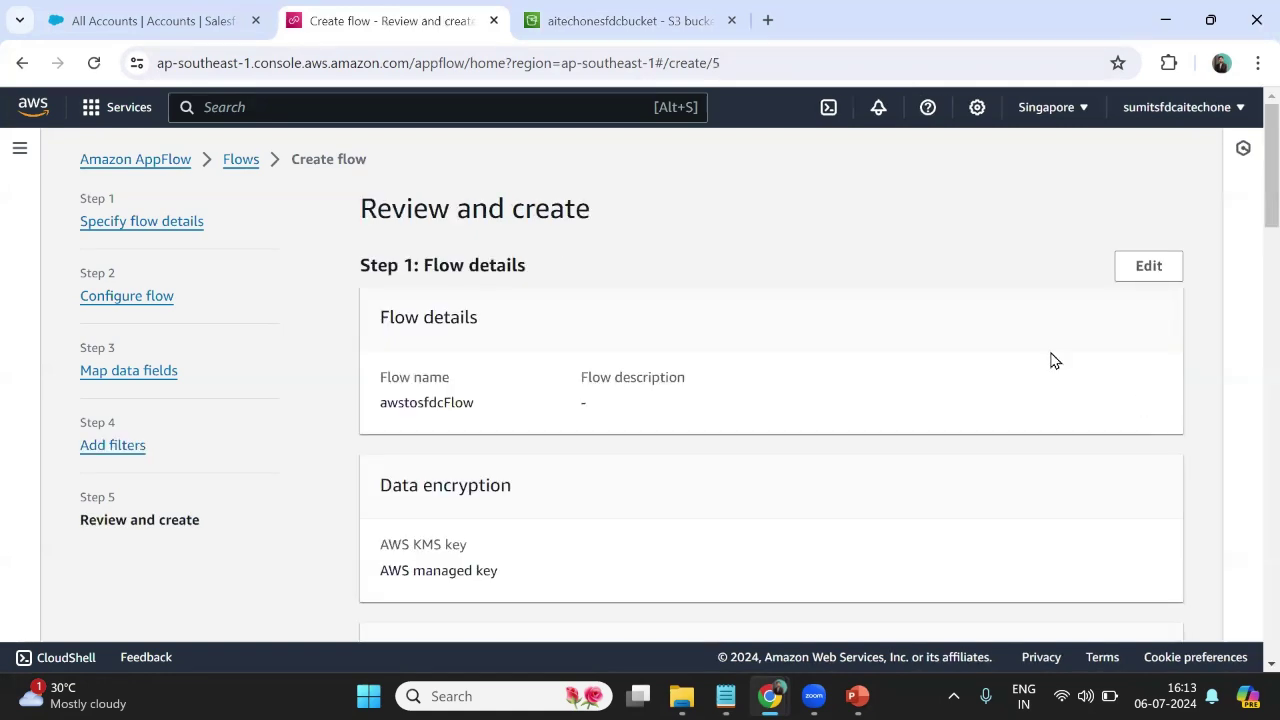
pyautogui.scroll(-1, 774, 380)
pyautogui.scroll(1, 774, 380)
pyautogui.moveTo(357, 215); pyautogui.dragTo(620, 231)
pyautogui.scroll(-12, 751, 371)
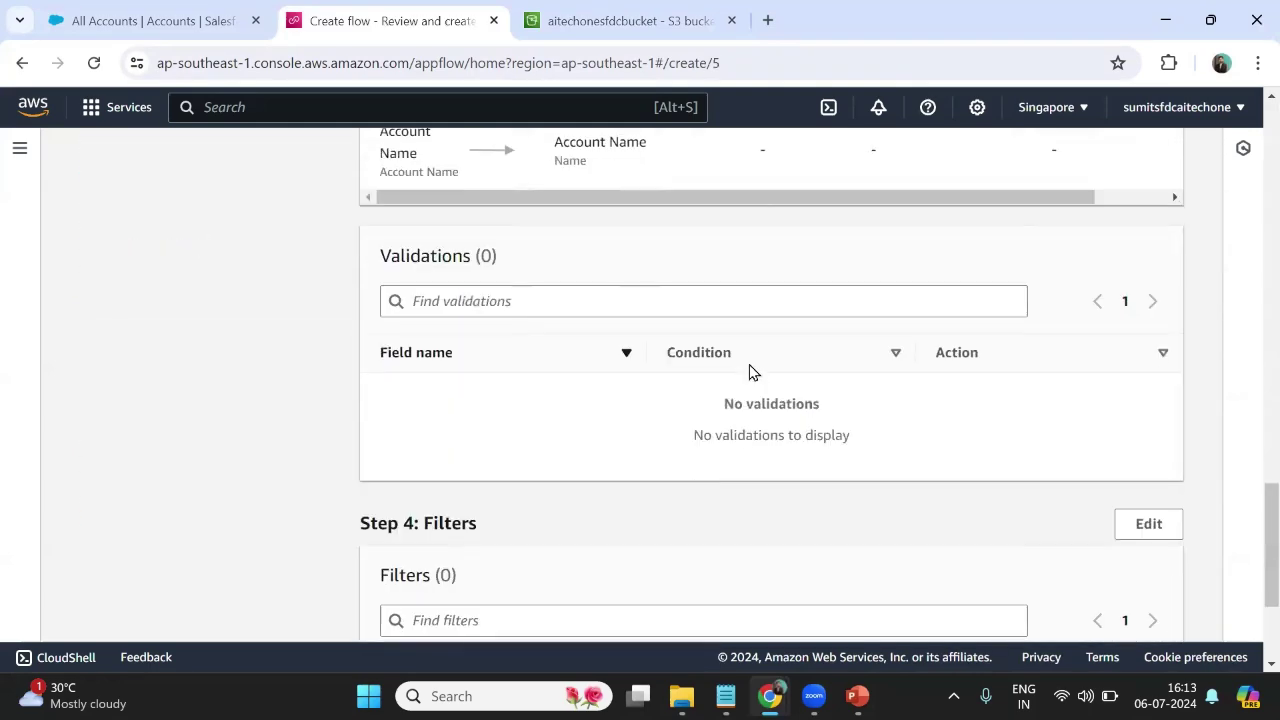
pyautogui.scroll(-3, 751, 371)
pyautogui.click(1120, 614)
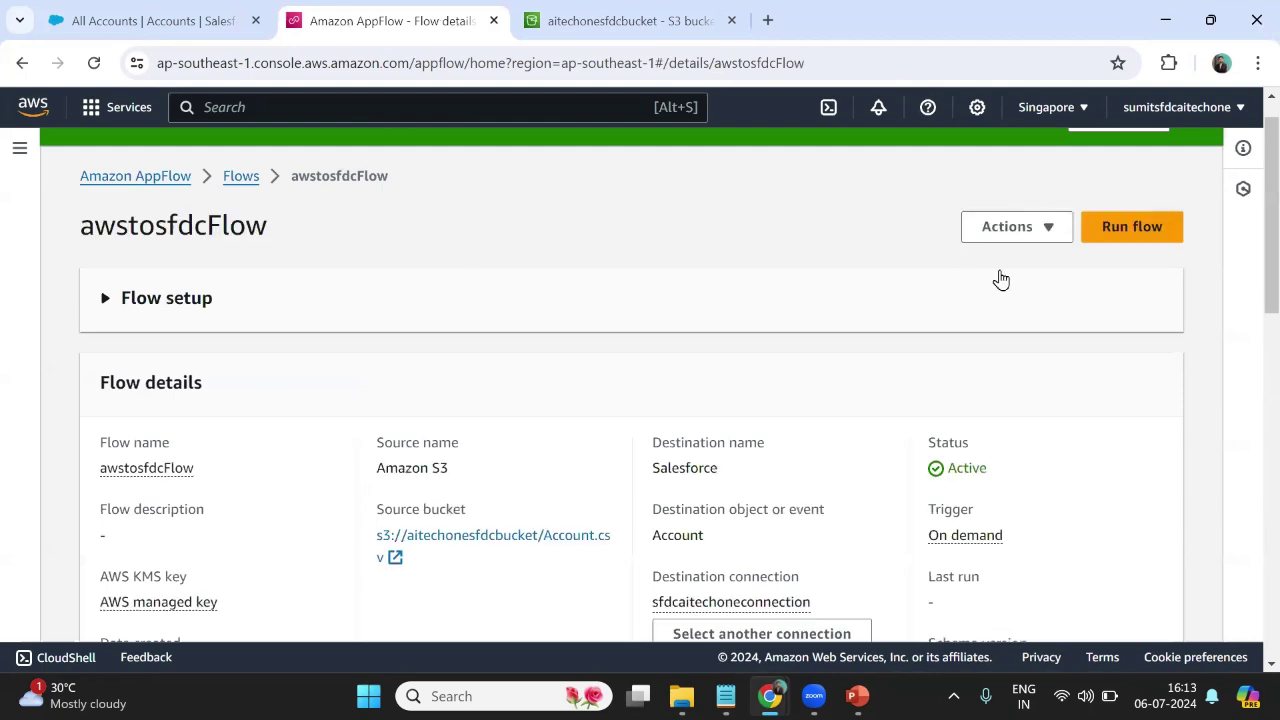
# Run awstosfdcFlow on demand from its details page.
pyautogui.scroll(-3, 454, 420)
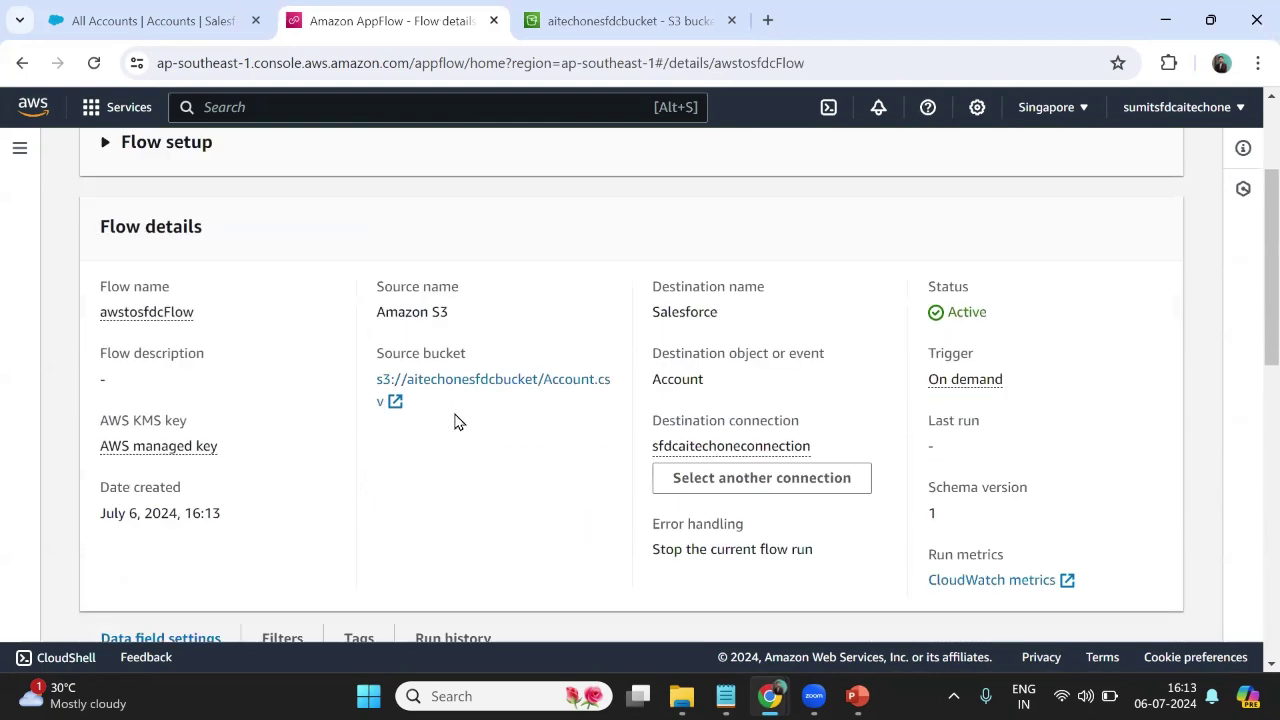
pyautogui.scroll(3, 497, 434)
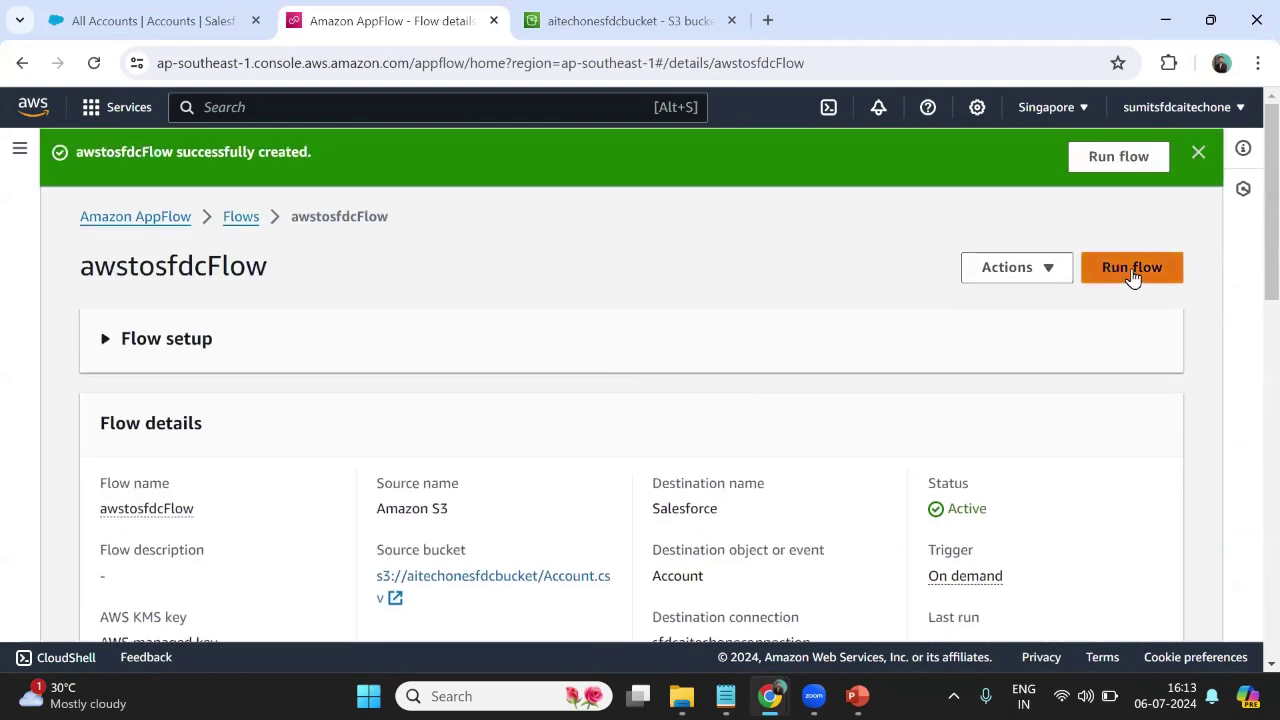
pyautogui.click(1131, 270)
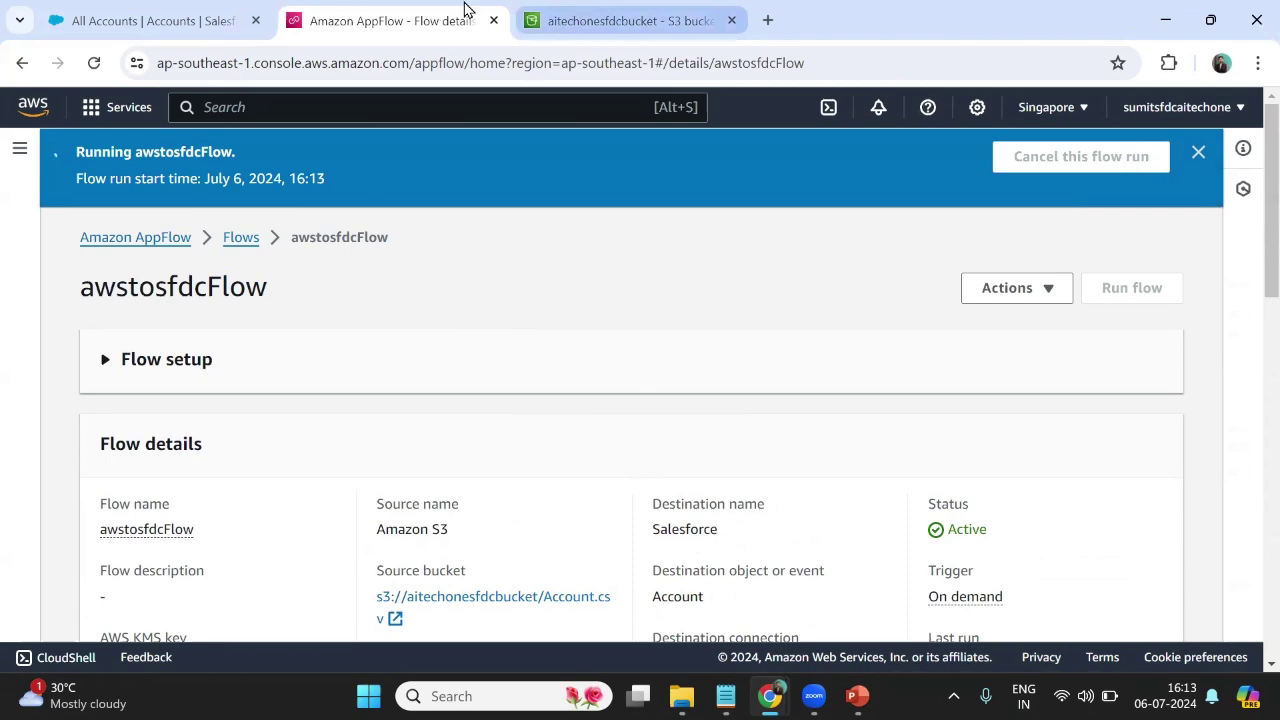
pyautogui.click(120, 16)
# Look at the Salesforce accounts list and the S3 bucket with Account.csv, then return to awstosfdcFlow.
pyautogui.click(352, 12)
pyautogui.click(95, 12)
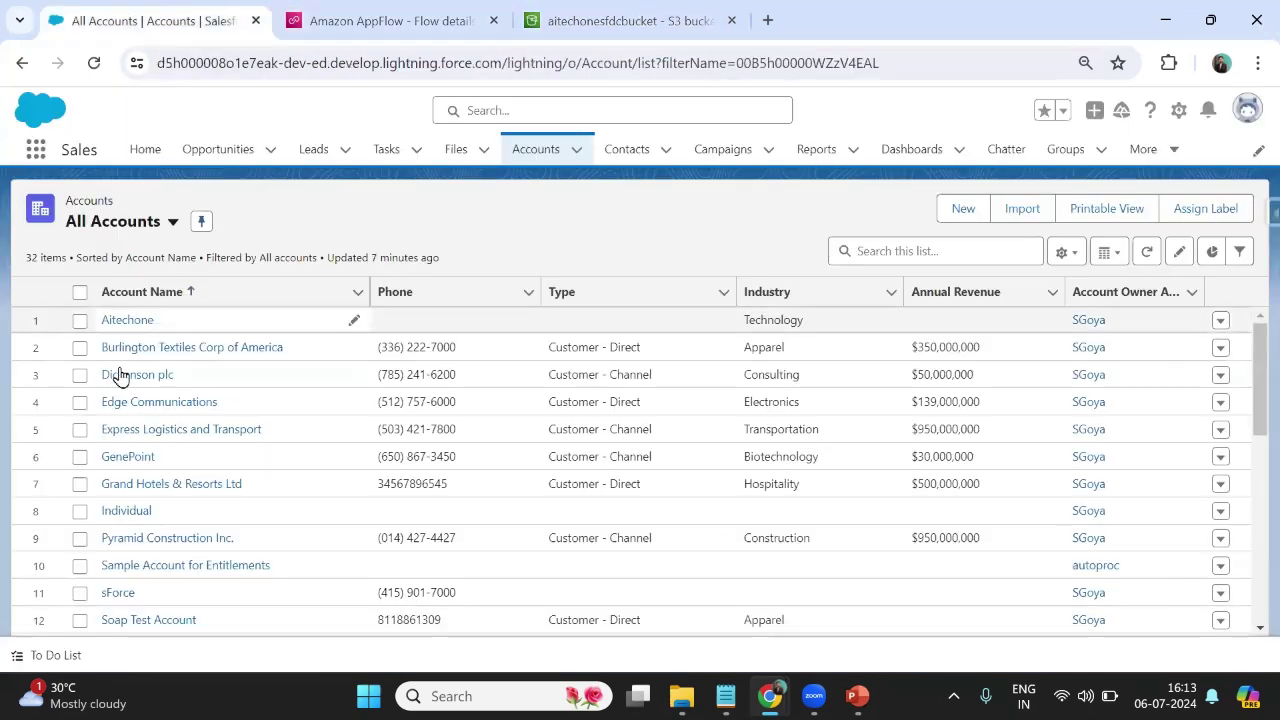
pyautogui.click(345, 12)
pyautogui.click(110, 16)
pyautogui.click(620, 20)
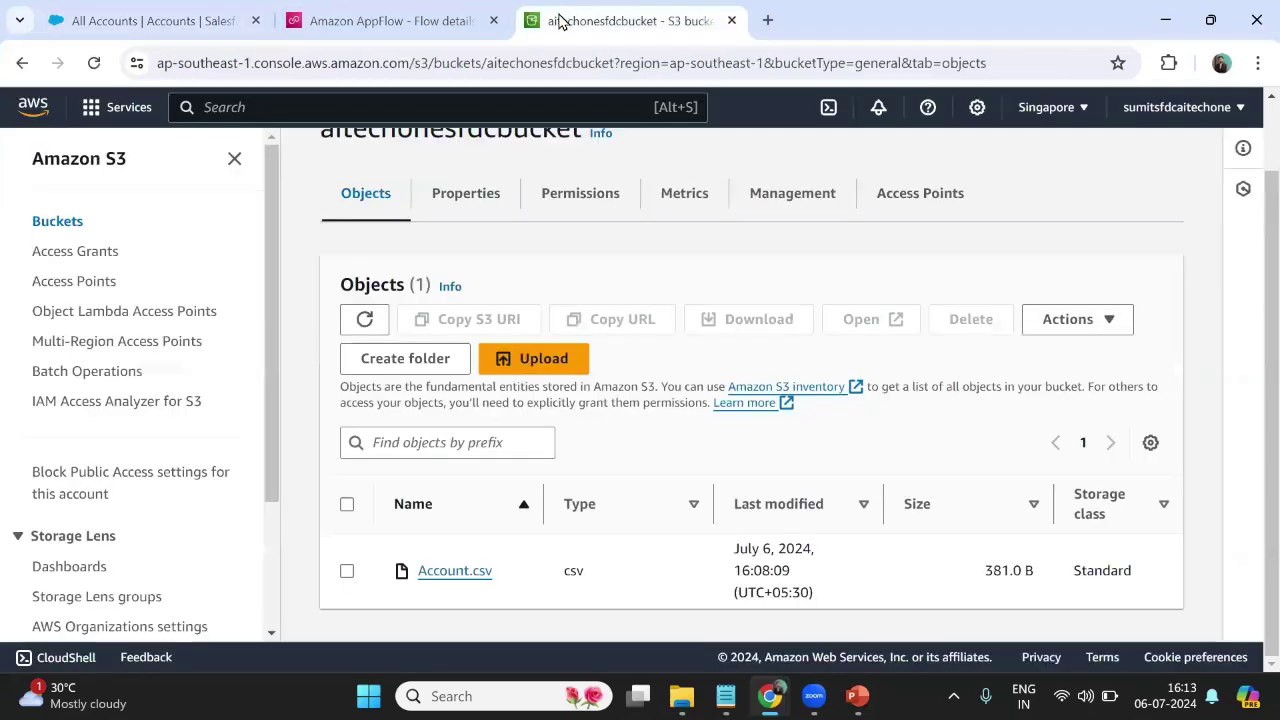
pyautogui.click(148, 12)
pyautogui.click(629, 12)
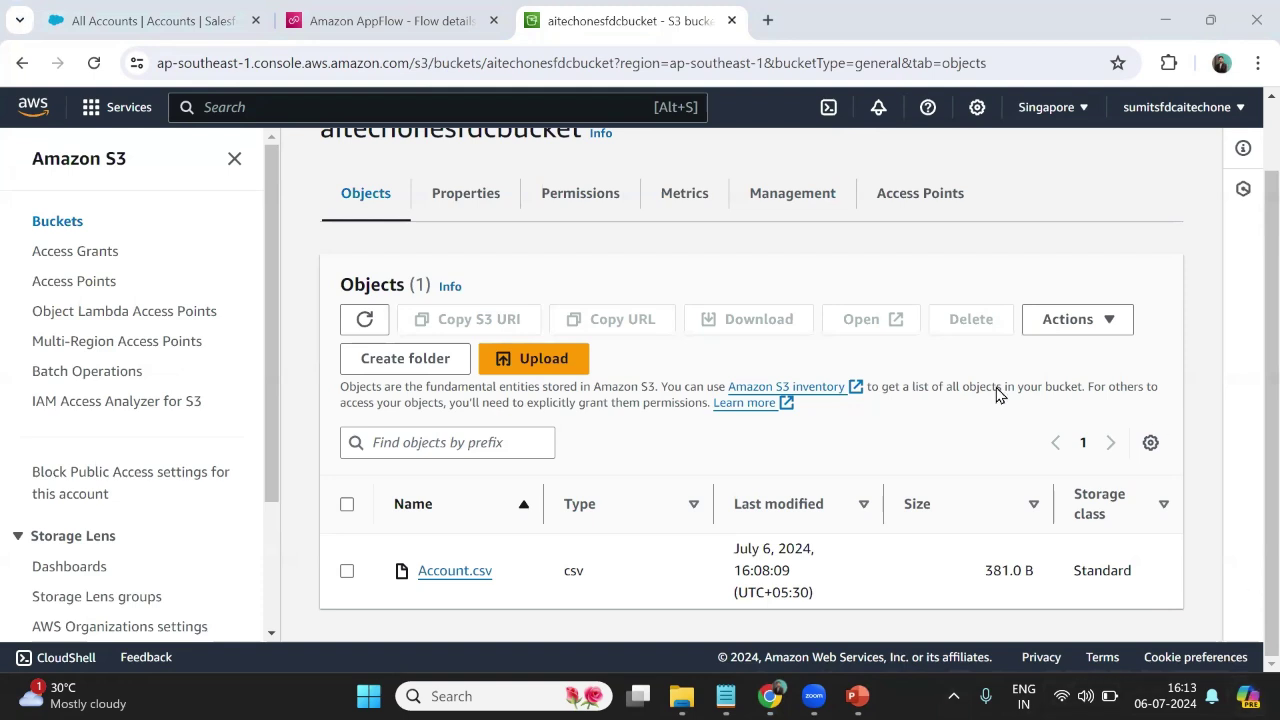
pyautogui.click(350, 18)
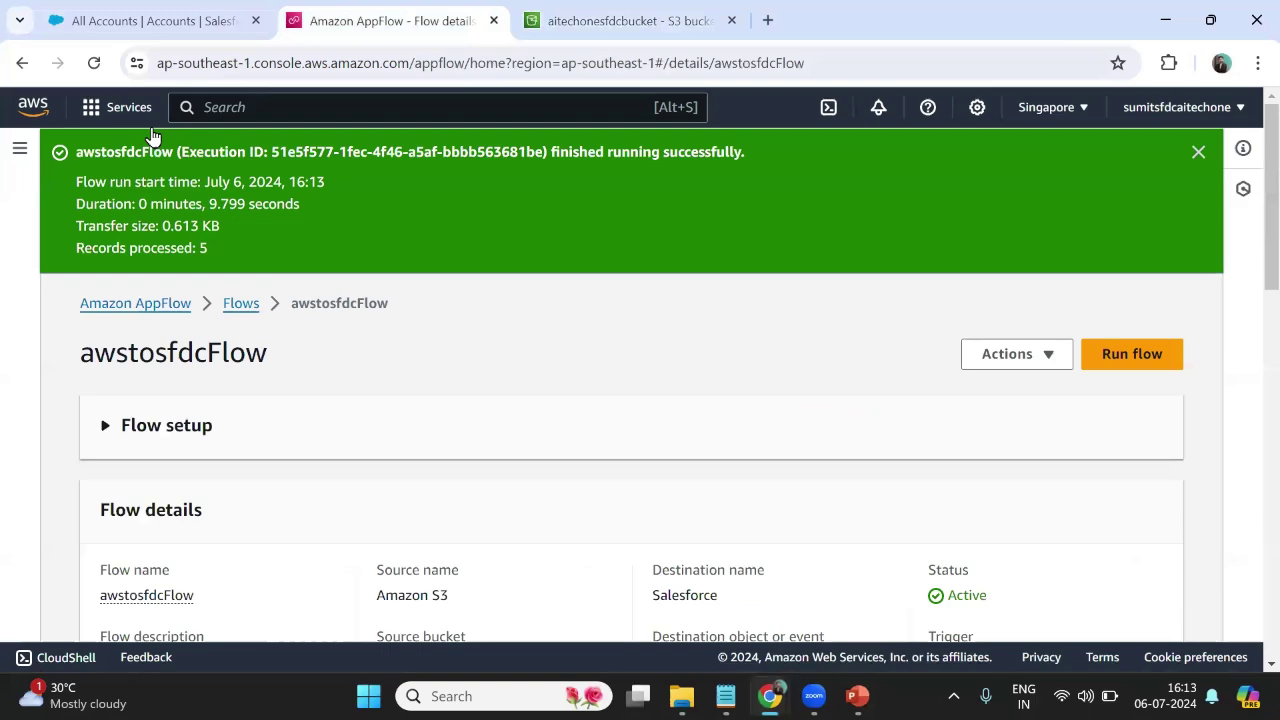
# Confirm awstosfdcFlow's run moved 5 records successfully, then switch to Salesforce All Accounts.
pyautogui.click(610, 18)
pyautogui.click(392, 20)
pyautogui.moveTo(76, 152); pyautogui.dragTo(241, 153)
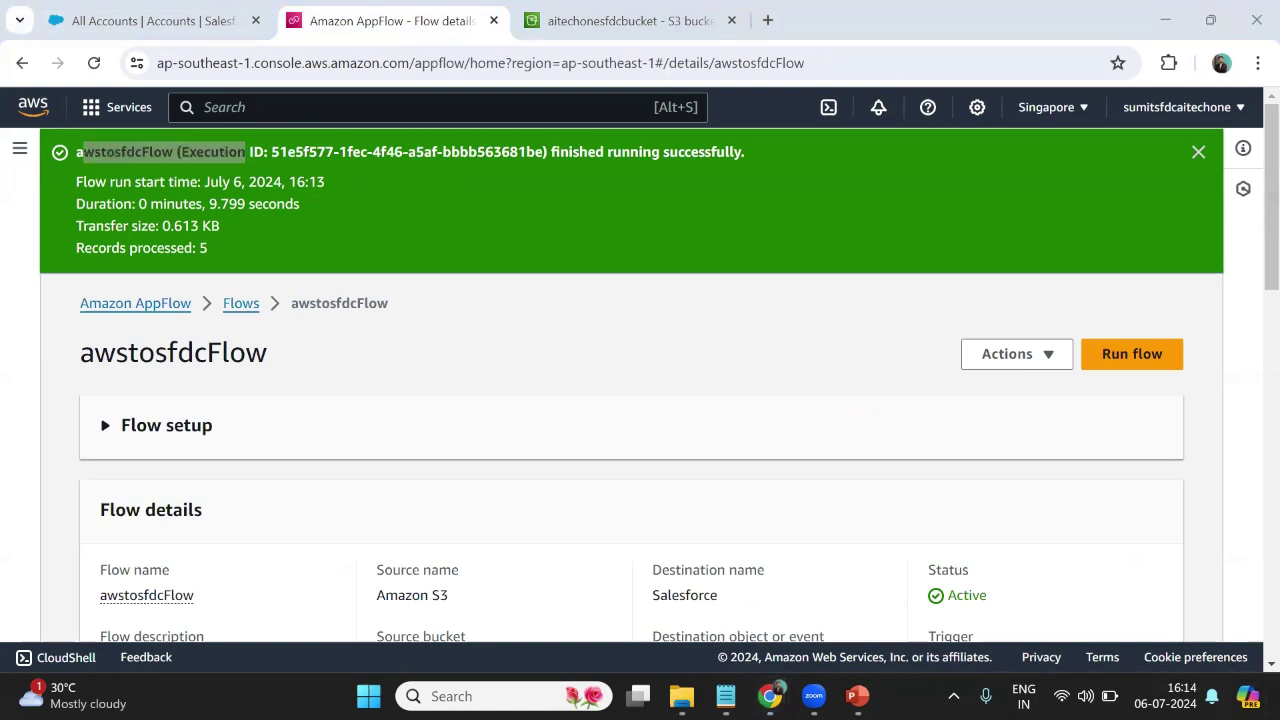
pyautogui.click(118, 12)
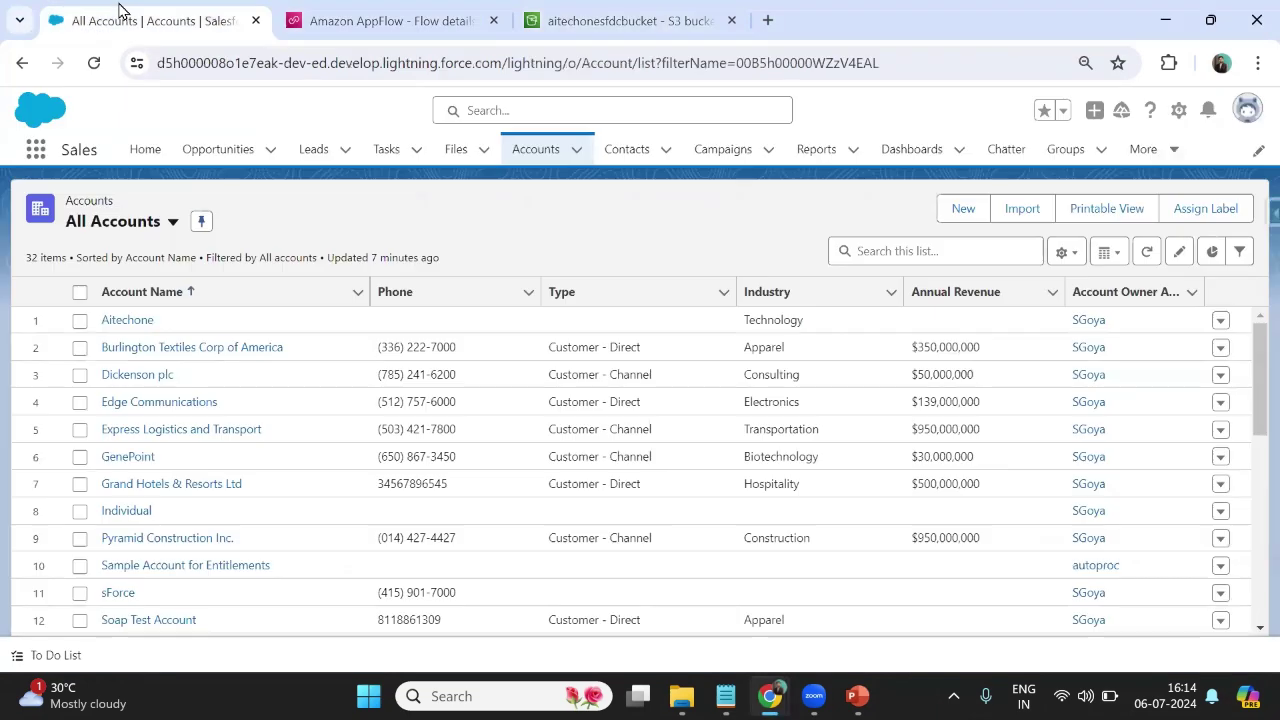
# Refresh All Accounts to show the five imported 'Account for …' records, bringing the total to 37.
pyautogui.click(1147, 251)
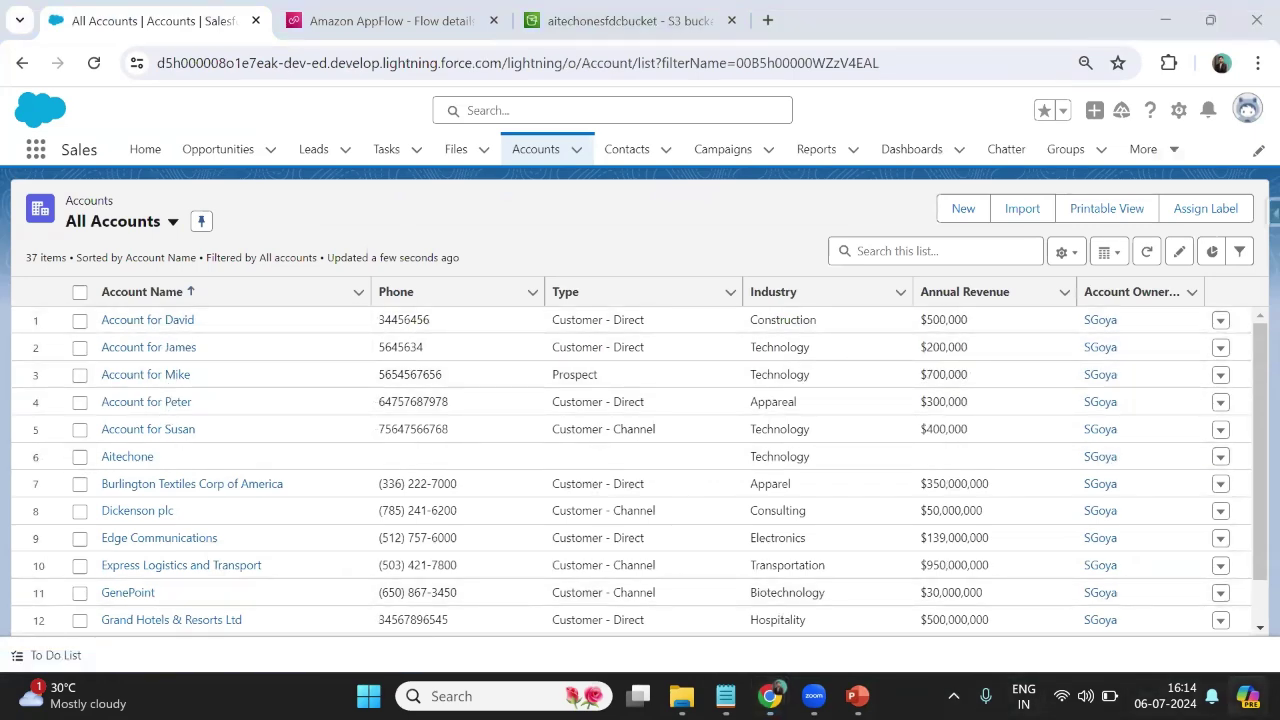
pyautogui.click(1247, 696)
pyautogui.click(1254, 26)
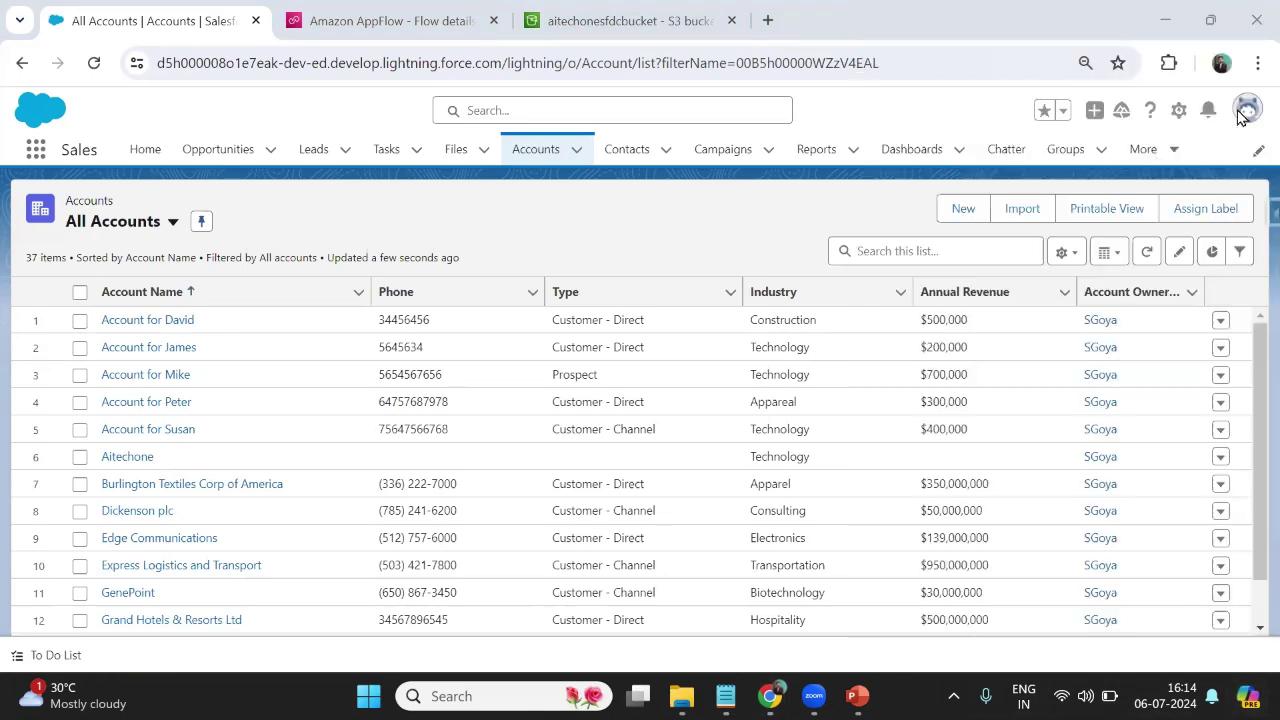